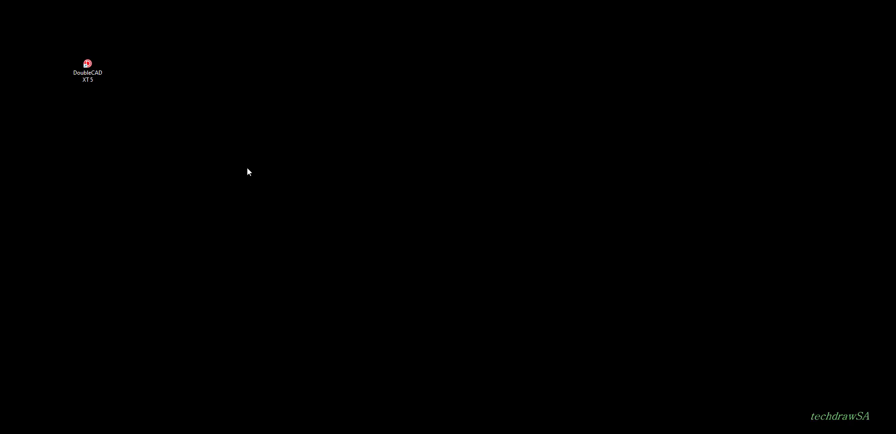
- Launch DoubleCAD XT 5, postponing the activation code, and create a new drawing from the Normal_white Metric template
{"action": "double_click", "coordinate": [87, 68]}
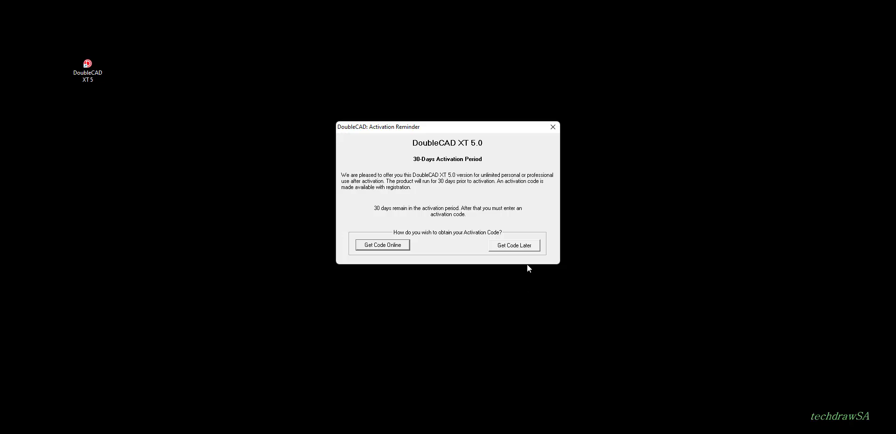
{"action": "left_click", "coordinate": [524, 245]}
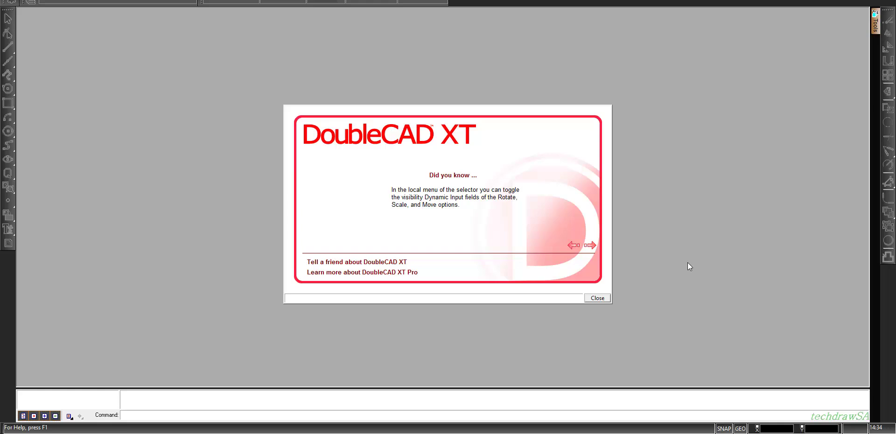
{"action": "left_click", "coordinate": [601, 299]}
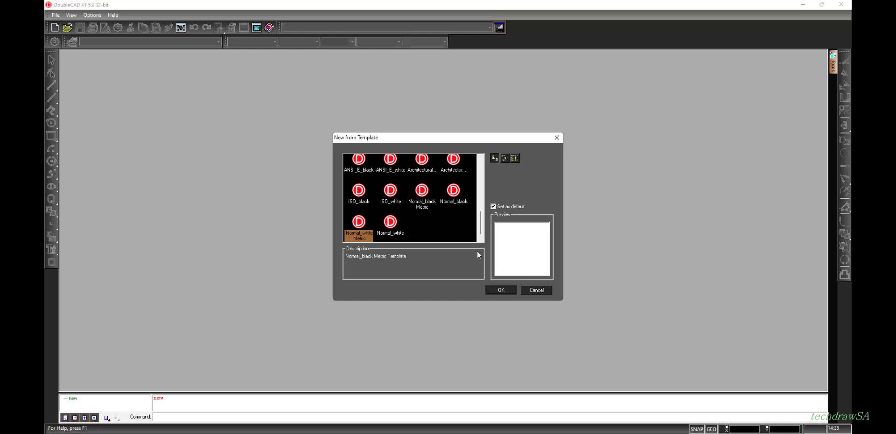
{"action": "left_click", "coordinate": [497, 290]}
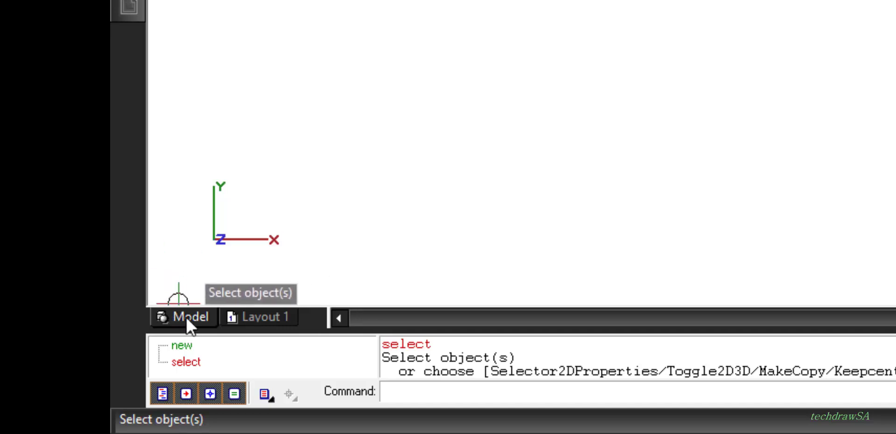
- Compare the Layout 1 paper space with the model space, and return to the model
{"action": "left_click", "coordinate": [255, 317]}
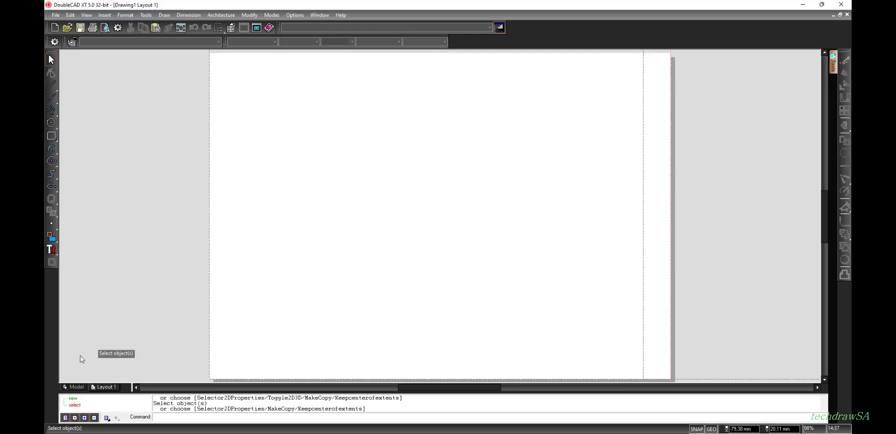
{"action": "left_click", "coordinate": [75, 387]}
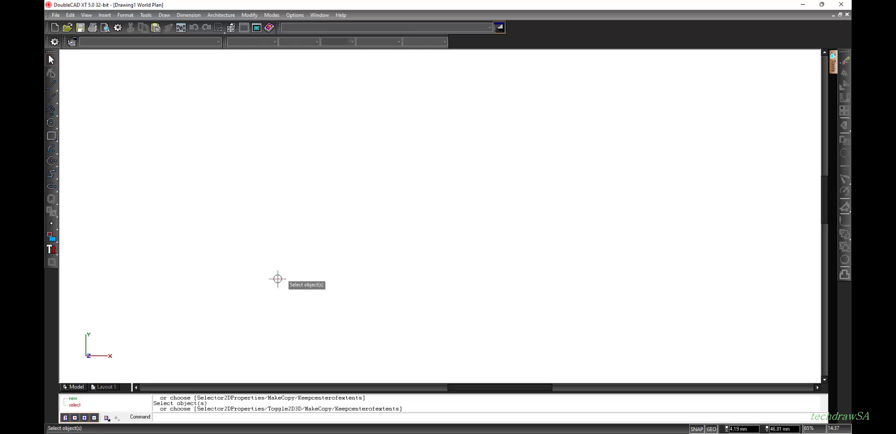
{"action": "left_click", "coordinate": [106, 387]}
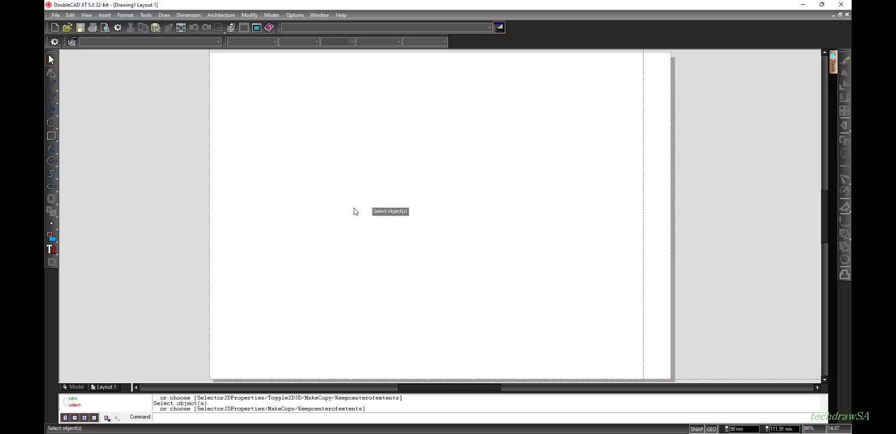
{"action": "left_click", "coordinate": [76, 388]}
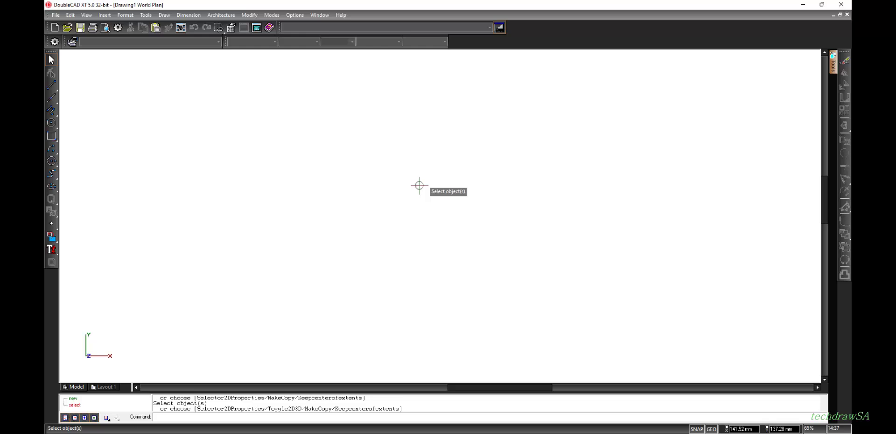
- In the drawing setup, turn on the grid and set its style to Lines
{"action": "left_click", "coordinate": [296, 16]}
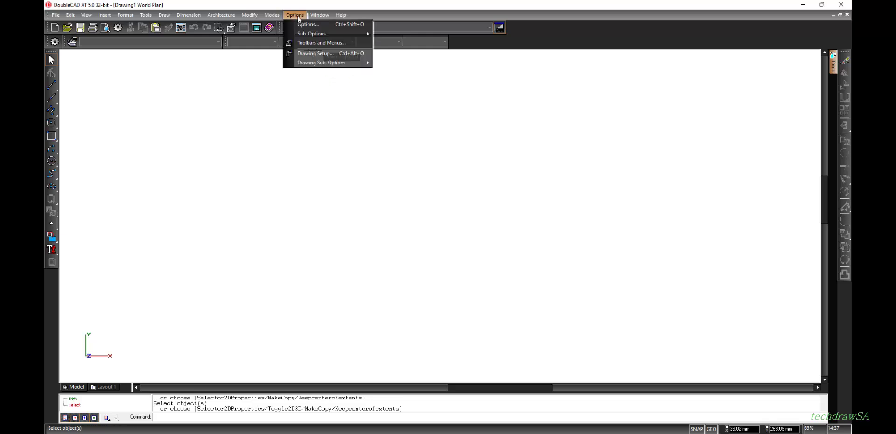
{"action": "left_click", "coordinate": [312, 54]}
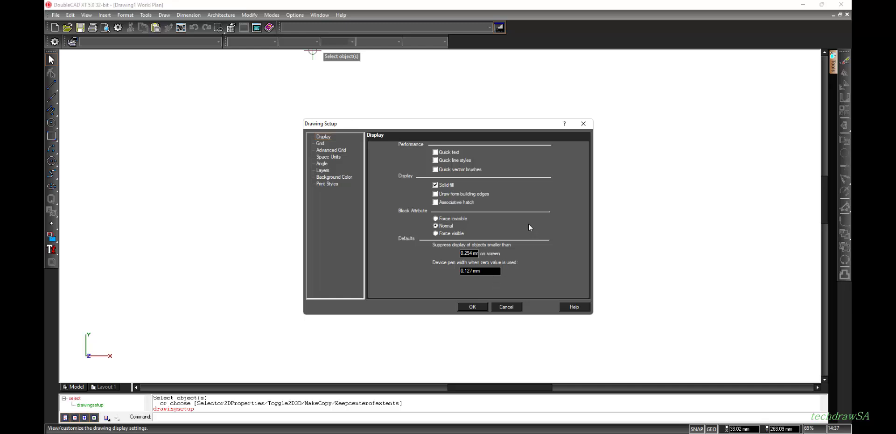
{"action": "left_click", "coordinate": [320, 144]}
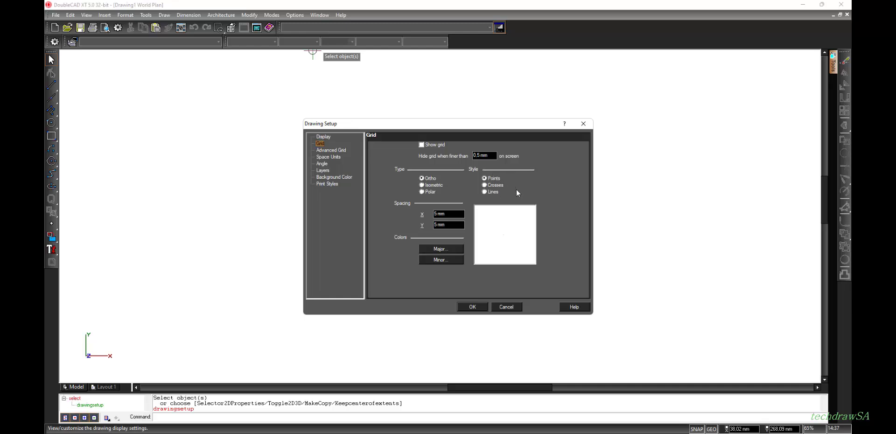
{"action": "left_click", "coordinate": [486, 185]}
{"action": "left_click", "coordinate": [484, 192]}
{"action": "left_click", "coordinate": [485, 185]}
{"action": "left_click", "coordinate": [484, 179]}
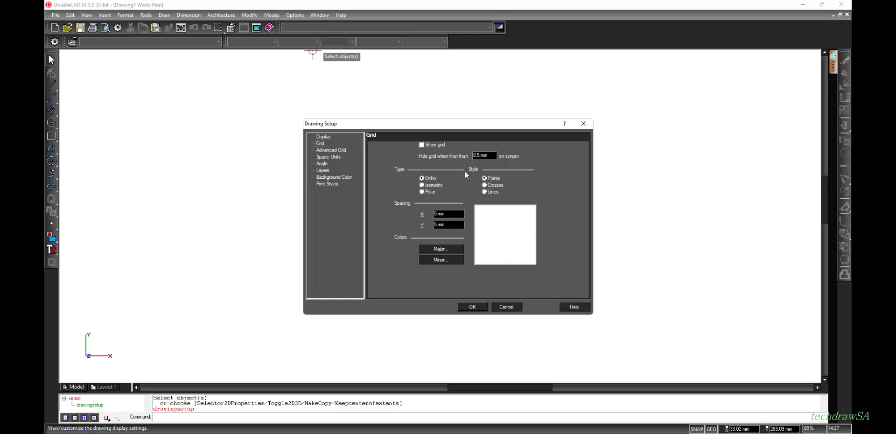
{"action": "left_click", "coordinate": [422, 144]}
{"action": "left_click", "coordinate": [422, 145]}
{"action": "left_click", "coordinate": [486, 191]}
- Set the space units to a 1:1 (Full Size) printing scale, a precision of 1 and character height above the font base line
{"action": "left_click", "coordinate": [340, 150]}
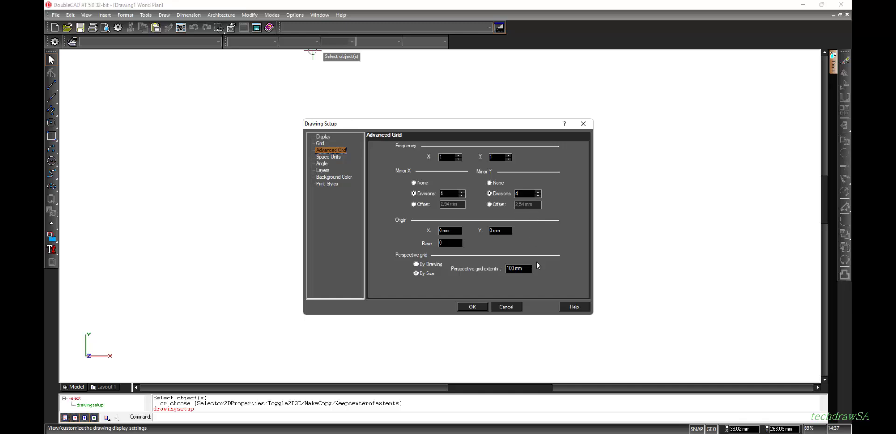
{"action": "left_click", "coordinate": [340, 159]}
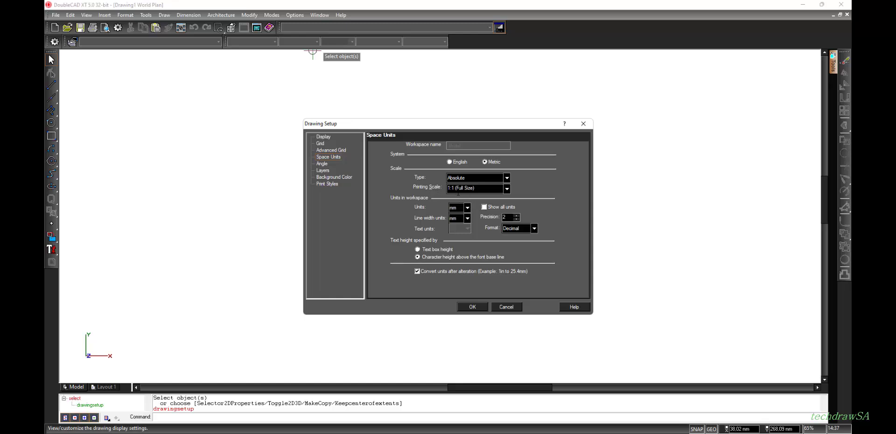
{"action": "left_click", "coordinate": [506, 188]}
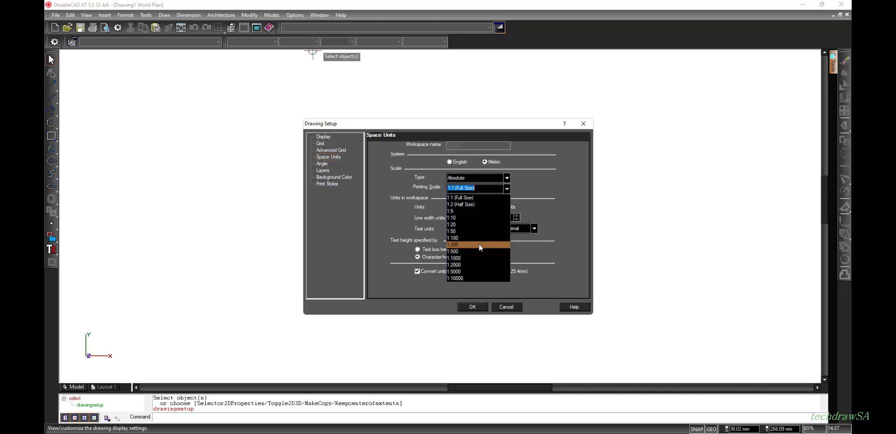
{"action": "left_click", "coordinate": [467, 198]}
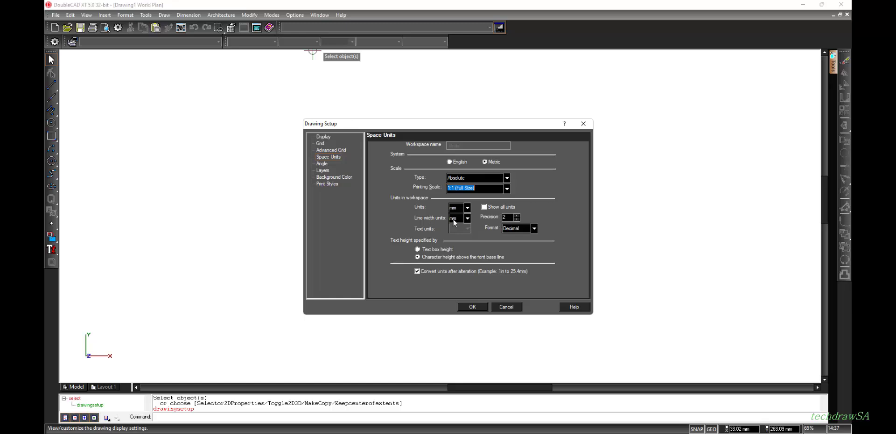
{"action": "left_click", "coordinate": [517, 219]}
{"action": "left_click", "coordinate": [469, 256]}
- Add a new layer named Answers in the drawing setup
{"action": "left_click", "coordinate": [322, 164]}
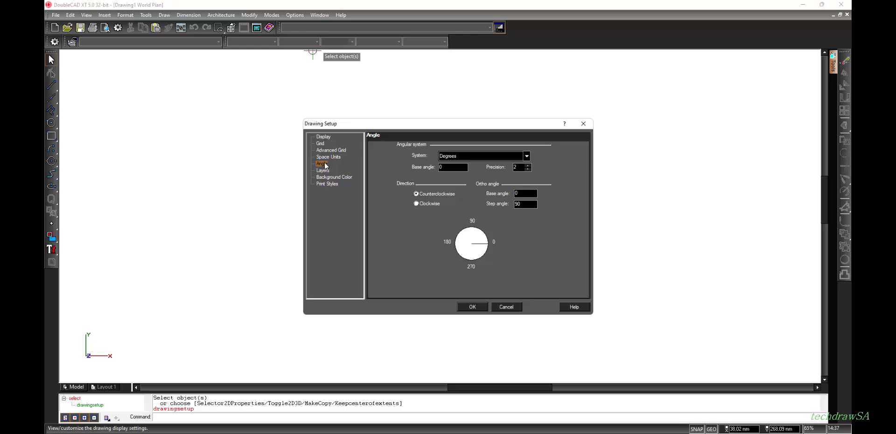
{"action": "left_click", "coordinate": [322, 170]}
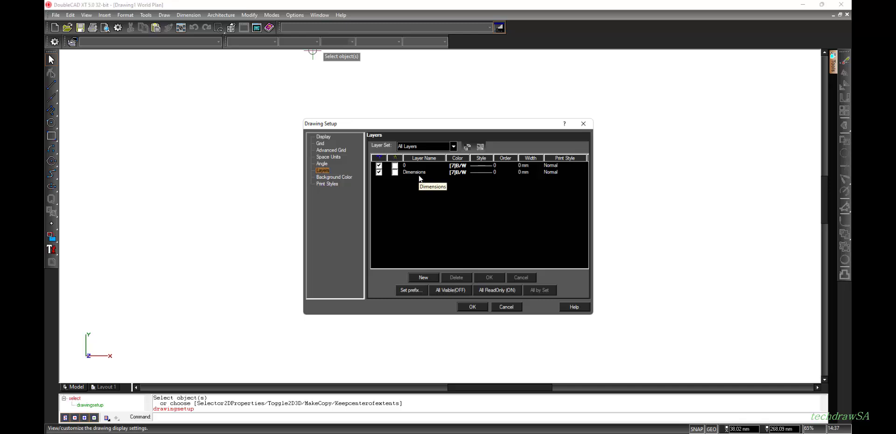
{"action": "left_click", "coordinate": [422, 277]}
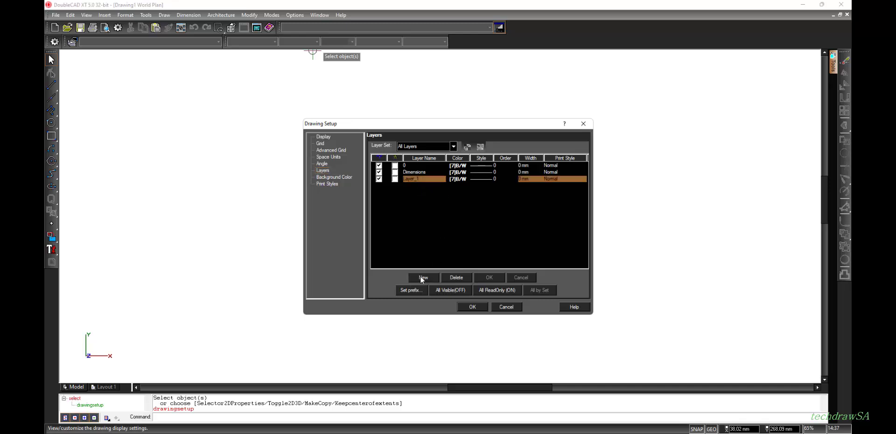
{"action": "left_click", "coordinate": [424, 180]}
{"action": "type", "text": "Answers"}
{"action": "left_click", "coordinate": [485, 277]}
- Add another layer named Constructions
{"action": "left_click", "coordinate": [422, 276]}
{"action": "left_click", "coordinate": [424, 186]}
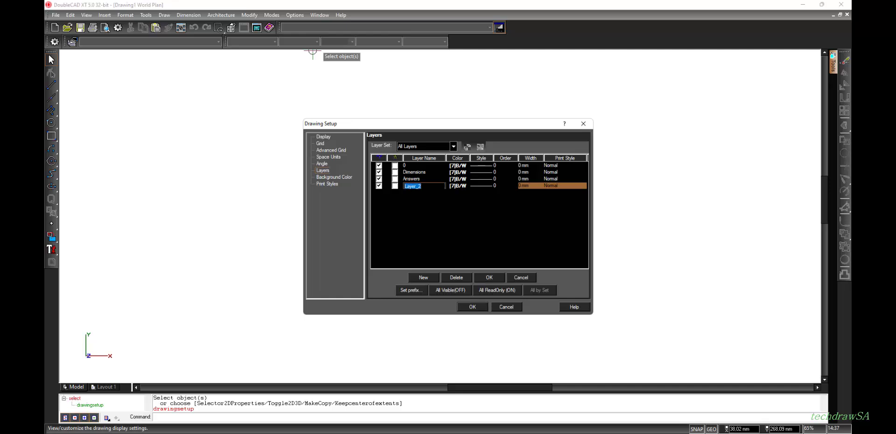
{"action": "type", "text": "Constructions"}
{"action": "key", "text": "Return"}
- Add a layer named Centre Lines and apply the drawing setup
{"action": "left_click", "coordinate": [423, 278]}
{"action": "left_click", "coordinate": [424, 195]}
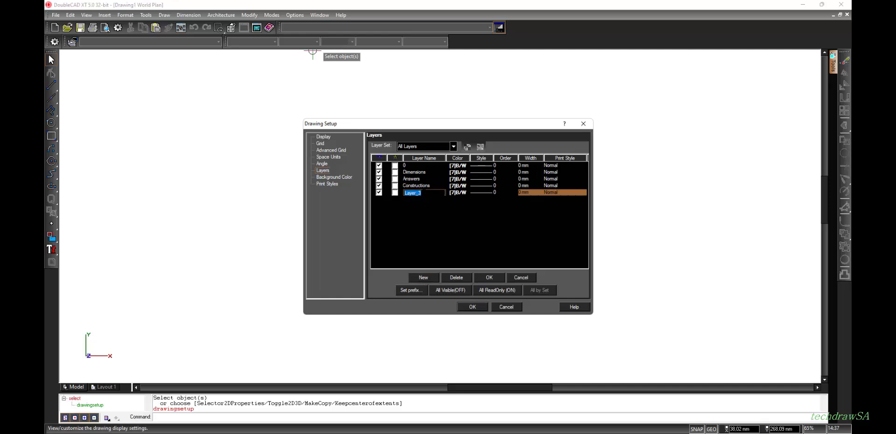
{"action": "type", "text": "Cl"}
{"action": "type", "text": "ntre Lines"}
{"action": "left_click", "coordinate": [432, 229]}
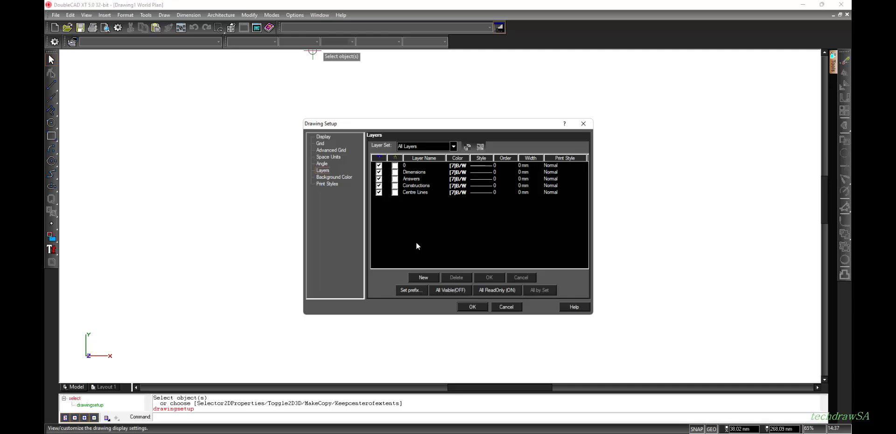
{"action": "left_click", "coordinate": [472, 306]}
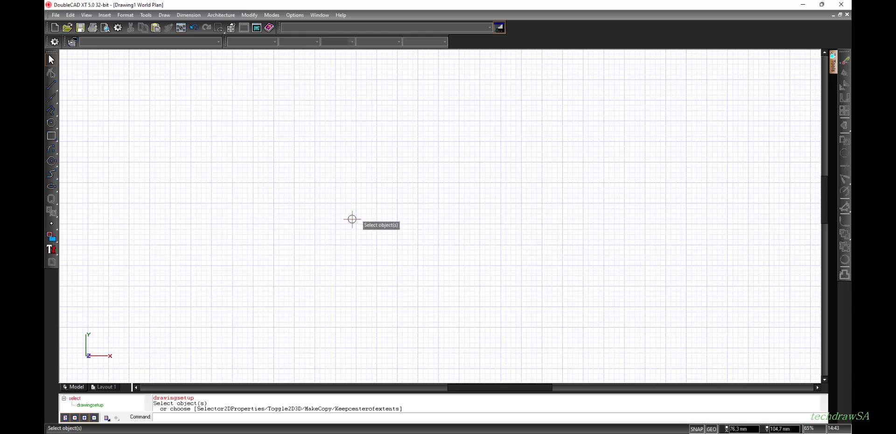
- Review the background color, print style and display settings in the drawing setup
{"action": "left_click", "coordinate": [295, 15]}
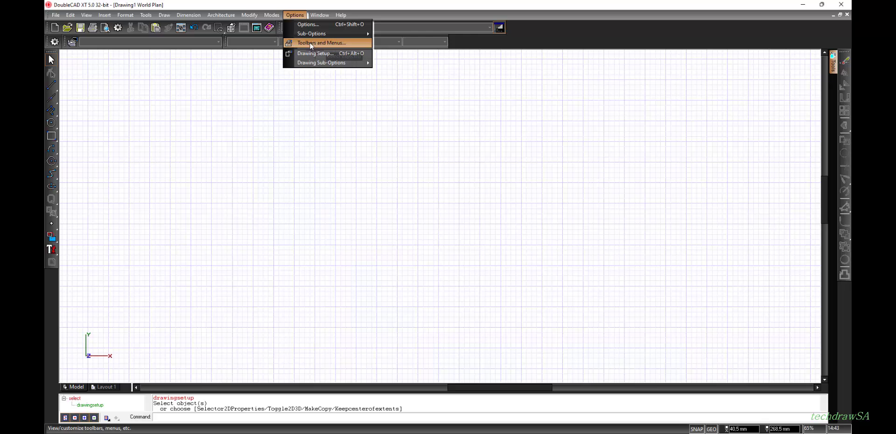
{"action": "left_click", "coordinate": [315, 54]}
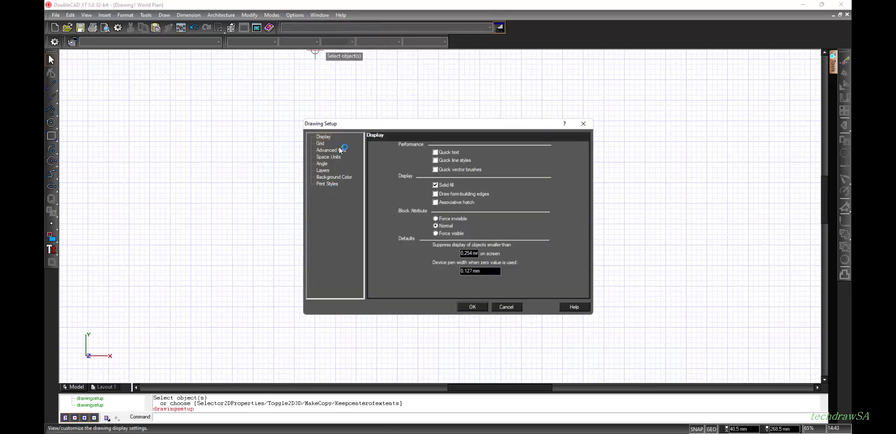
{"action": "left_click", "coordinate": [343, 176]}
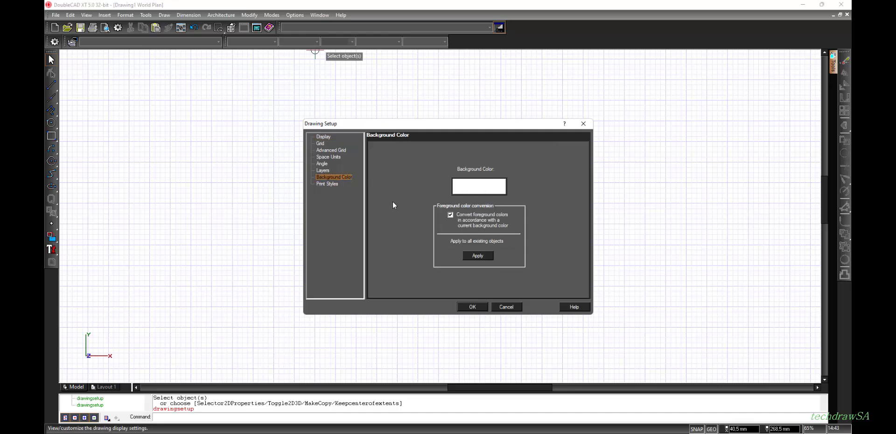
{"action": "left_click", "coordinate": [325, 183]}
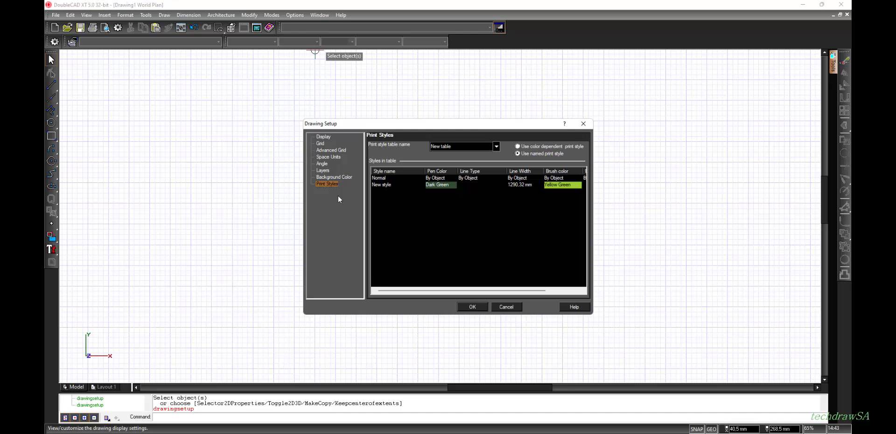
{"action": "left_click", "coordinate": [325, 136]}
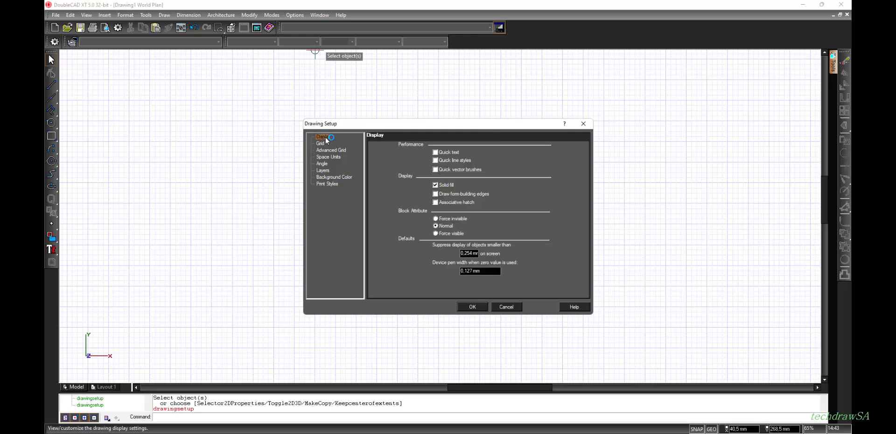
{"action": "left_click", "coordinate": [471, 307]}
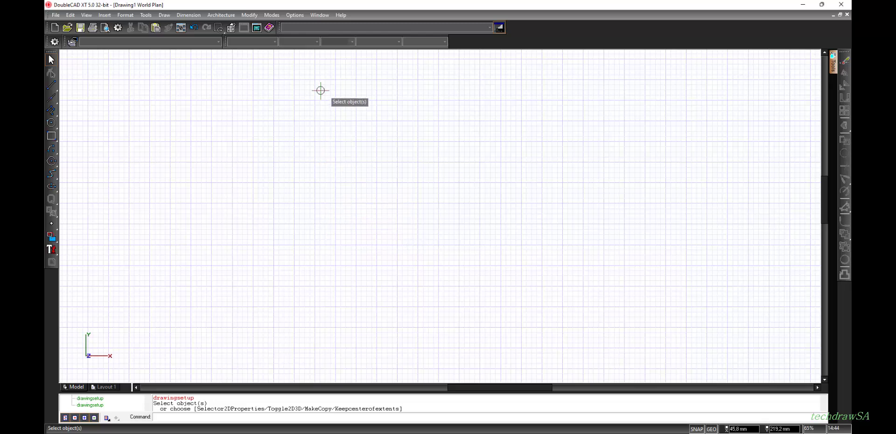
- Turn off the grid display in the drawing setup
{"action": "left_click", "coordinate": [295, 15]}
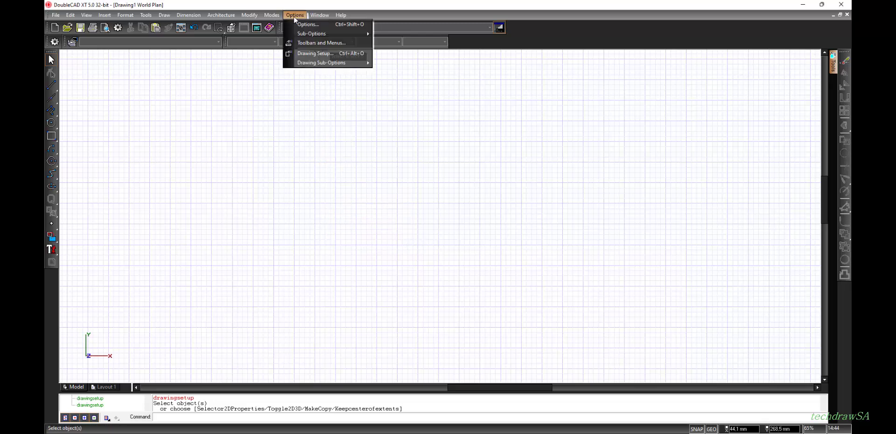
{"action": "left_click", "coordinate": [313, 53]}
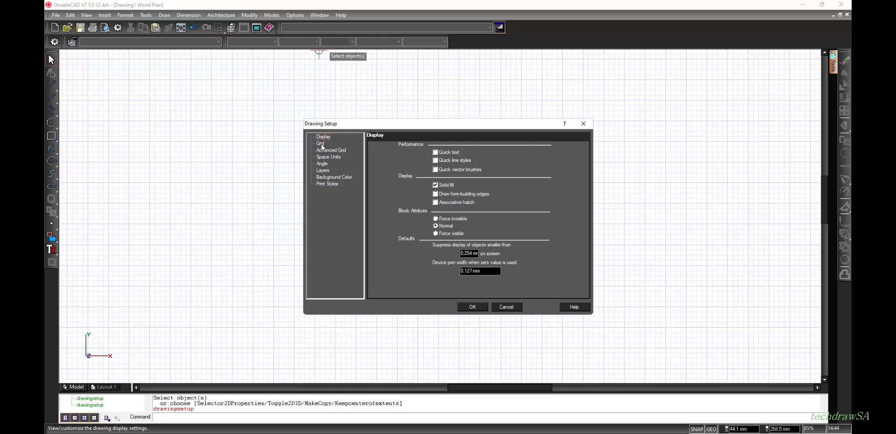
{"action": "left_click", "coordinate": [320, 144]}
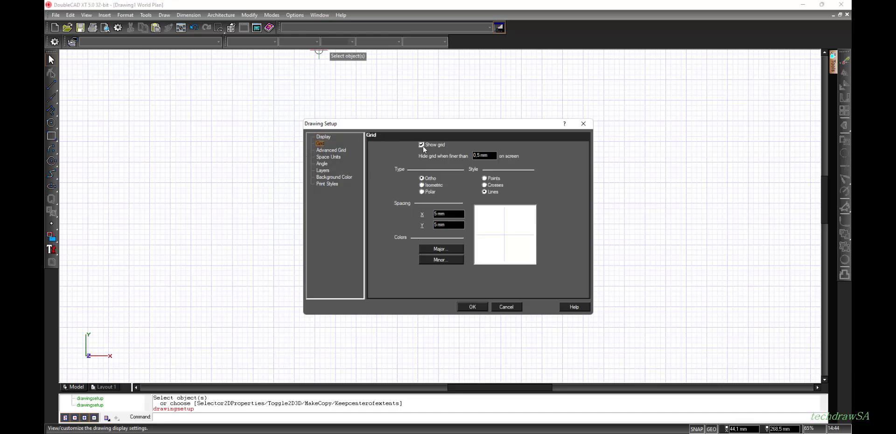
{"action": "left_click", "coordinate": [468, 306]}
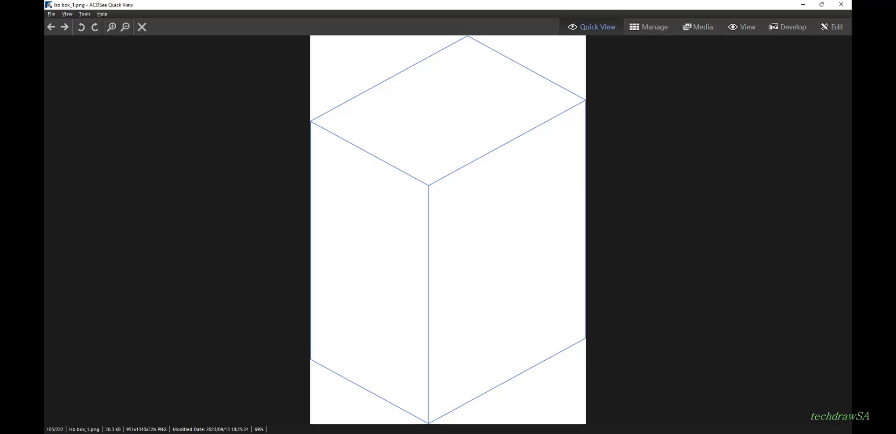
- Switch to DoubleCAD XT, draw a long horizontal line across the middle of the drawing and dismiss the tip
{"action": "mouse_move", "coordinate": [596, 431]}
{"action": "left_click", "coordinate": [596, 399]}
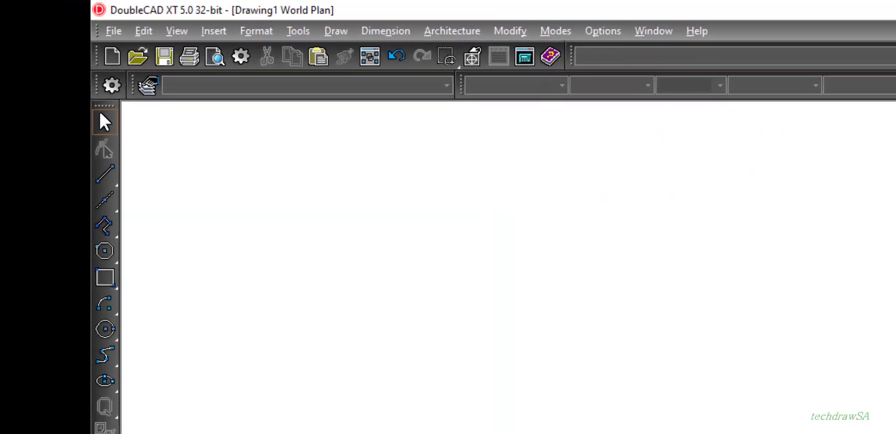
{"action": "left_click", "coordinate": [110, 182]}
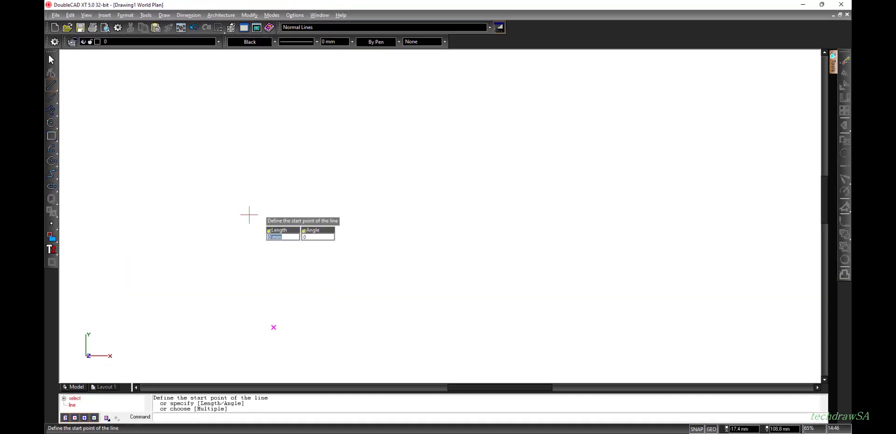
{"action": "left_click", "coordinate": [256, 213]}
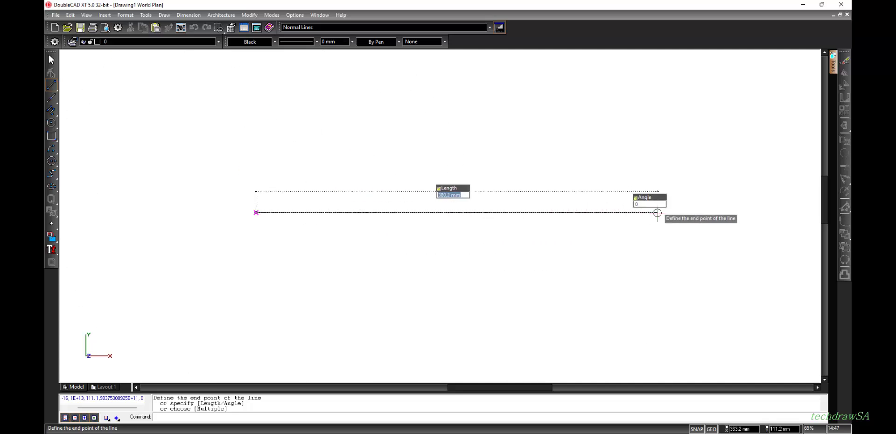
{"action": "left_click", "coordinate": [681, 212]}
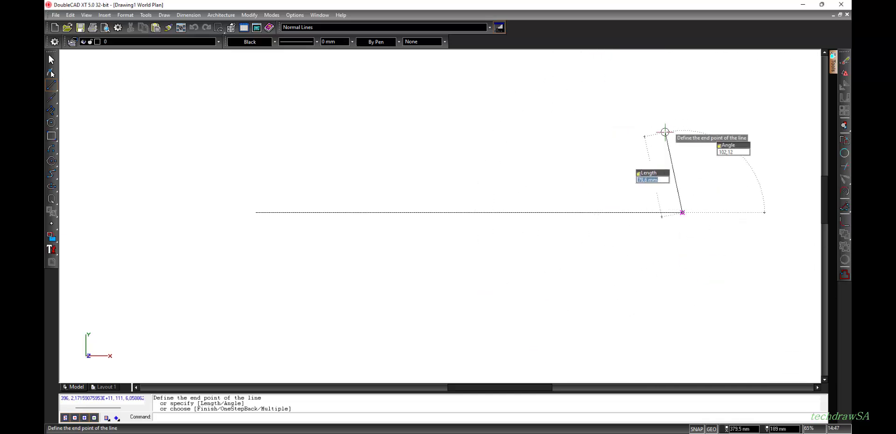
{"action": "right_click", "coordinate": [550, 110]}
{"action": "left_click", "coordinate": [560, 124]}
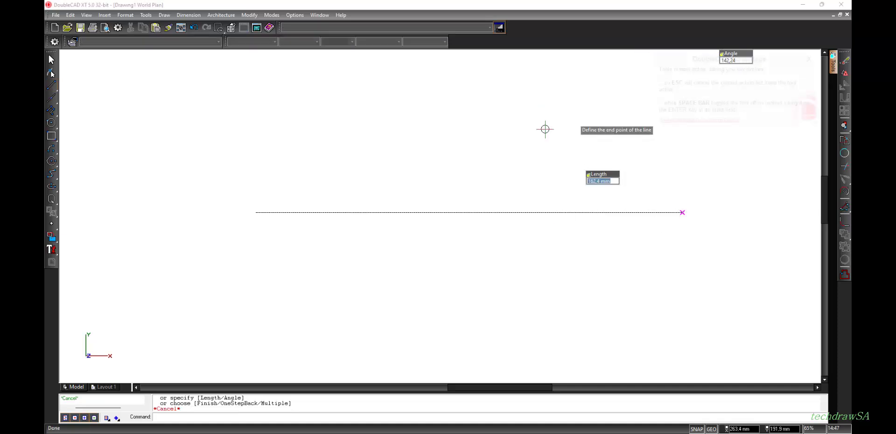
{"action": "key", "text": "space"}
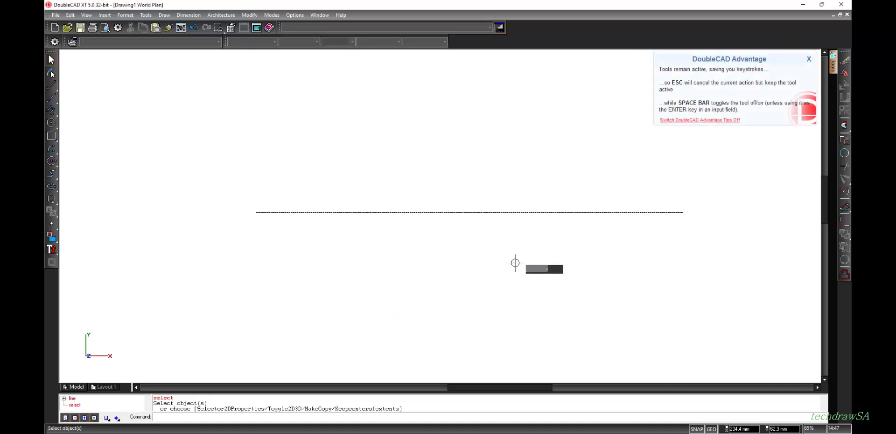
{"action": "left_click", "coordinate": [808, 59]}
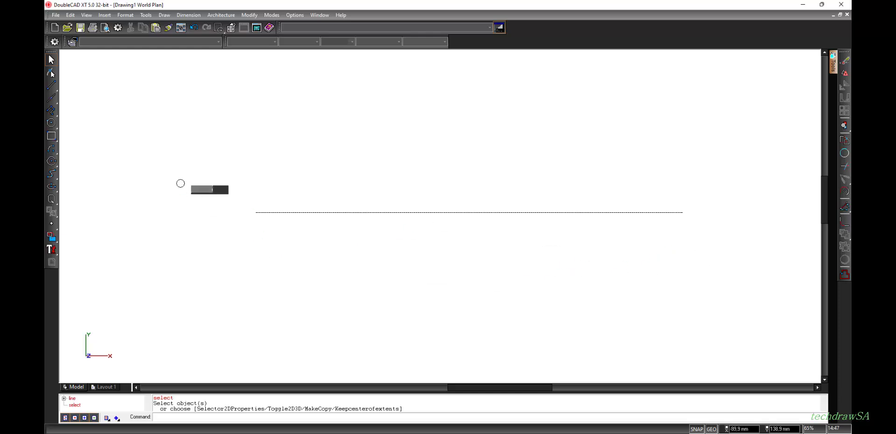
- Draw a vertical line about 295 mm long crossing the horizontal line near its middle, and end the line
{"action": "left_click", "coordinate": [51, 85]}
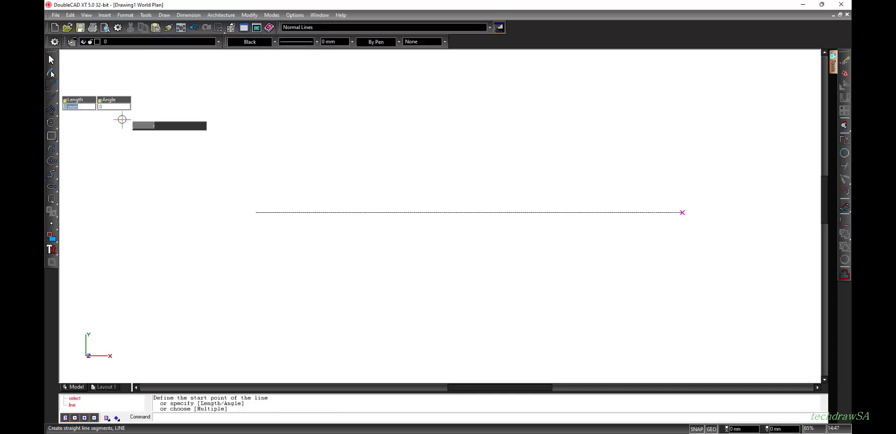
{"action": "left_click", "coordinate": [452, 64]}
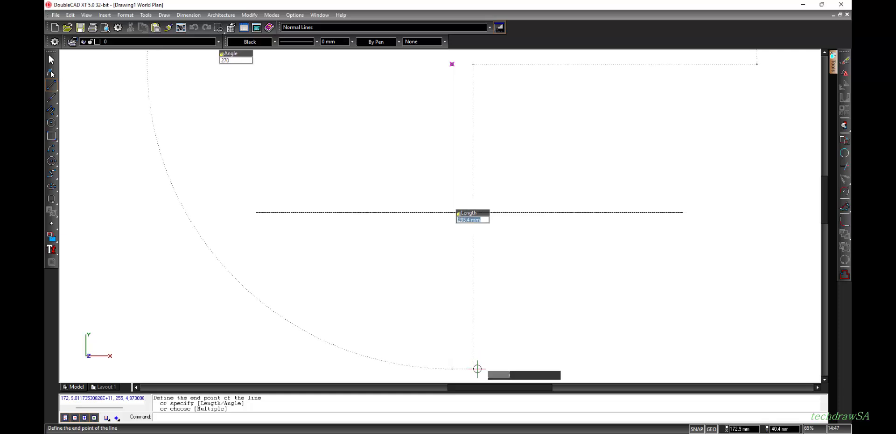
{"action": "left_click", "coordinate": [477, 368]}
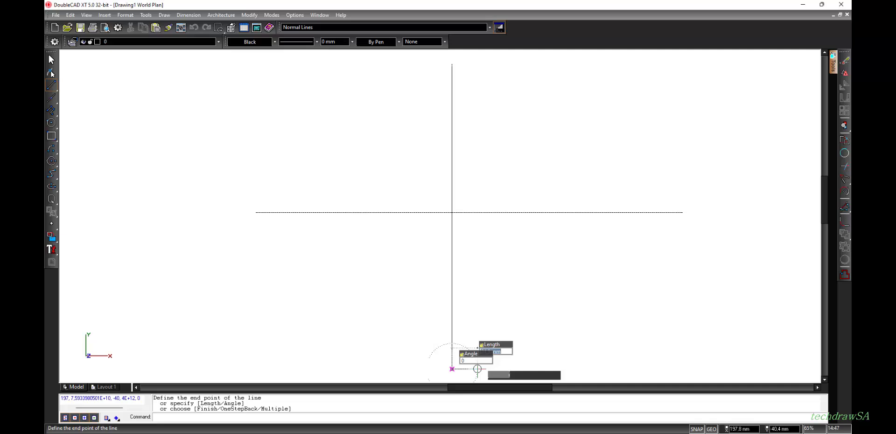
{"action": "right_click", "coordinate": [592, 293]}
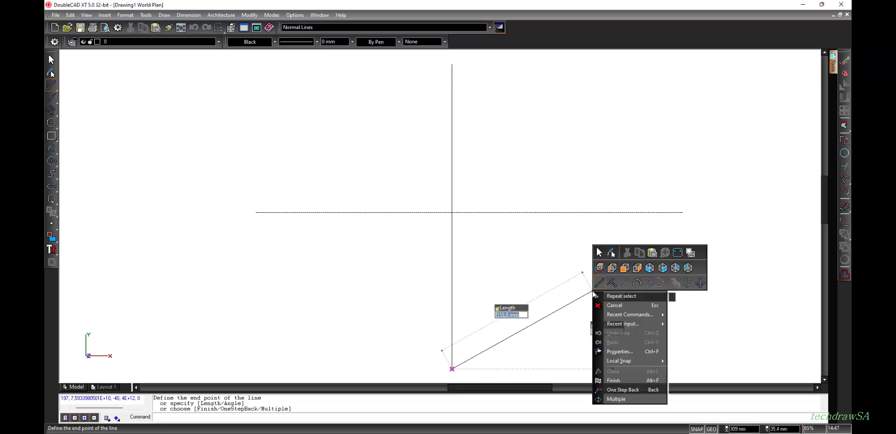
{"action": "left_click", "coordinate": [628, 305]}
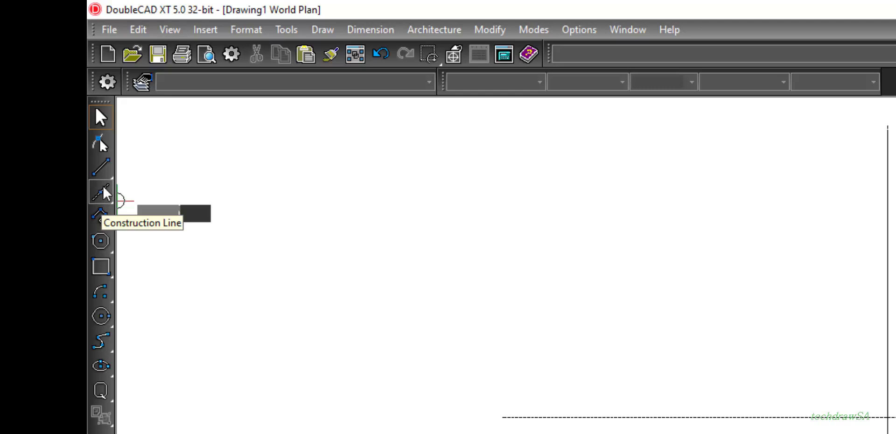
- Choose the construction circle tool and look through the Ellipse, Dimension, Text and Snap Modes tool groups
{"action": "left_click", "coordinate": [104, 187]}
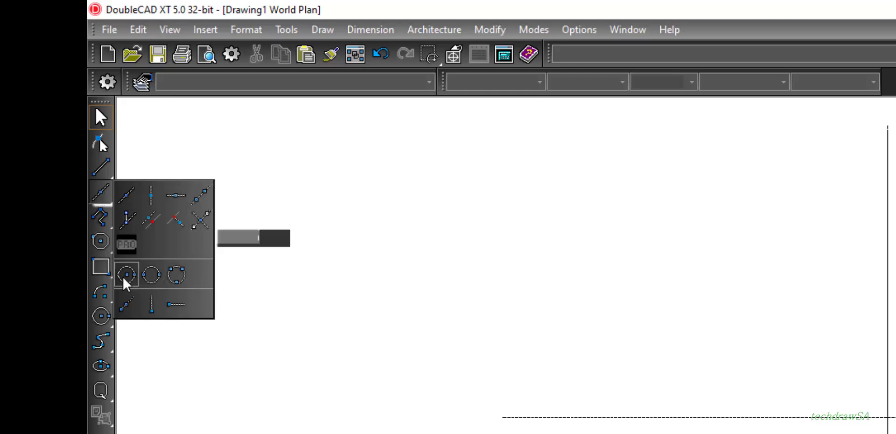
{"action": "left_click", "coordinate": [69, 151]}
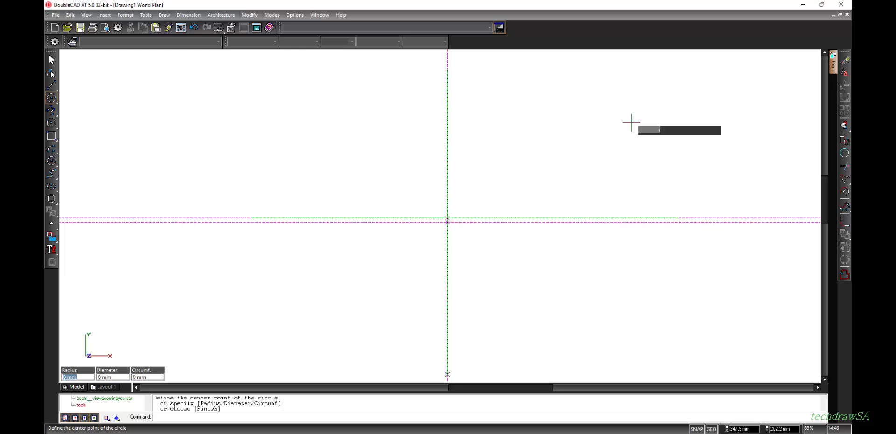
{"action": "mouse_move", "coordinate": [833, 66]}
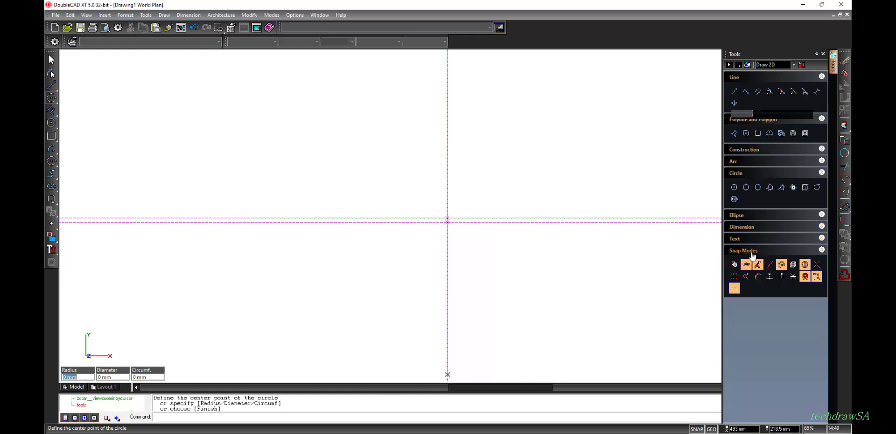
{"action": "left_click", "coordinate": [822, 215]}
{"action": "left_click", "coordinate": [822, 215]}
{"action": "left_click", "coordinate": [821, 227]}
{"action": "left_click", "coordinate": [821, 227]}
{"action": "left_click", "coordinate": [822, 238]}
{"action": "left_click", "coordinate": [822, 239]}
{"action": "left_click", "coordinate": [821, 250]}
{"action": "left_click", "coordinate": [821, 250]}
- Turn off the center, quadrant point, extended ortho and apparent intersection snaps, and enable the intersection snap
{"action": "left_click", "coordinate": [817, 264]}
{"action": "left_click", "coordinate": [757, 266]}
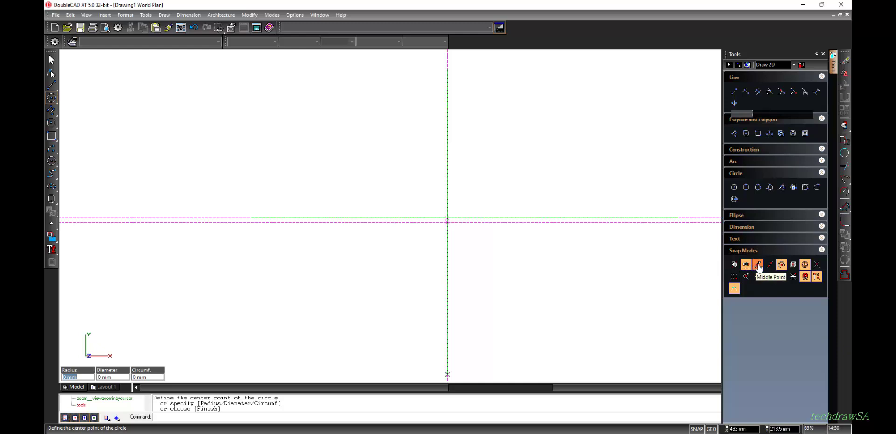
{"action": "left_click", "coordinate": [781, 265]}
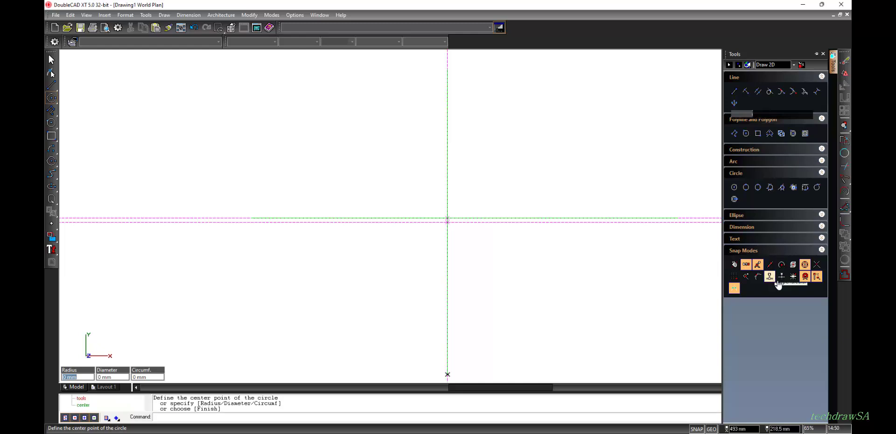
{"action": "left_click", "coordinate": [805, 265]}
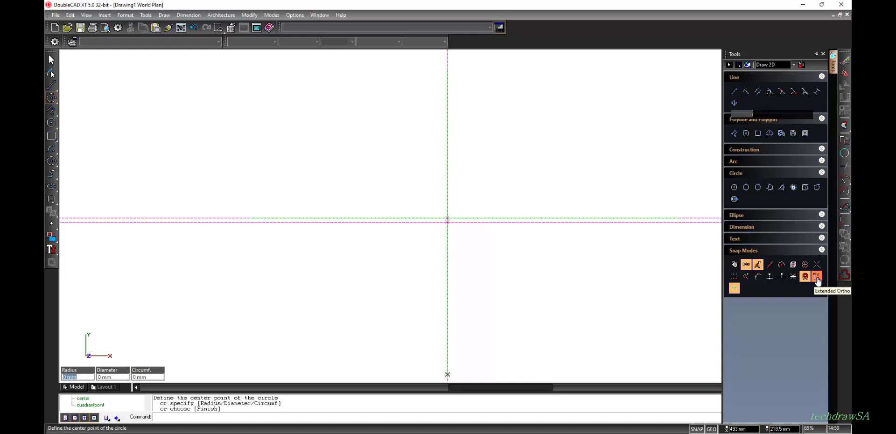
{"action": "left_click", "coordinate": [817, 277]}
{"action": "left_click", "coordinate": [735, 289]}
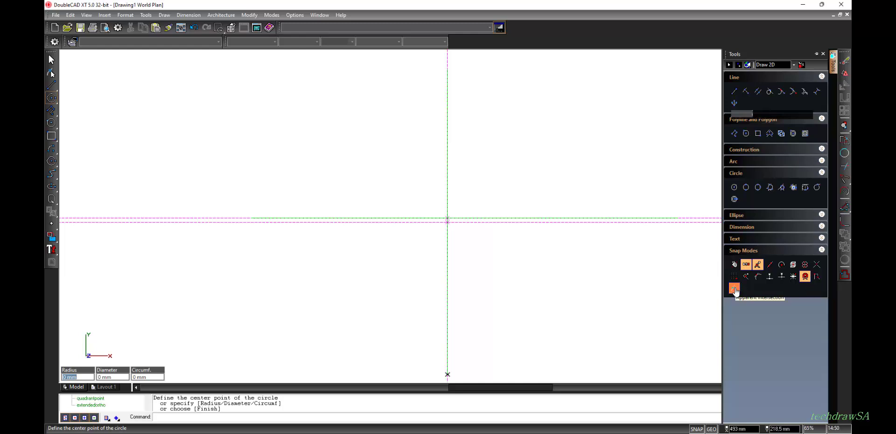
{"action": "left_click", "coordinate": [735, 289]}
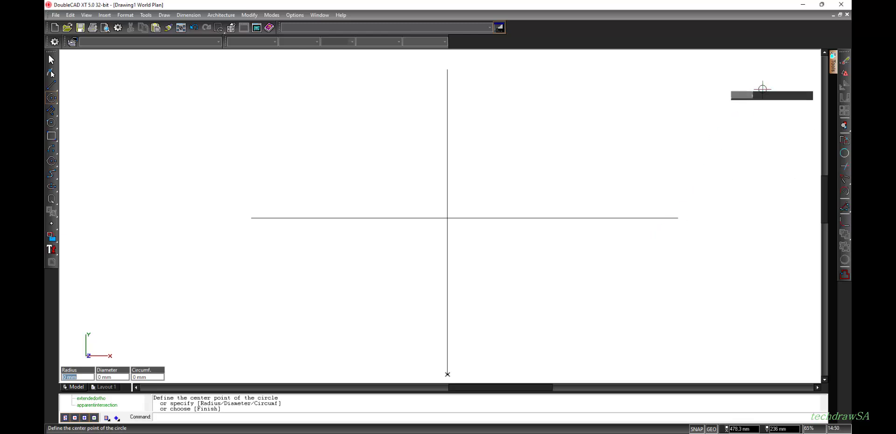
{"action": "mouse_move", "coordinate": [832, 64]}
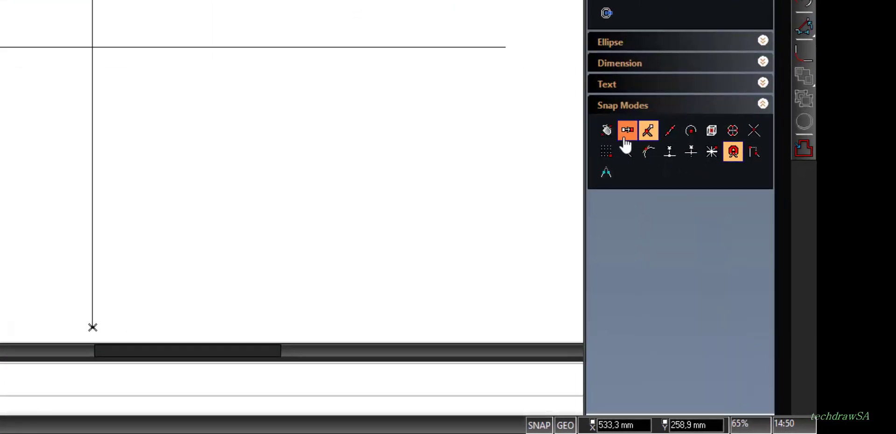
{"action": "left_click", "coordinate": [753, 130]}
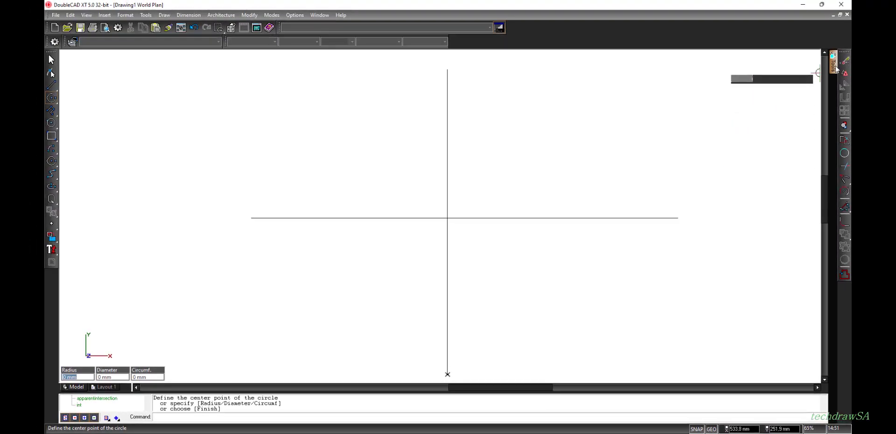
{"action": "mouse_move", "coordinate": [833, 63]}
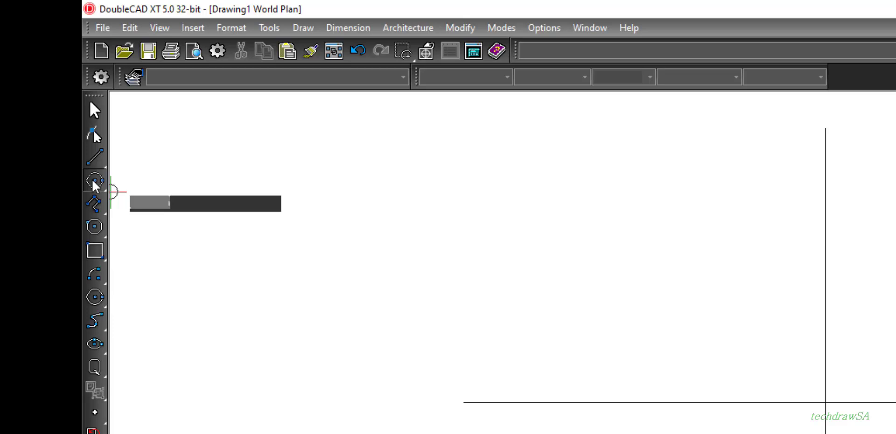
- Start a construction circle with its center snapped to the intersection of the horizontal and vertical lines
{"action": "left_click", "coordinate": [94, 185]}
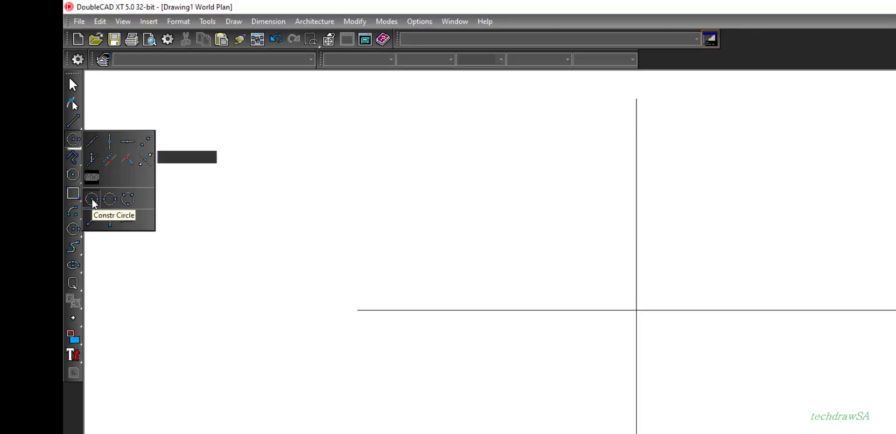
{"action": "left_click", "coordinate": [92, 198]}
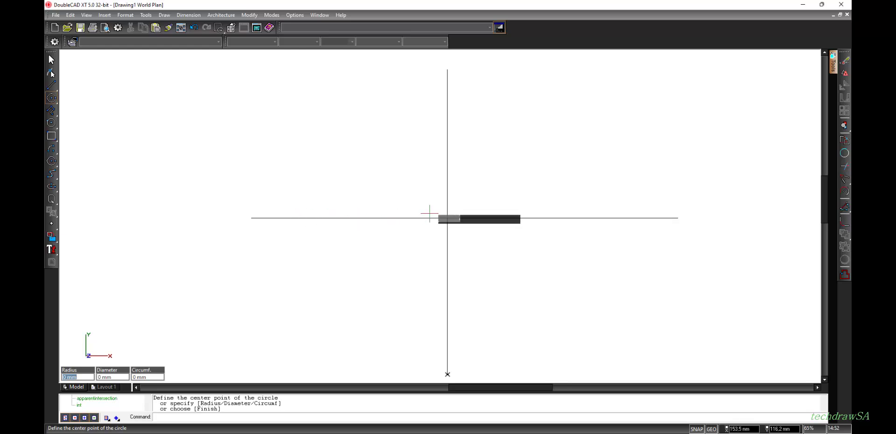
{"action": "scroll", "coordinate": [449, 219], "scroll_direction": "up", "scroll_amount": 2}
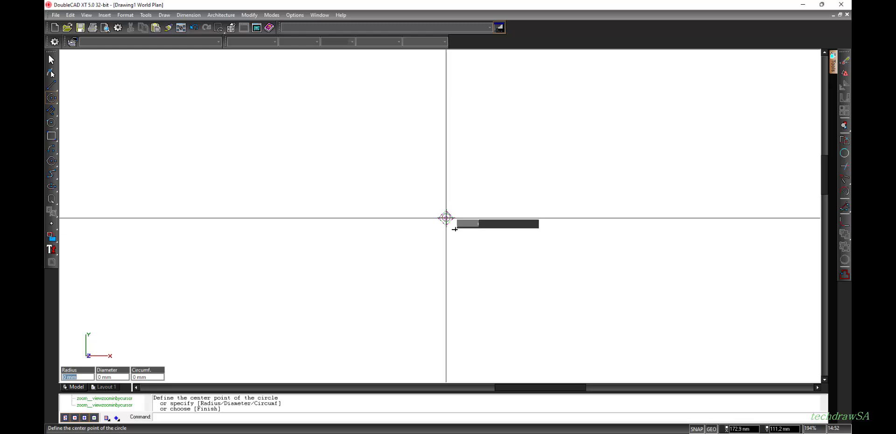
{"action": "scroll", "coordinate": [454, 229], "scroll_direction": "up", "scroll_amount": 4}
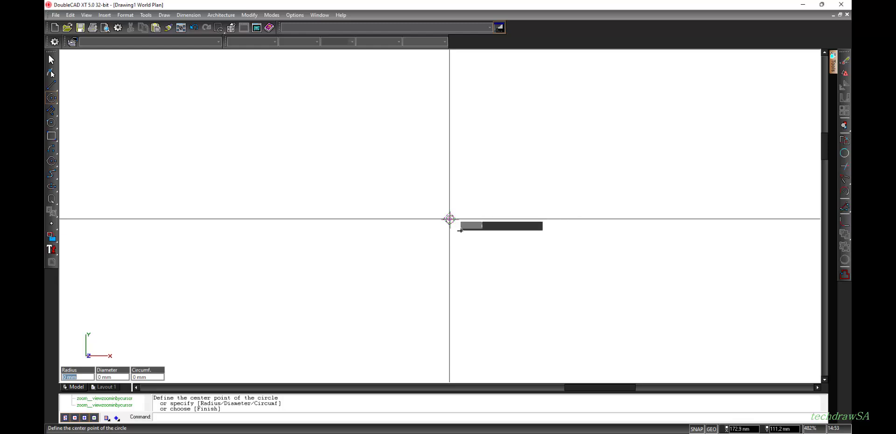
{"action": "left_click", "coordinate": [449, 218]}
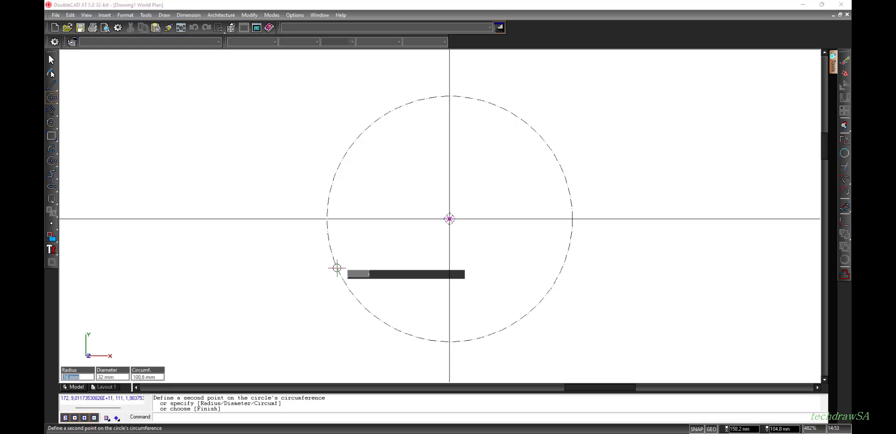
- Set the construction circle's radius to 10 mm and create it
{"action": "key", "text": "Tab"}
{"action": "key", "text": "Tab"}
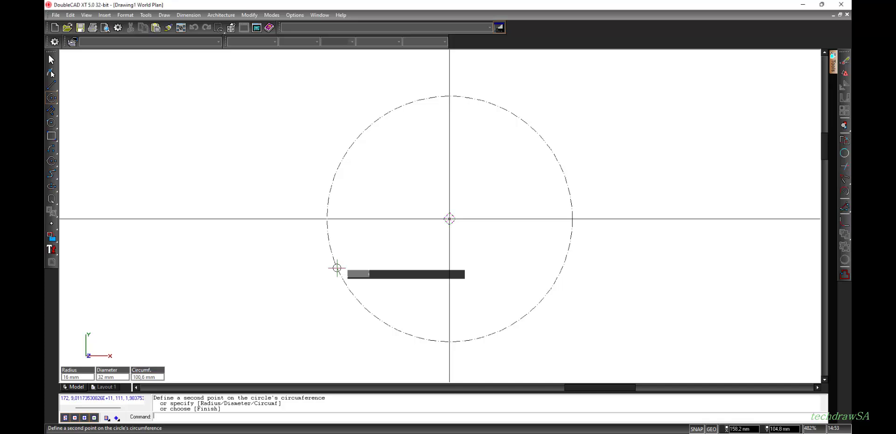
{"action": "key", "text": "Tab"}
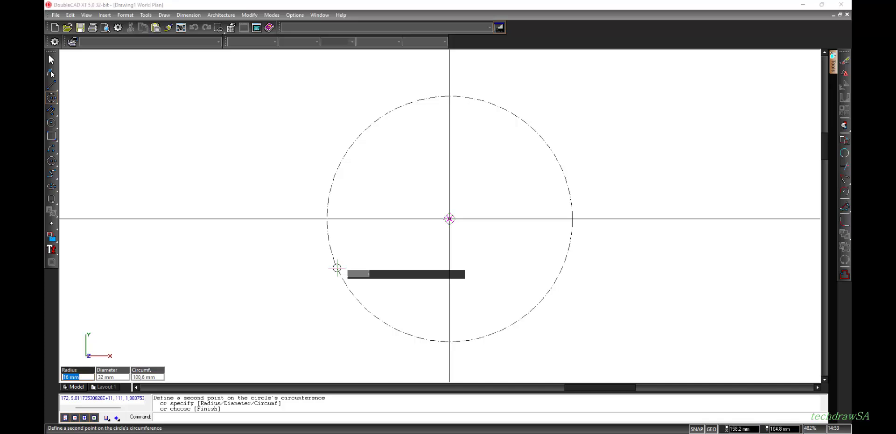
{"action": "key", "text": "Tab"}
{"action": "key", "text": "Tab"}
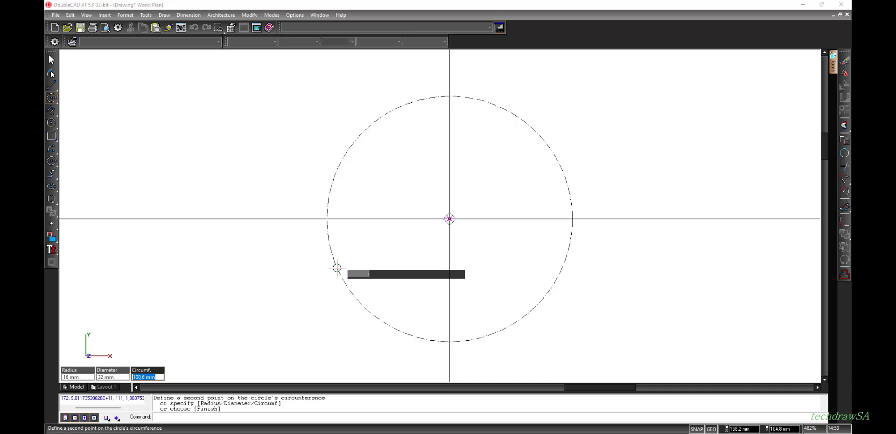
{"action": "key", "text": "Tab"}
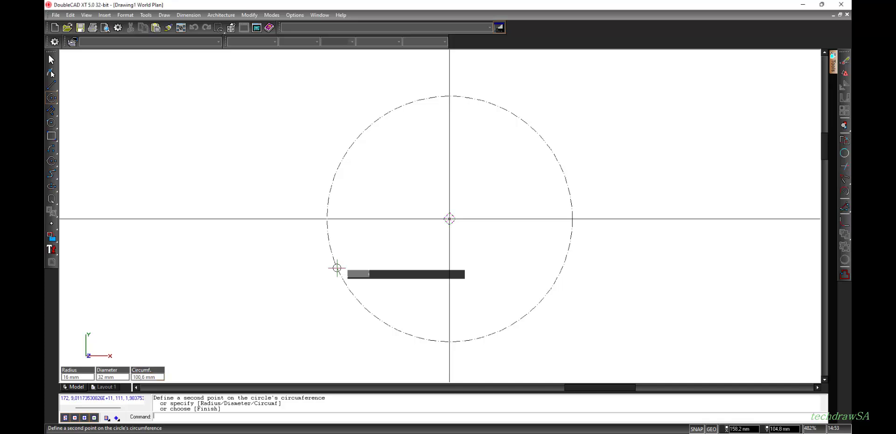
{"action": "key", "text": "Tab"}
{"action": "key", "text": "Tab"}
{"action": "key", "text": "Tab"}
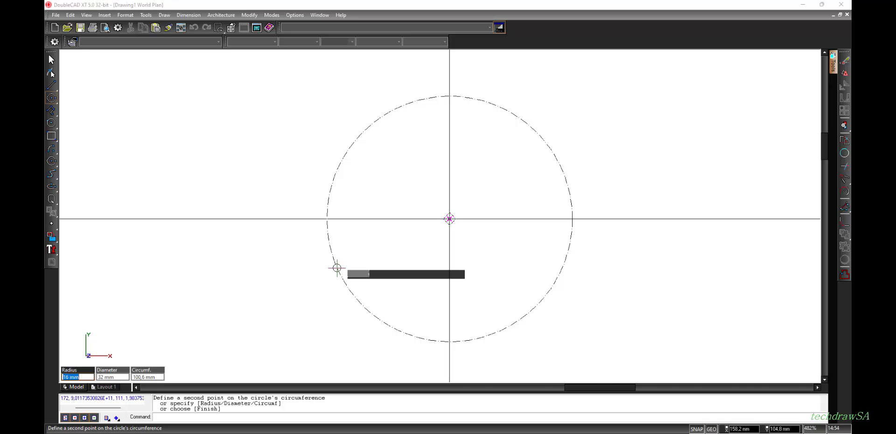
{"action": "type", "text": "10"}
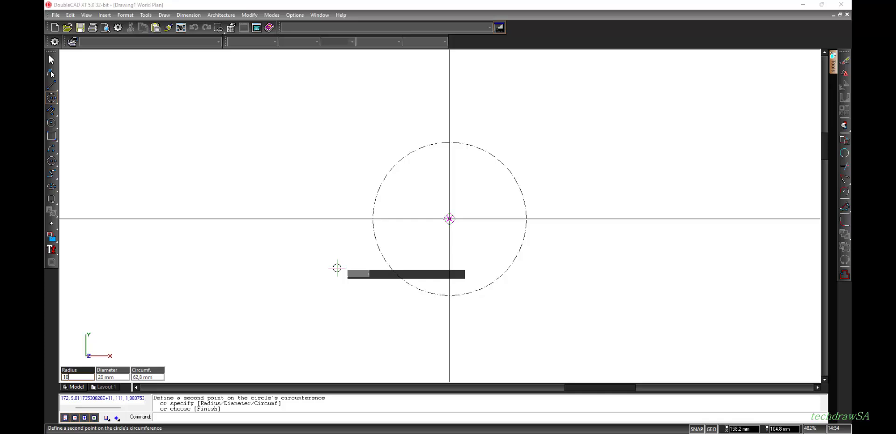
{"action": "key", "text": "Return"}
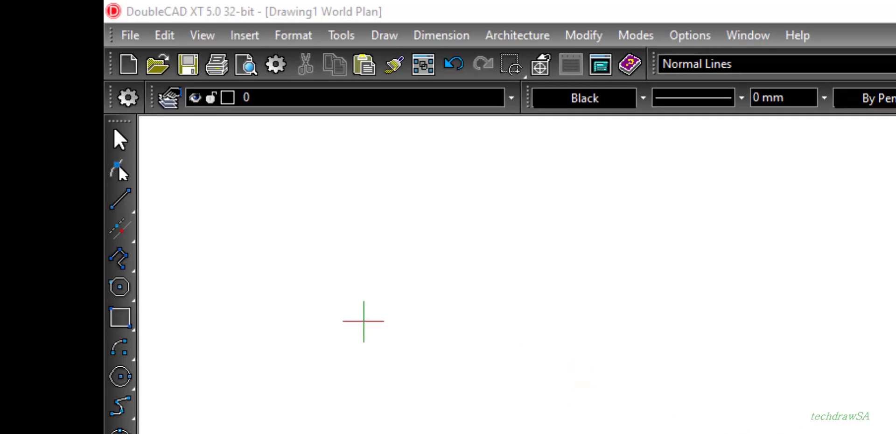
- Place vertical construction lines through the two points where the construction circle crosses the horizontal line
{"action": "left_click", "coordinate": [114, 235]}
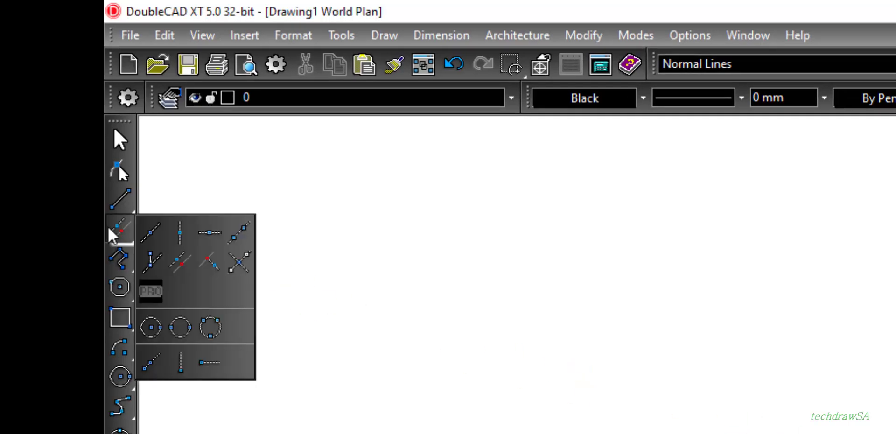
{"action": "left_click", "coordinate": [178, 232]}
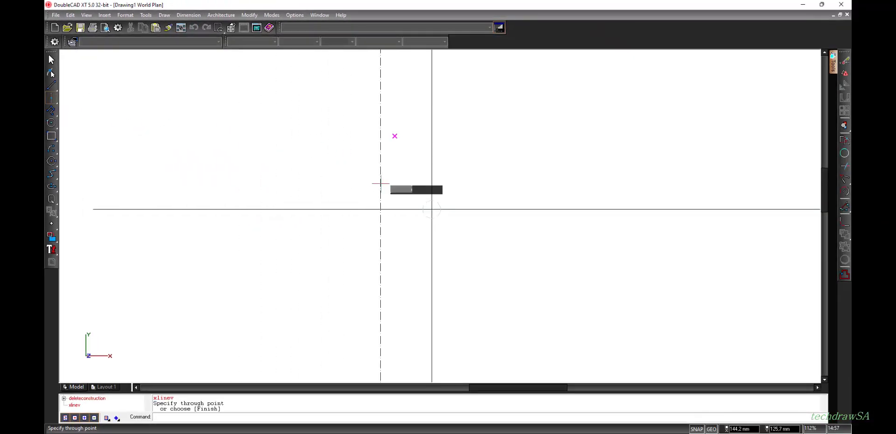
{"action": "scroll", "coordinate": [422, 209], "scroll_direction": "up", "scroll_amount": 4}
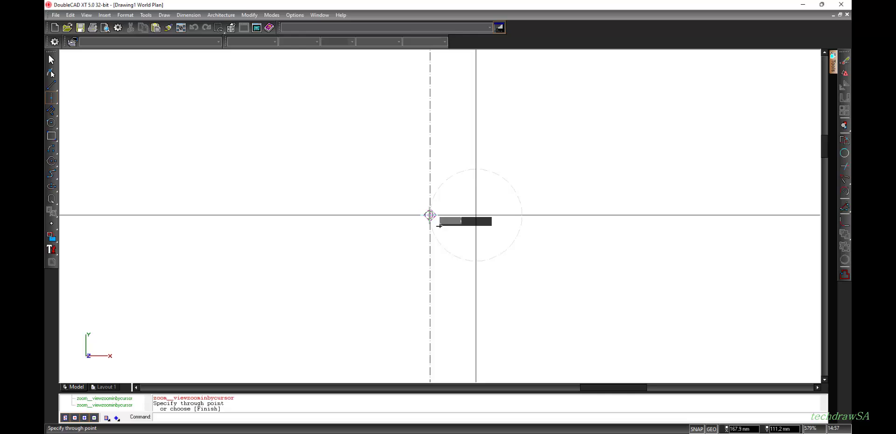
{"action": "left_click", "coordinate": [430, 216]}
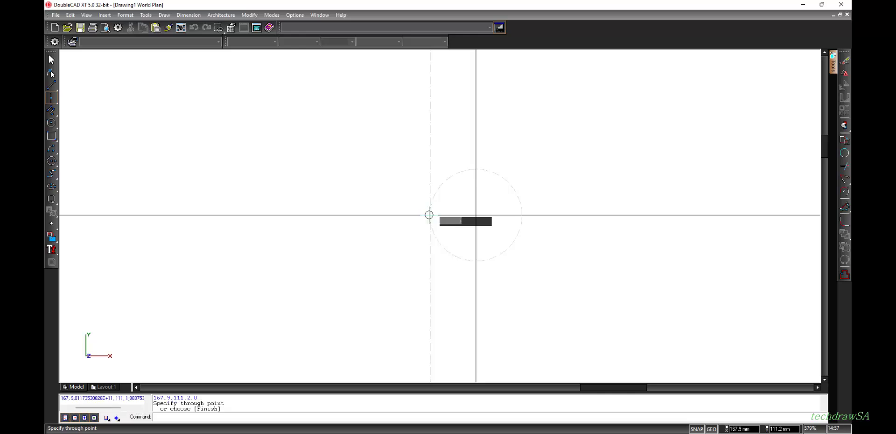
{"action": "left_click", "coordinate": [522, 216]}
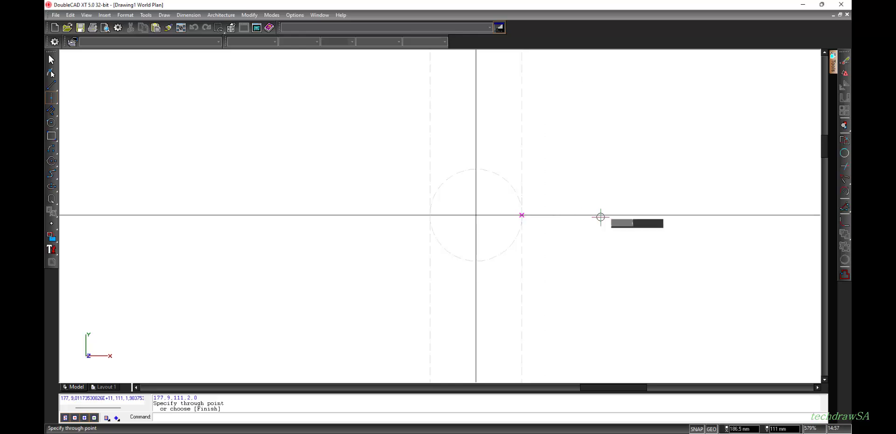
- Place horizontal construction lines through the two points where the construction circle crosses the vertical line
{"action": "left_click", "coordinate": [49, 99]}
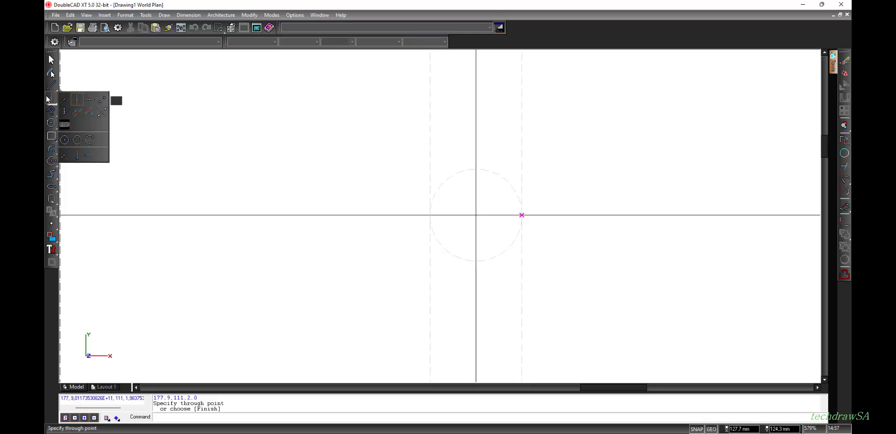
{"action": "left_click", "coordinate": [89, 100]}
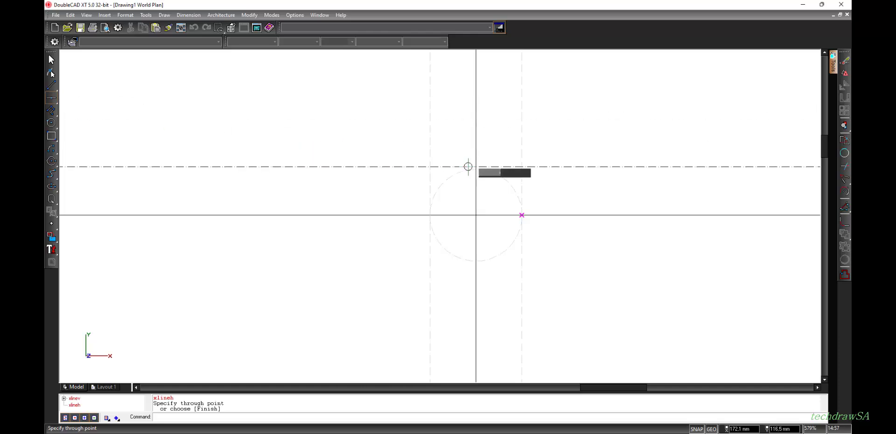
{"action": "scroll", "coordinate": [476, 168], "scroll_direction": "up", "scroll_amount": 2}
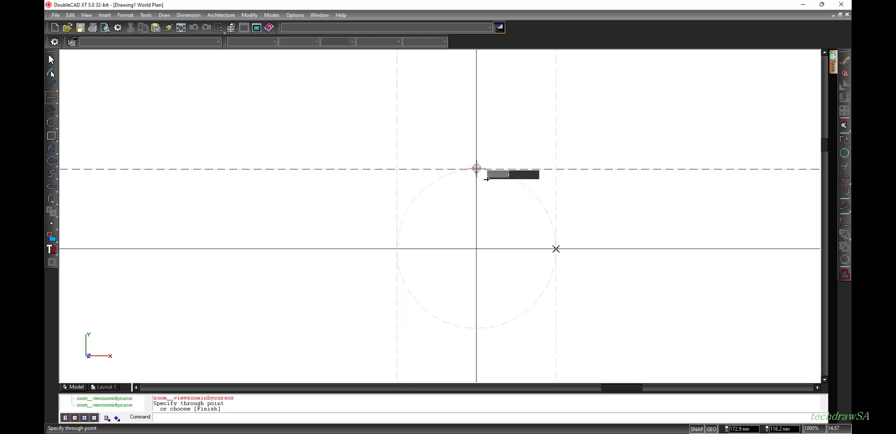
{"action": "left_click", "coordinate": [486, 178]}
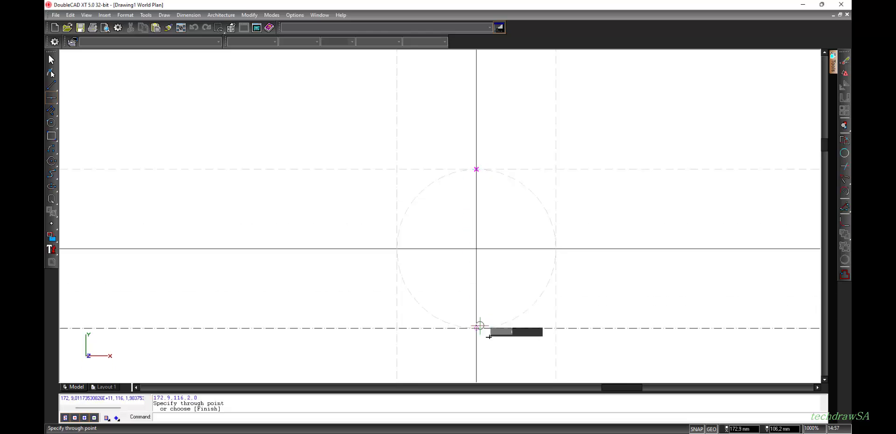
{"action": "left_click", "coordinate": [473, 327]}
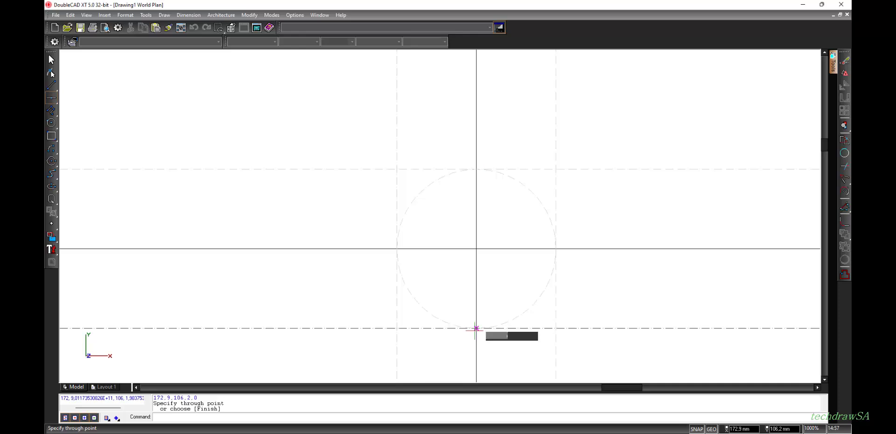
- Examine how far the construction lines extend beyond the ends of the horizontal and vertical lines
{"action": "scroll", "coordinate": [327, 264], "scroll_direction": "down", "scroll_amount": 5}
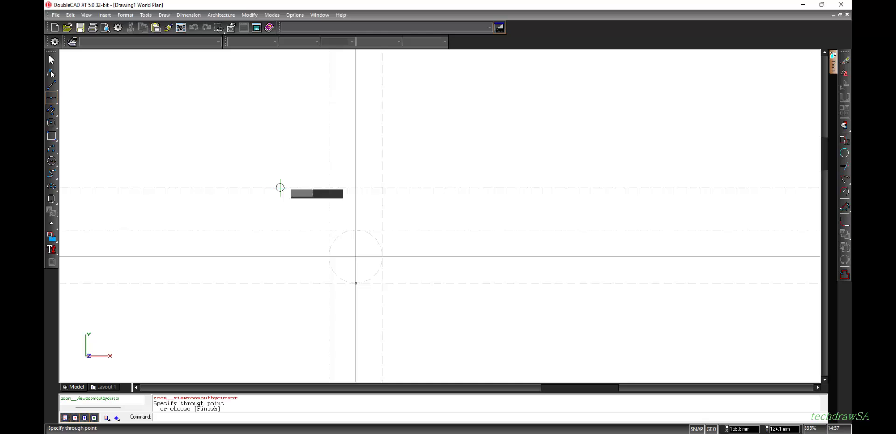
{"action": "scroll", "coordinate": [280, 187], "scroll_direction": "down", "scroll_amount": 1}
{"action": "scroll", "coordinate": [280, 187], "scroll_direction": "down", "scroll_amount": 9}
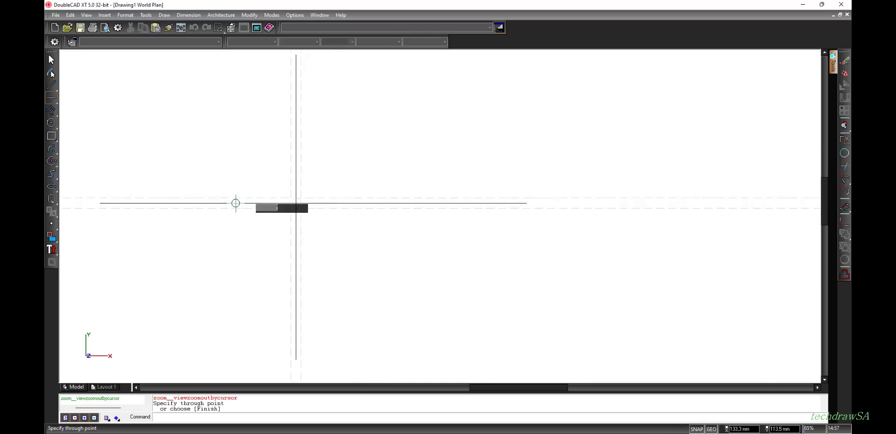
{"action": "scroll", "coordinate": [97, 198], "scroll_direction": "up", "scroll_amount": 3}
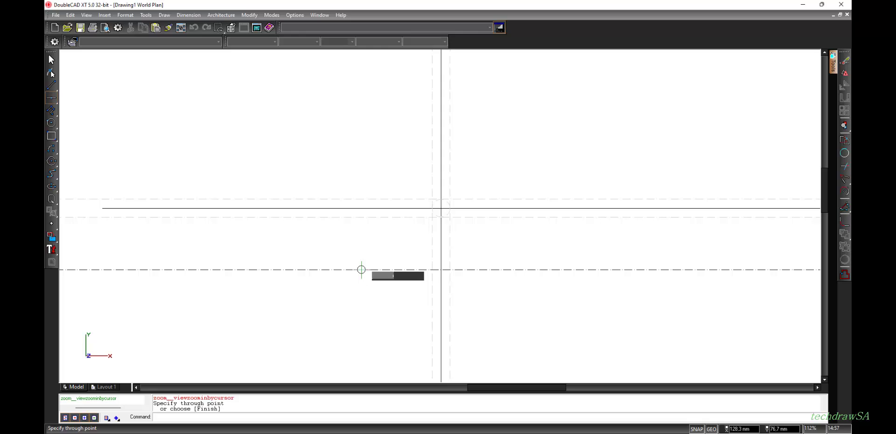
{"action": "scroll", "coordinate": [361, 269], "scroll_direction": "down", "scroll_amount": 12}
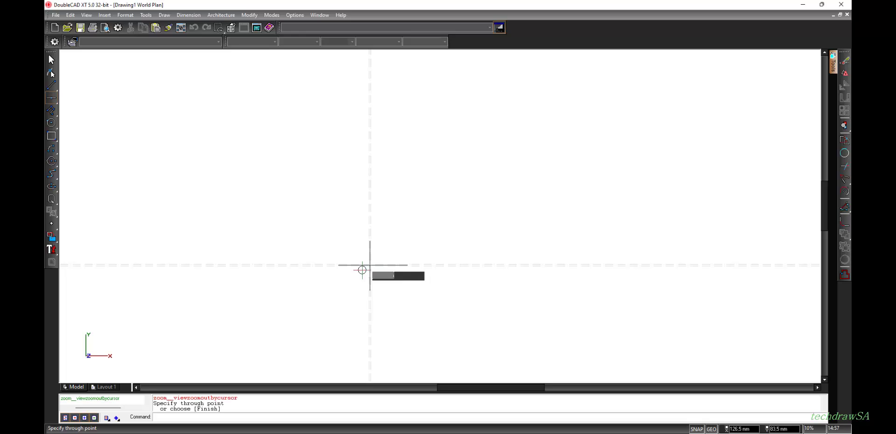
{"action": "scroll", "coordinate": [380, 270], "scroll_direction": "up", "scroll_amount": 4}
{"action": "scroll", "coordinate": [379, 271], "scroll_direction": "up", "scroll_amount": 7}
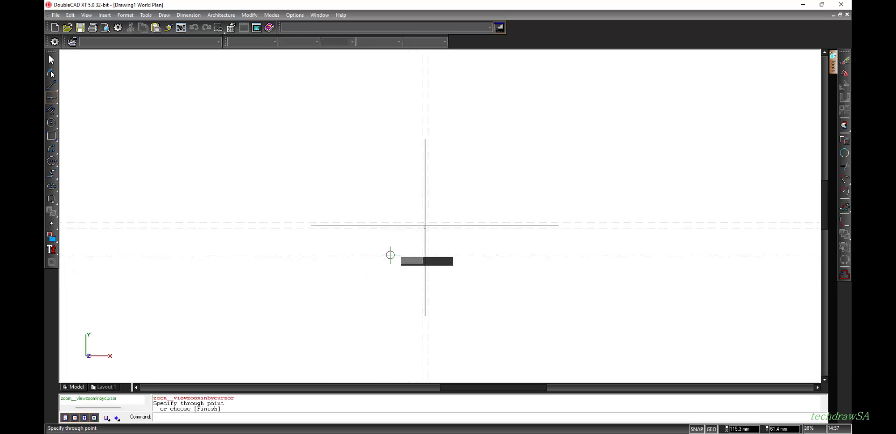
{"action": "scroll", "coordinate": [420, 234], "scroll_direction": "up", "scroll_amount": 1}
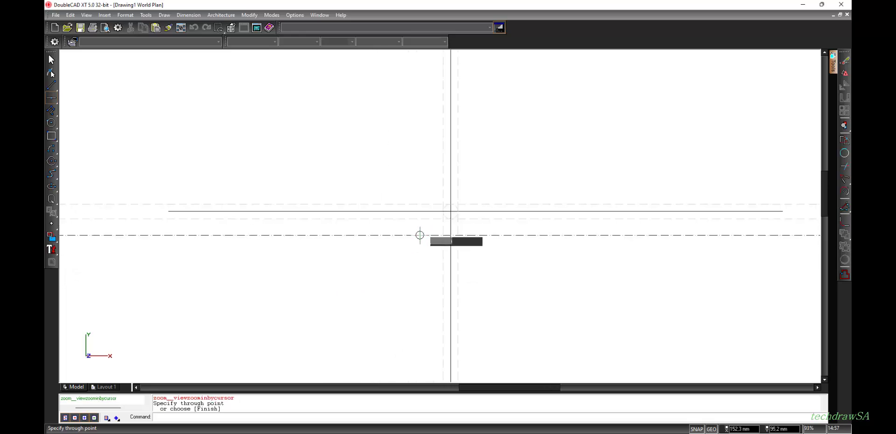
{"action": "scroll", "coordinate": [420, 235], "scroll_direction": "up", "scroll_amount": 2}
{"action": "scroll", "coordinate": [420, 235], "scroll_direction": "down", "scroll_amount": 1}
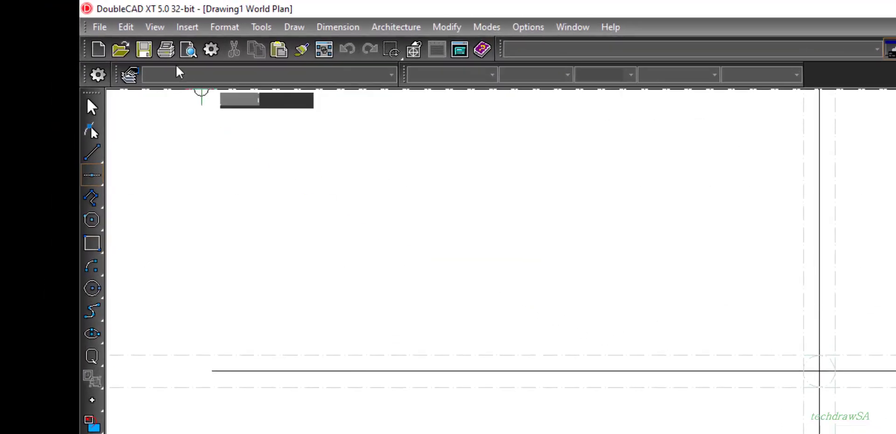
- Clear all objects from the drawing and undo the clearing
{"action": "left_click", "coordinate": [127, 28]}
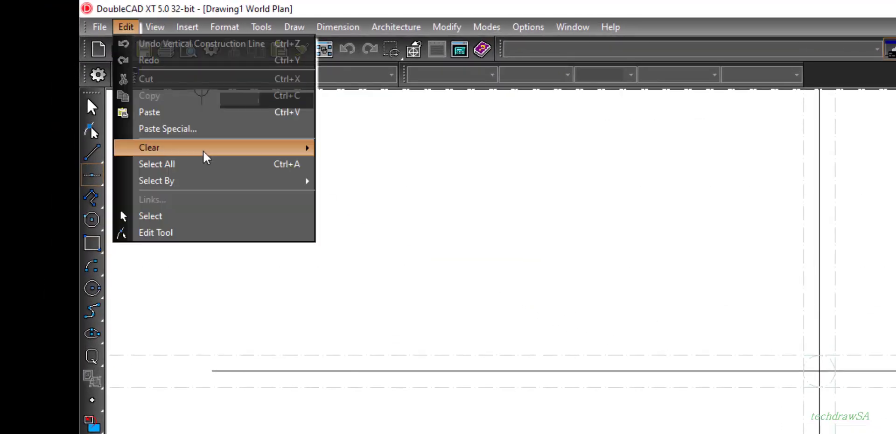
{"action": "mouse_move", "coordinate": [204, 151]}
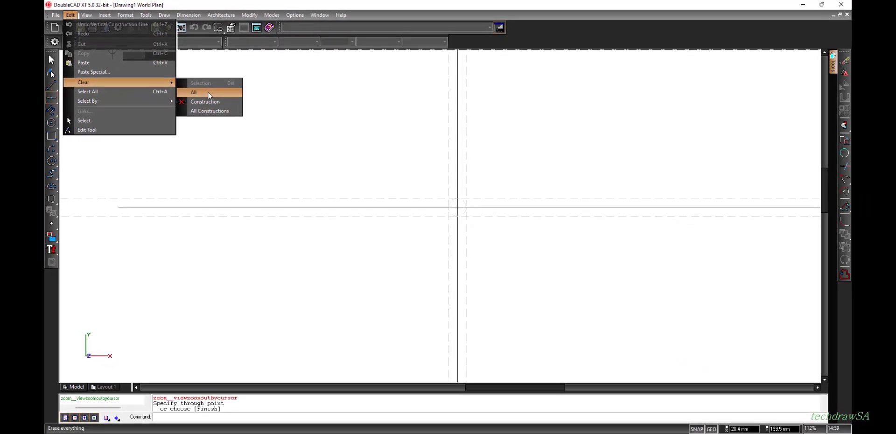
{"action": "left_click", "coordinate": [209, 93]}
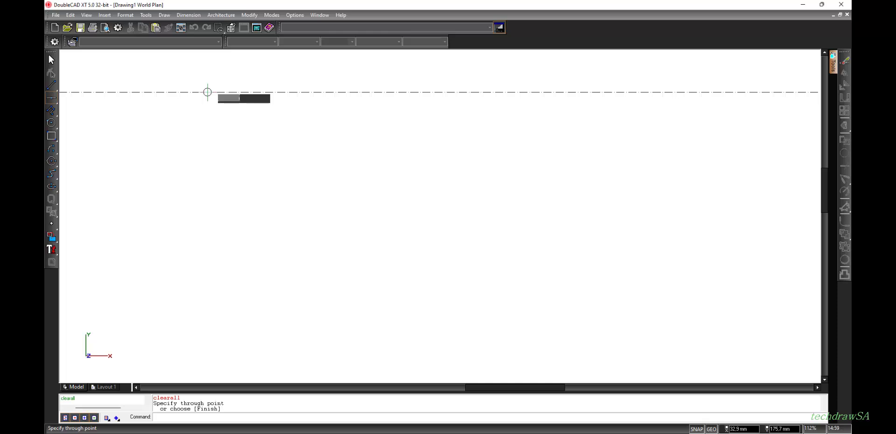
{"action": "scroll", "coordinate": [466, 105], "scroll_direction": "up", "scroll_amount": 5}
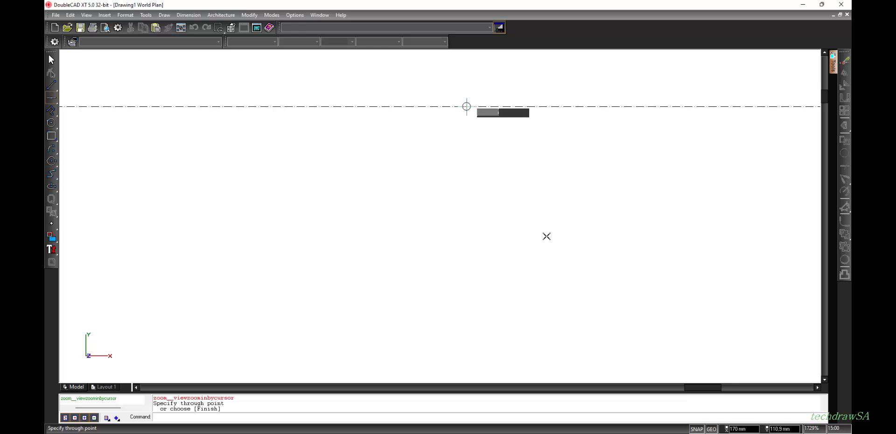
{"action": "left_click", "coordinate": [71, 17]}
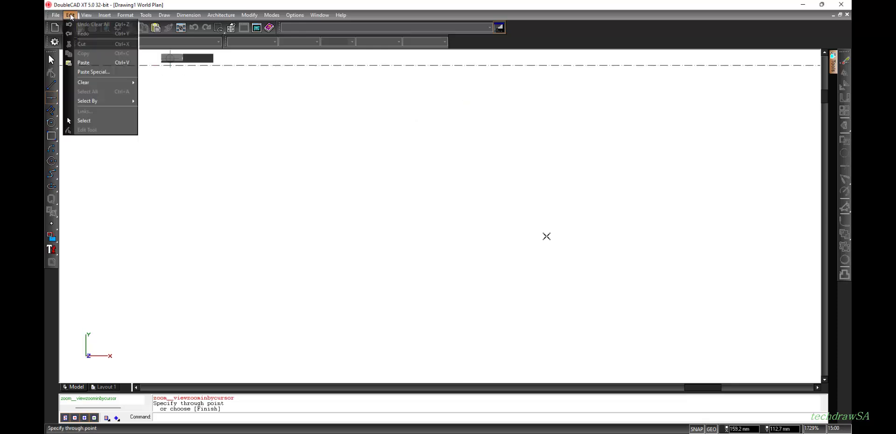
{"action": "left_click", "coordinate": [93, 23]}
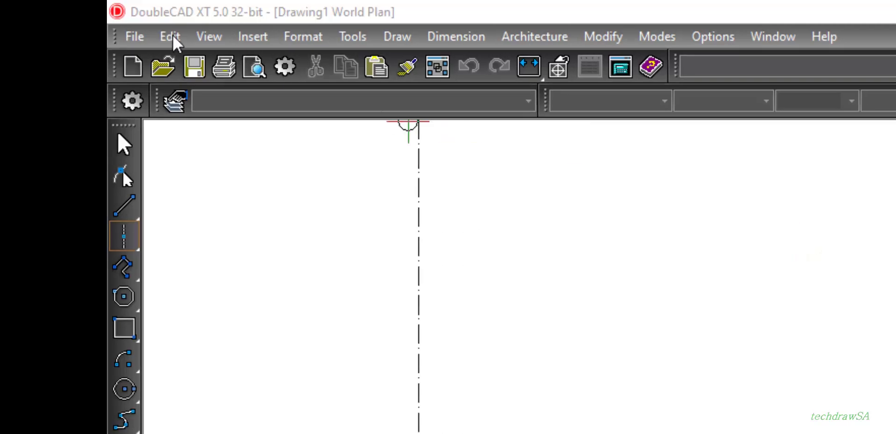
- Delete the construction lines above the horizontal line and left of the vertical line, and undo the last deletion
{"action": "left_click", "coordinate": [173, 37]}
{"action": "mouse_move", "coordinate": [220, 204]}
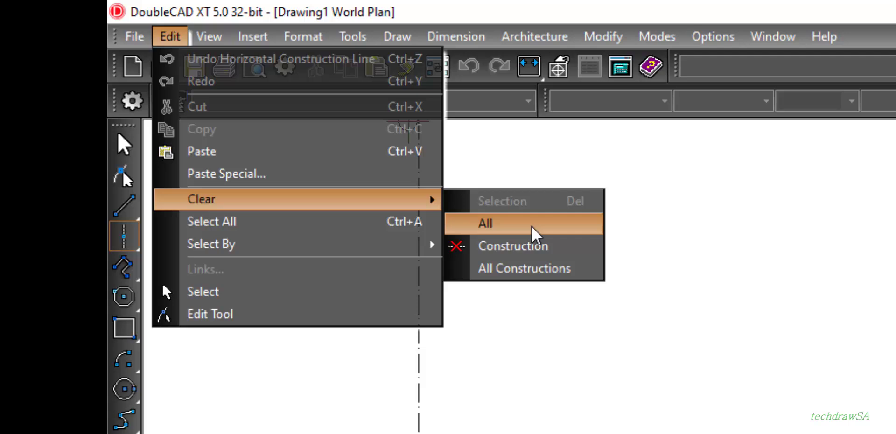
{"action": "left_click", "coordinate": [525, 252]}
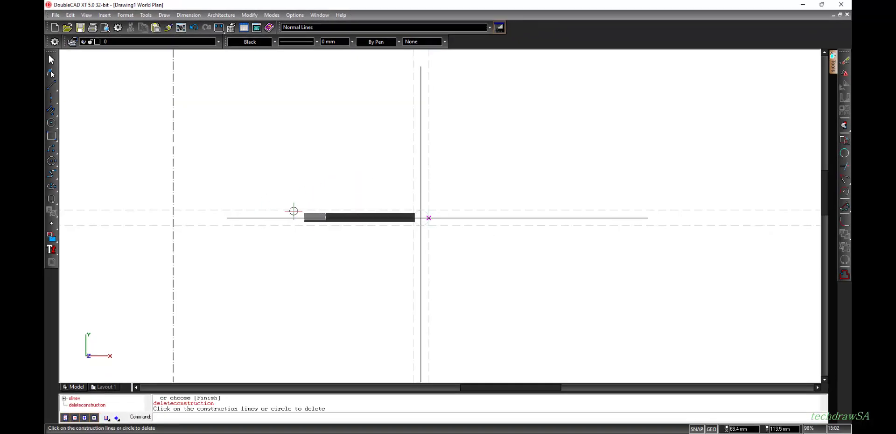
{"action": "left_click", "coordinate": [292, 210]}
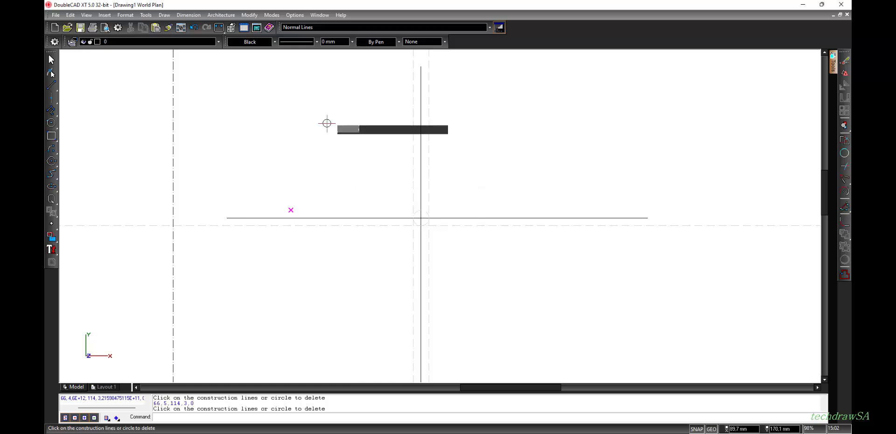
{"action": "left_click", "coordinate": [412, 129]}
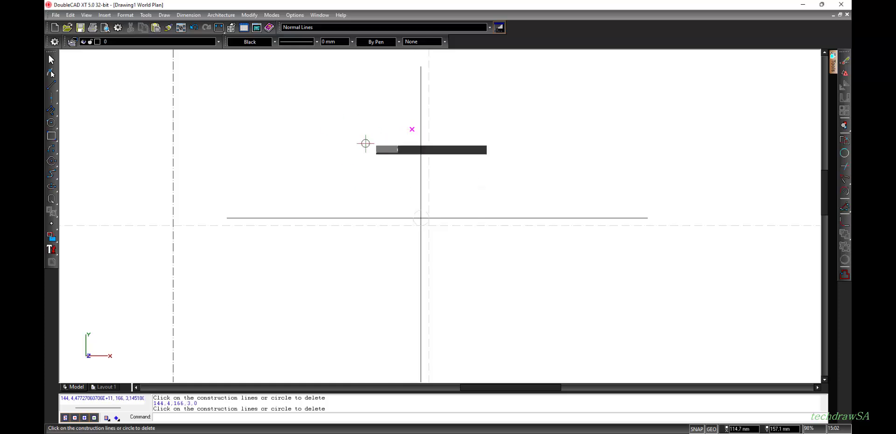
{"action": "key", "text": "ctrl+z"}
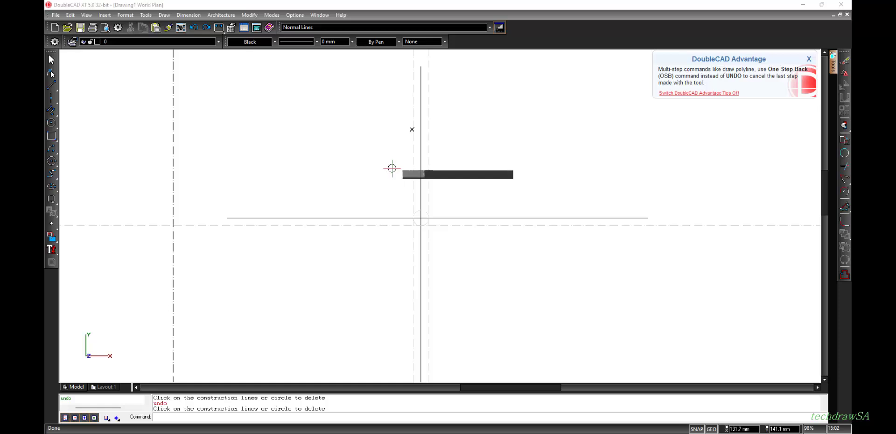
- Place a horizontal construction line through the upper intersection of the construction circle and the vertical line
{"action": "left_click", "coordinate": [50, 99]}
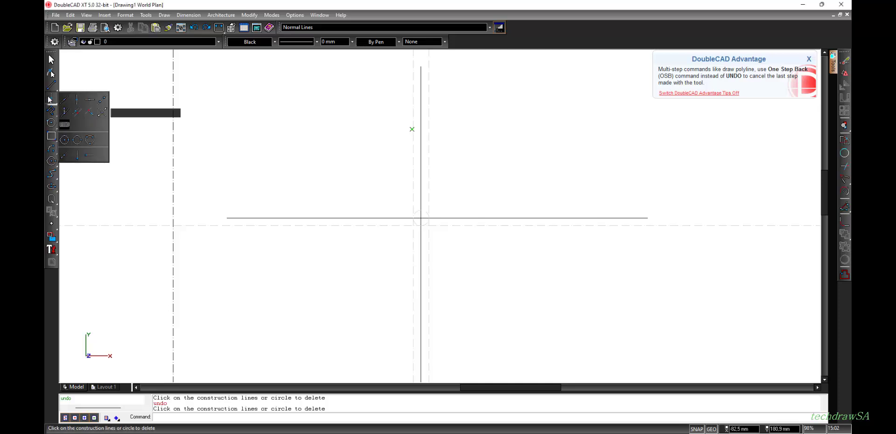
{"action": "left_click", "coordinate": [89, 100]}
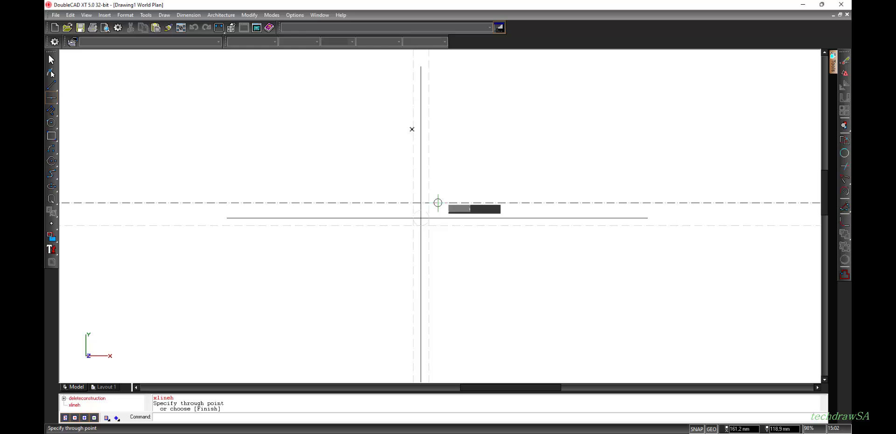
{"action": "scroll", "coordinate": [423, 210], "scroll_direction": "up", "scroll_amount": 5}
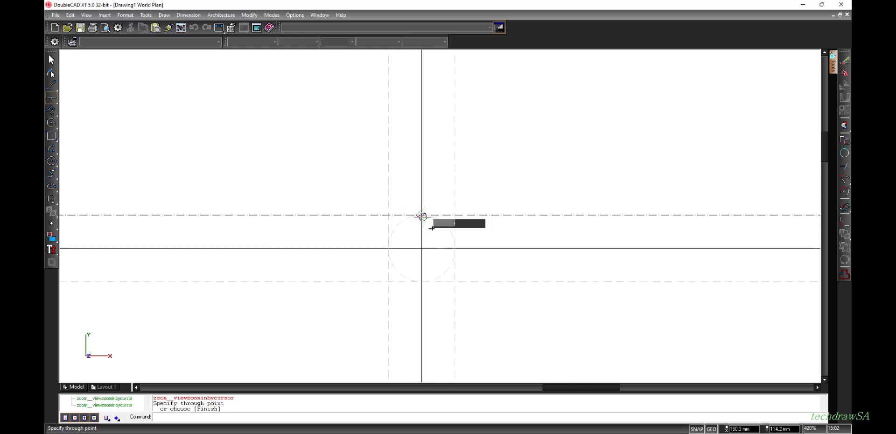
{"action": "left_click", "coordinate": [422, 216]}
{"action": "scroll", "coordinate": [244, 164], "scroll_direction": "down", "scroll_amount": 6}
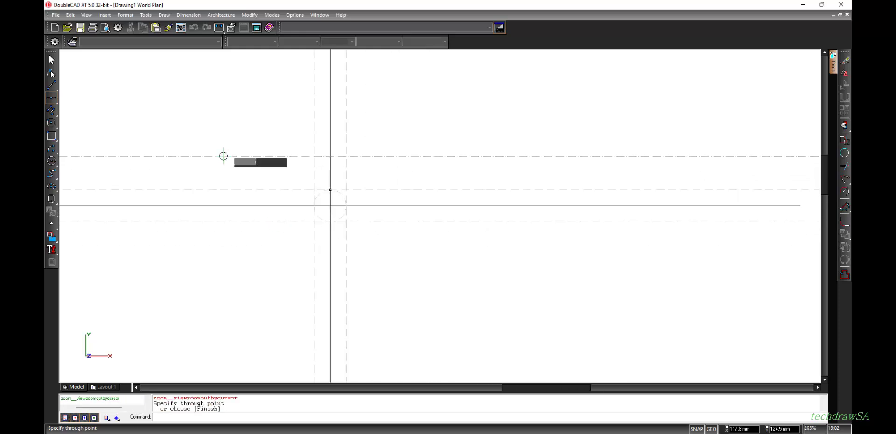
- Draw a line on the Constructions layer along the upper construction line, from the left vertical construction line to level with the horizontal line's right end
{"action": "scroll", "coordinate": [195, 90], "scroll_direction": "up", "scroll_amount": 1}
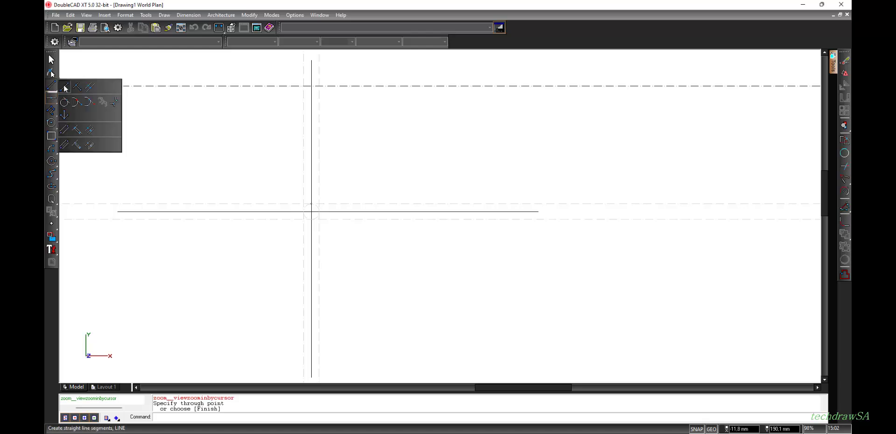
{"action": "left_click", "coordinate": [64, 87]}
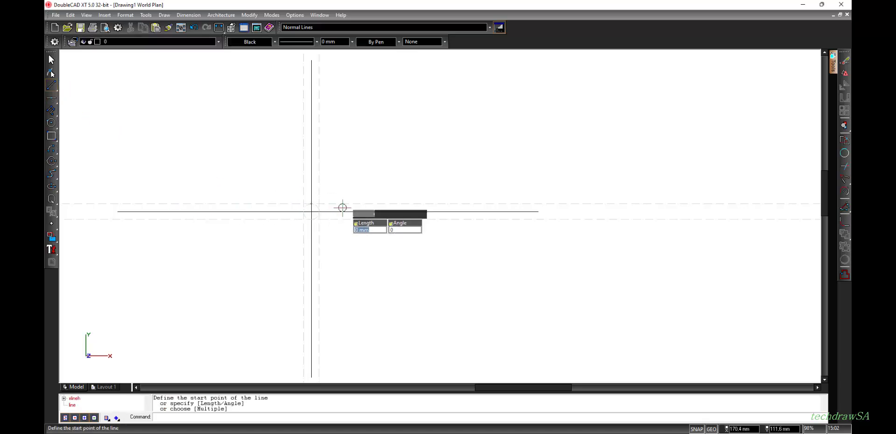
{"action": "scroll", "coordinate": [312, 215], "scroll_direction": "up", "scroll_amount": 2}
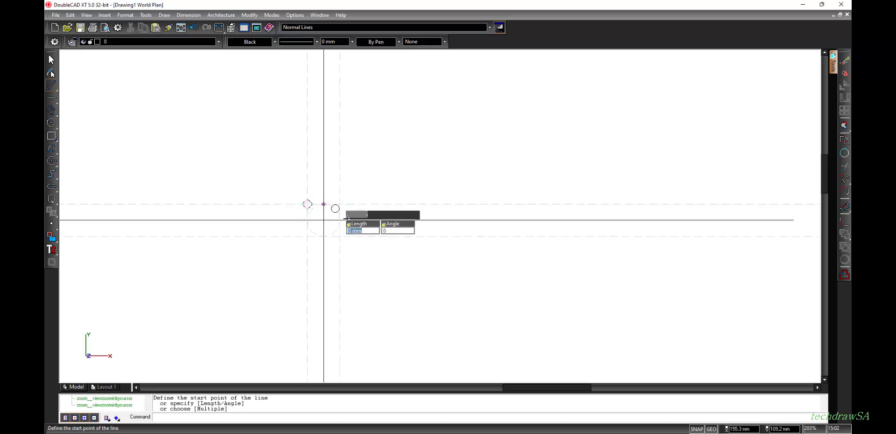
{"action": "scroll", "coordinate": [262, 223], "scroll_direction": "up", "scroll_amount": 1}
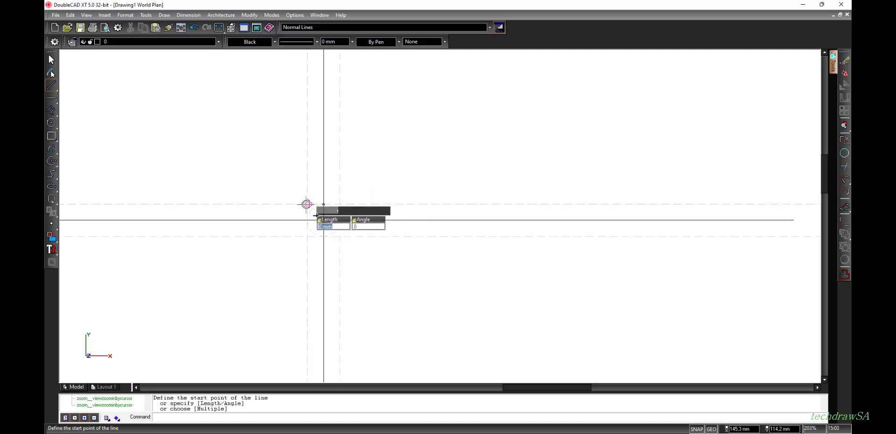
{"action": "left_click", "coordinate": [306, 204]}
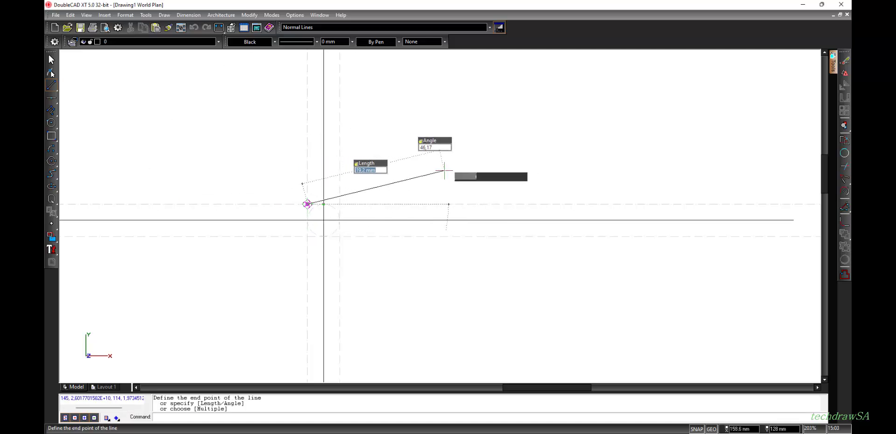
{"action": "left_click", "coordinate": [219, 42]}
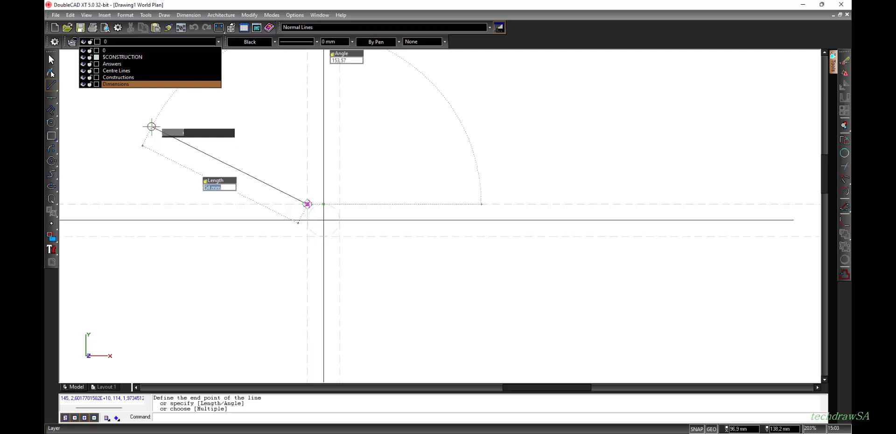
{"action": "left_click", "coordinate": [118, 78]}
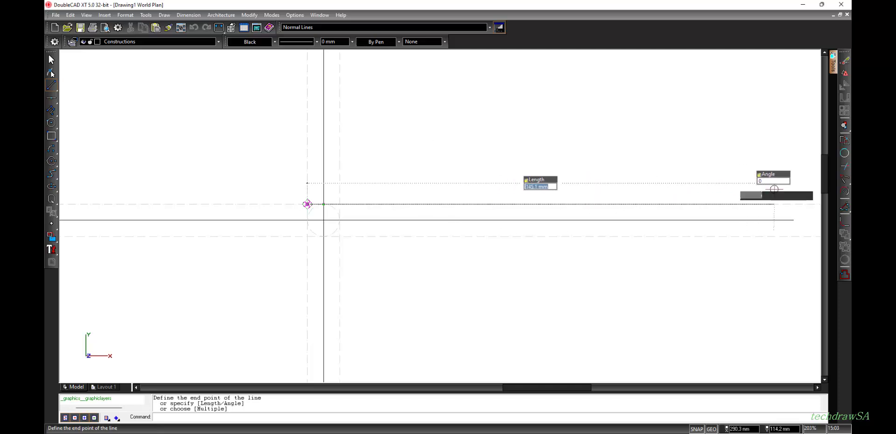
{"action": "left_click", "coordinate": [794, 220]}
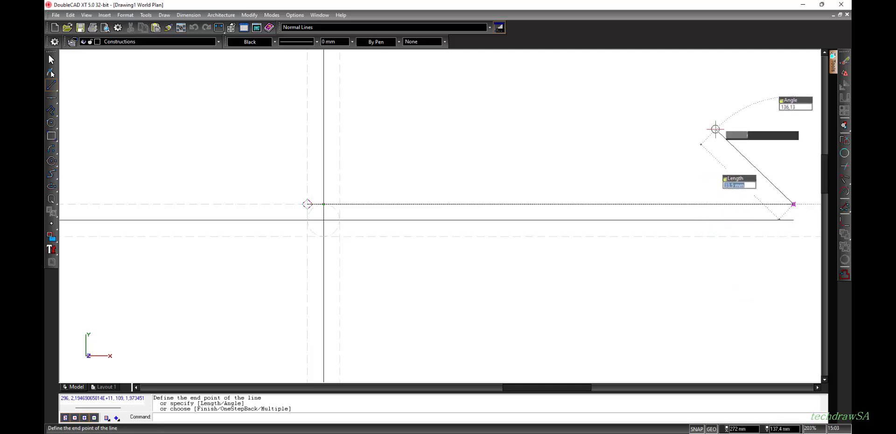
{"action": "key", "text": "Escape"}
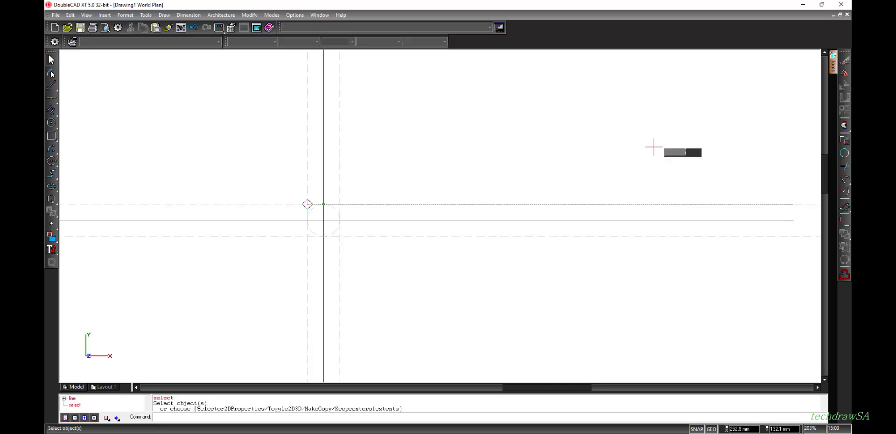
{"action": "scroll", "coordinate": [252, 192], "scroll_direction": "down", "scroll_amount": 5}
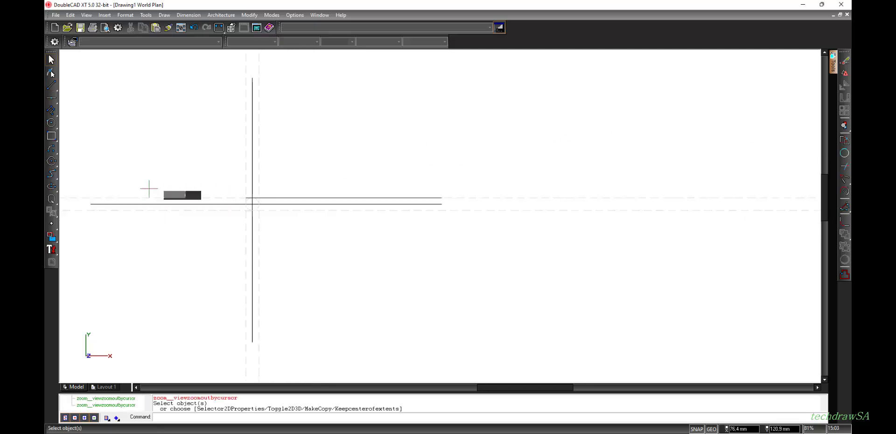
- Display the Modify toolbar and dock it vertically beside the existing modify tools
{"action": "scroll", "coordinate": [97, 197], "scroll_direction": "up", "scroll_amount": 5}
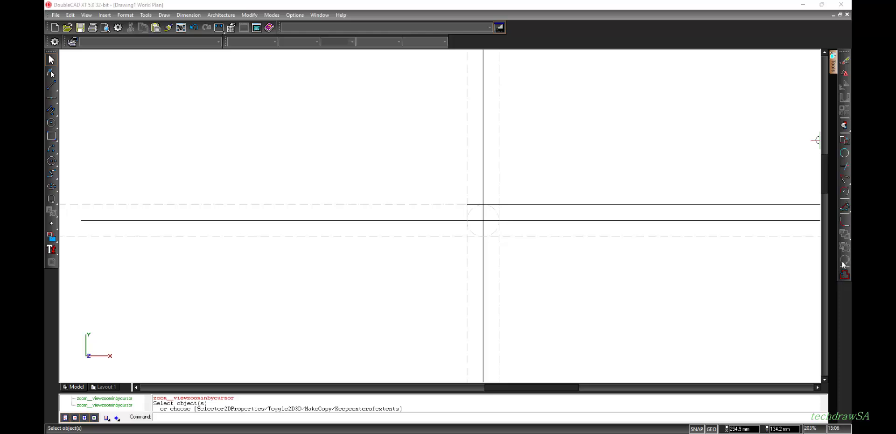
{"action": "double_click", "coordinate": [534, 33]}
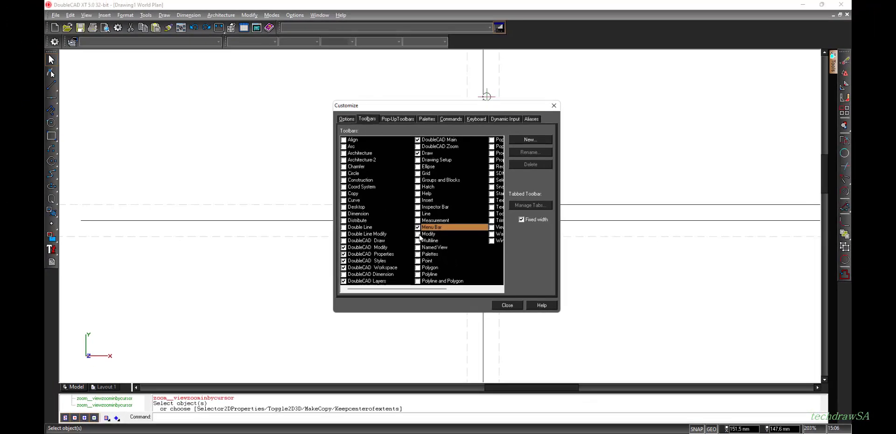
{"action": "left_click", "coordinate": [418, 234]}
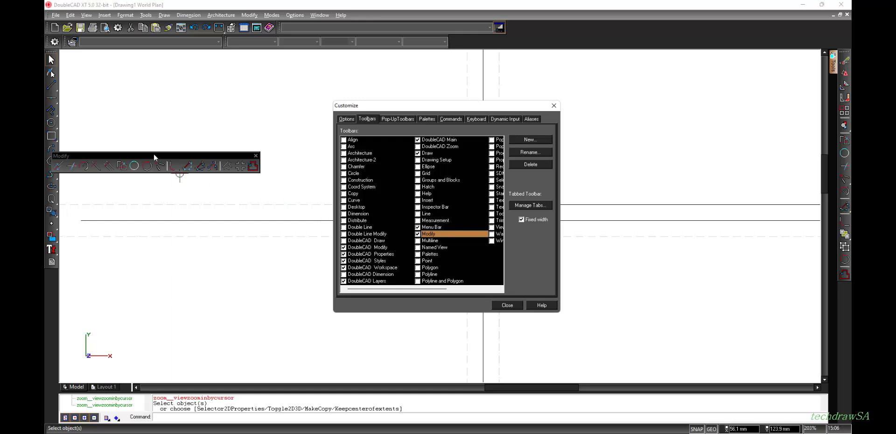
{"action": "left_click_drag", "start_coordinate": [154, 157], "coordinate": [841, 155]}
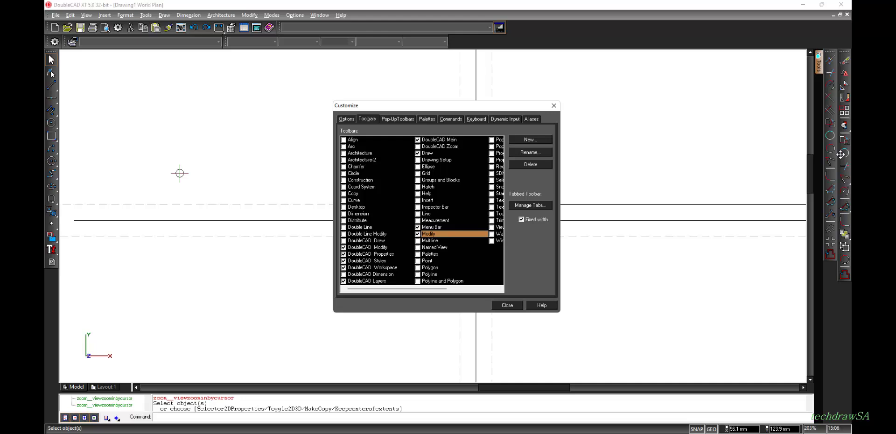
{"action": "left_click_drag", "start_coordinate": [841, 154], "coordinate": [834, 93]}
{"action": "left_click", "coordinate": [508, 306]}
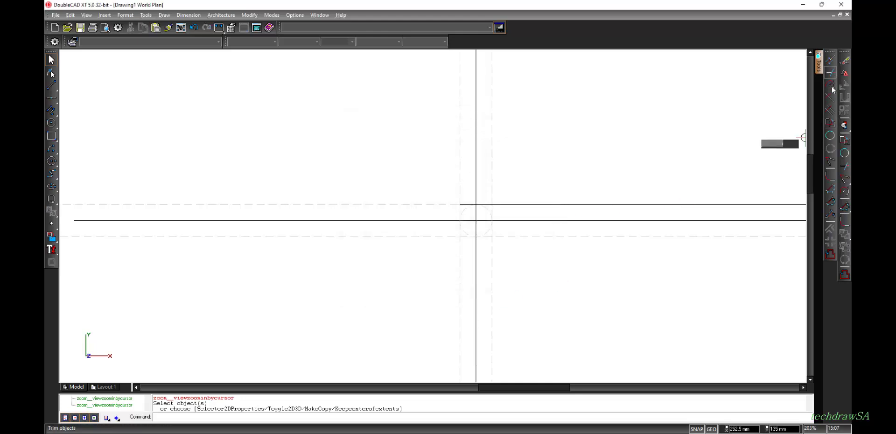
- Lengthen the new upper line's left end until it is level with the left end of the original horizontal line
{"action": "left_click", "coordinate": [832, 61]}
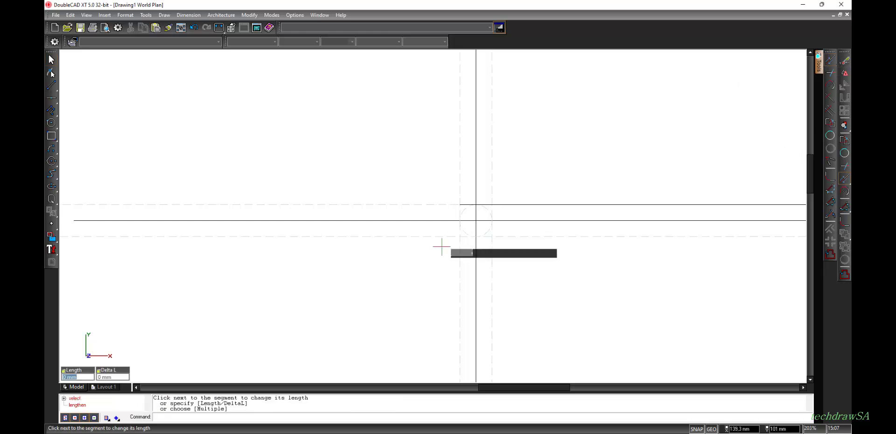
{"action": "left_click", "coordinate": [465, 204]}
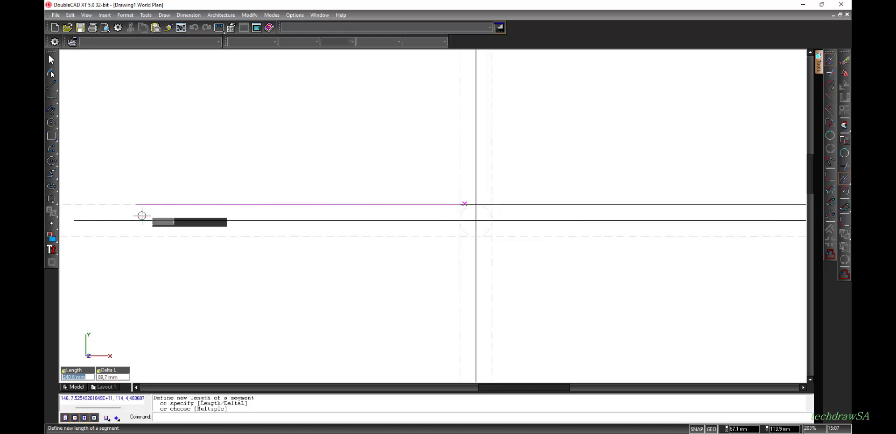
{"action": "left_click", "coordinate": [75, 219]}
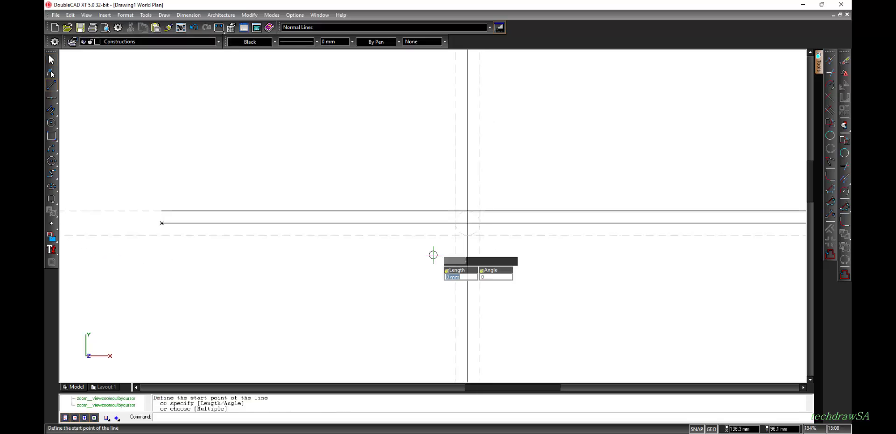
{"action": "scroll", "coordinate": [433, 255], "scroll_direction": "down", "scroll_amount": 2}
{"action": "scroll", "coordinate": [433, 255], "scroll_direction": "up", "scroll_amount": 2}
{"action": "scroll", "coordinate": [433, 255], "scroll_direction": "up", "scroll_amount": 1}
{"action": "scroll", "coordinate": [433, 255], "scroll_direction": "down", "scroll_amount": 2}
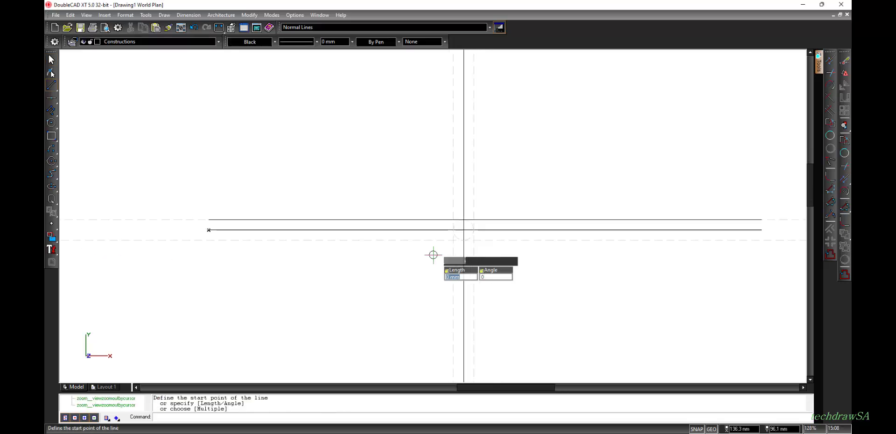
{"action": "scroll", "coordinate": [433, 255], "scroll_direction": "up", "scroll_amount": 3}
{"action": "scroll", "coordinate": [433, 255], "scroll_direction": "down", "scroll_amount": 1}
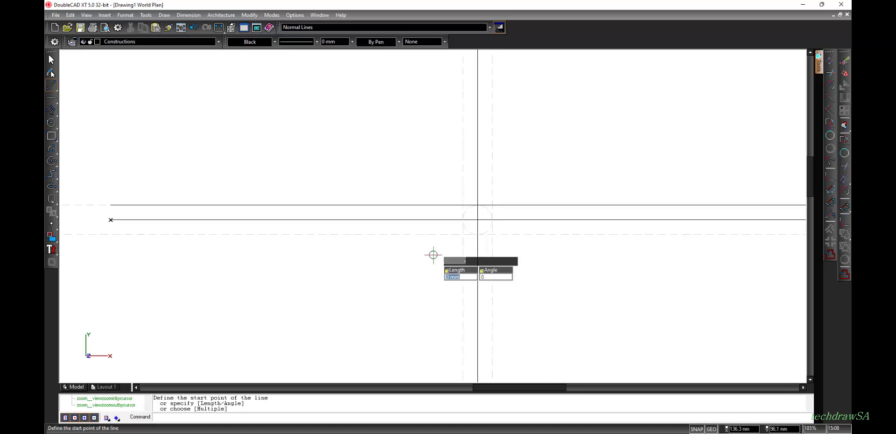
{"action": "scroll", "coordinate": [433, 255], "scroll_direction": "down", "scroll_amount": 2}
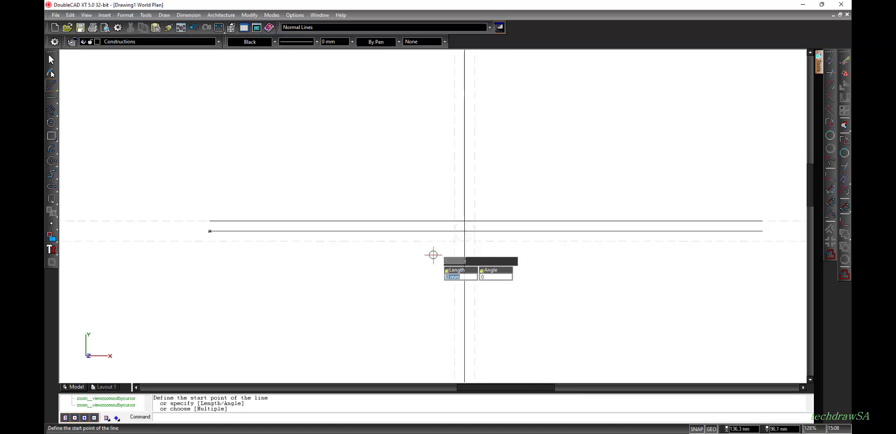
{"action": "scroll", "coordinate": [433, 254], "scroll_direction": "up", "scroll_amount": 2}
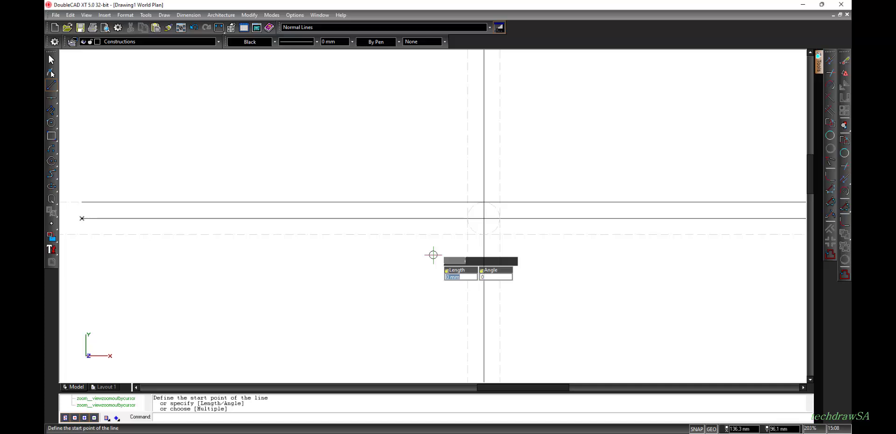
{"action": "scroll", "coordinate": [433, 255], "scroll_direction": "down", "scroll_amount": 1}
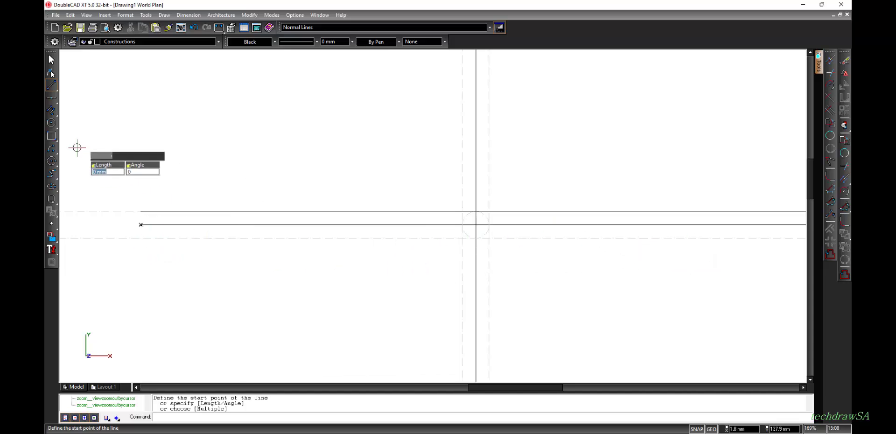
- Place a vertical construction line through the left end of the original horizontal line
{"action": "left_click", "coordinate": [53, 99]}
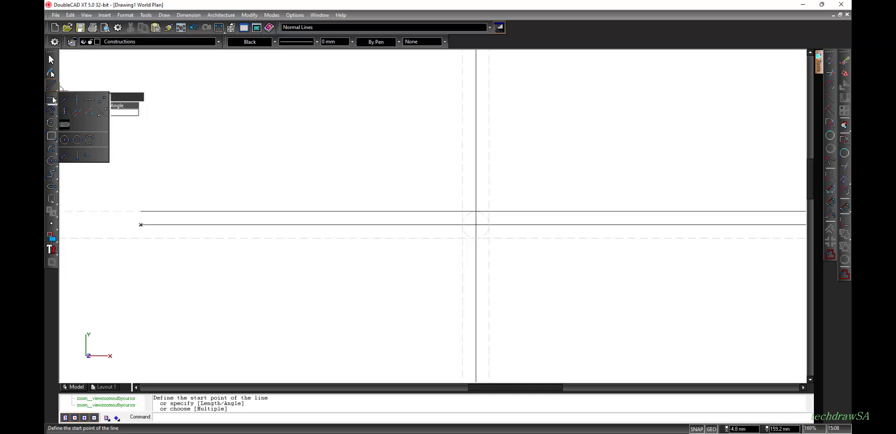
{"action": "left_click", "coordinate": [78, 99]}
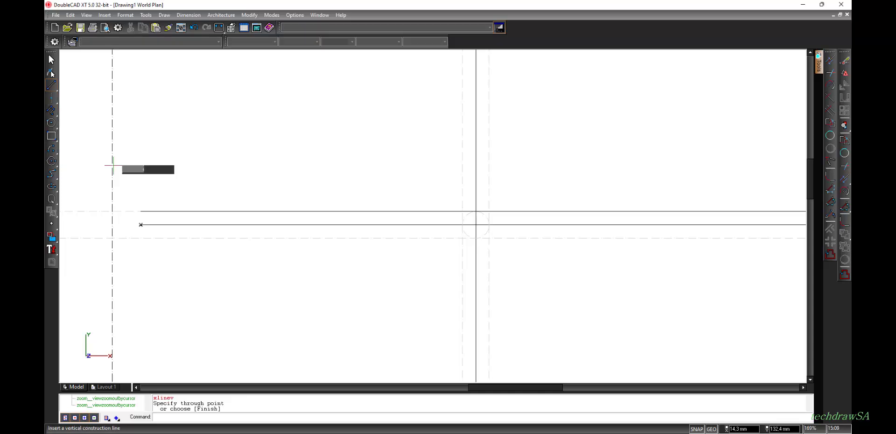
{"action": "left_click", "coordinate": [139, 224]}
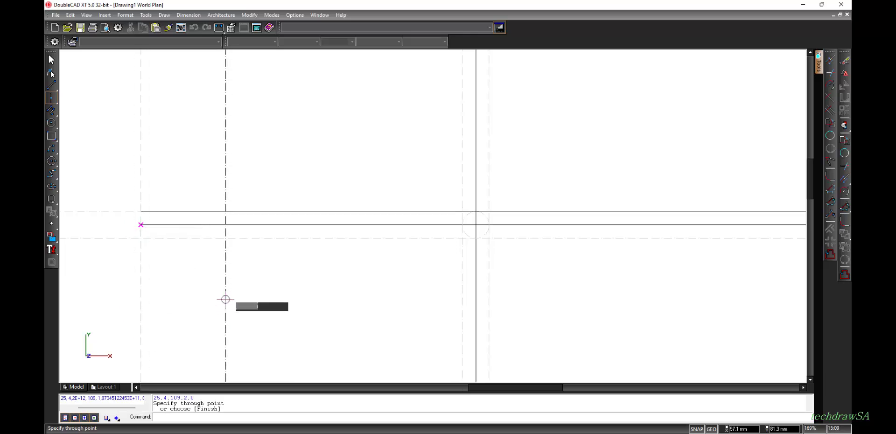
{"action": "right_click", "coordinate": [227, 303]}
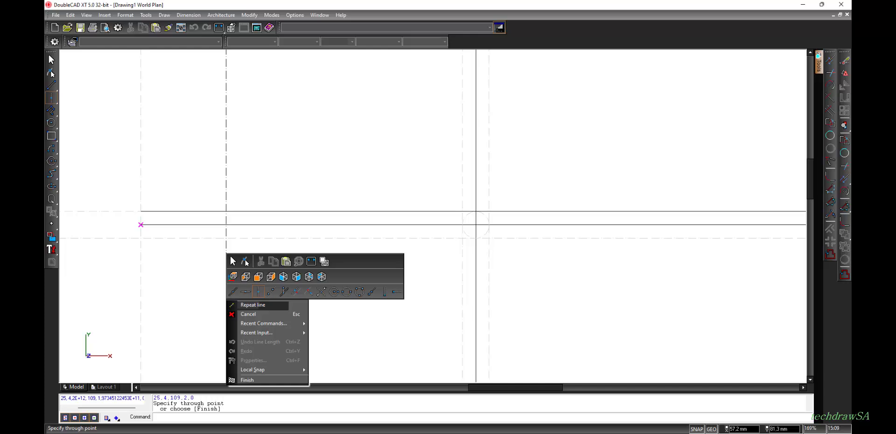
{"action": "left_click", "coordinate": [195, 288]}
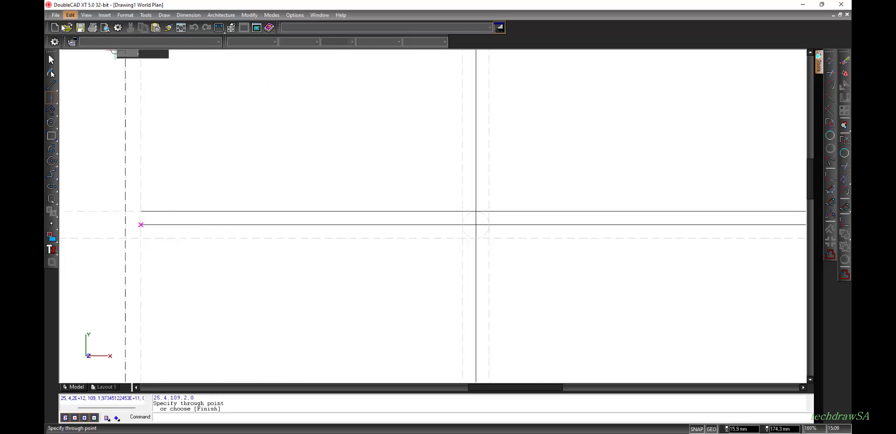
- Draw a line on layer 0 along the lower horizontal construction line, from the left vertical construction line to level with the original horizontal line's right end
{"action": "left_click", "coordinate": [54, 87]}
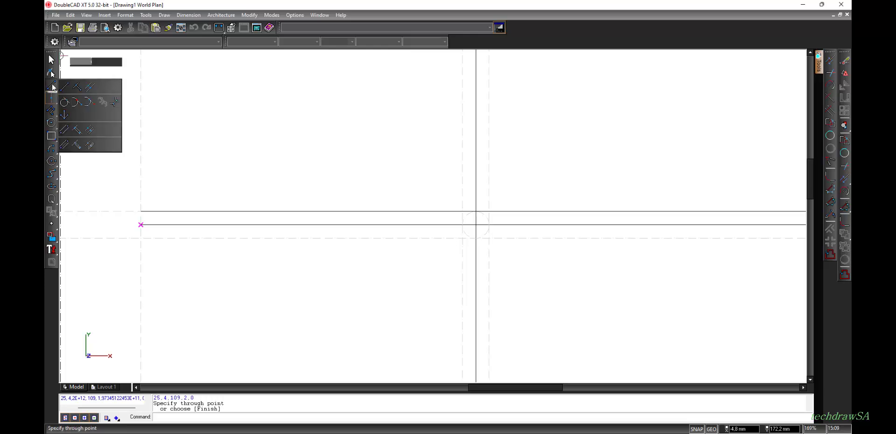
{"action": "left_click", "coordinate": [65, 88]}
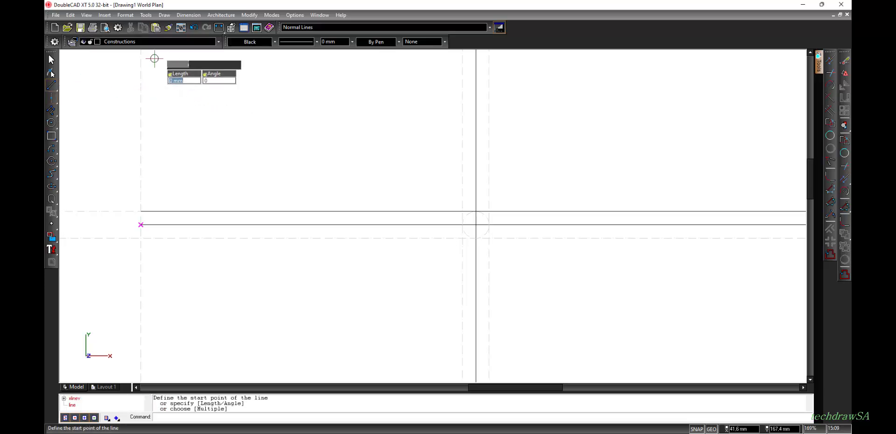
{"action": "left_click", "coordinate": [217, 42]}
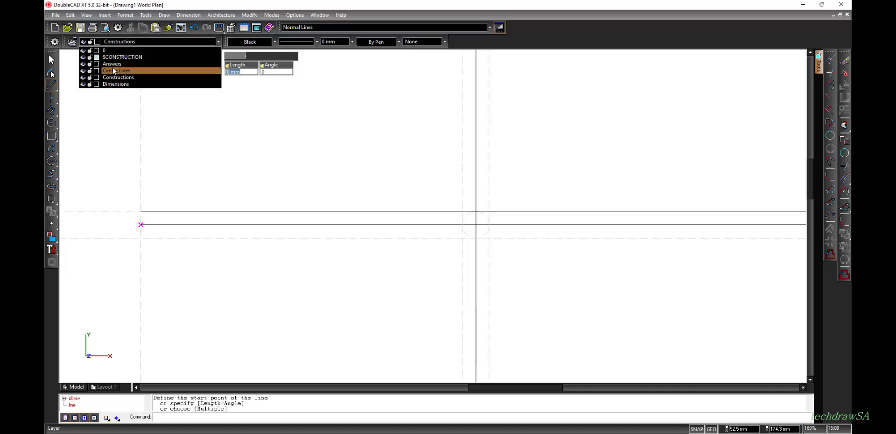
{"action": "left_click", "coordinate": [134, 52]}
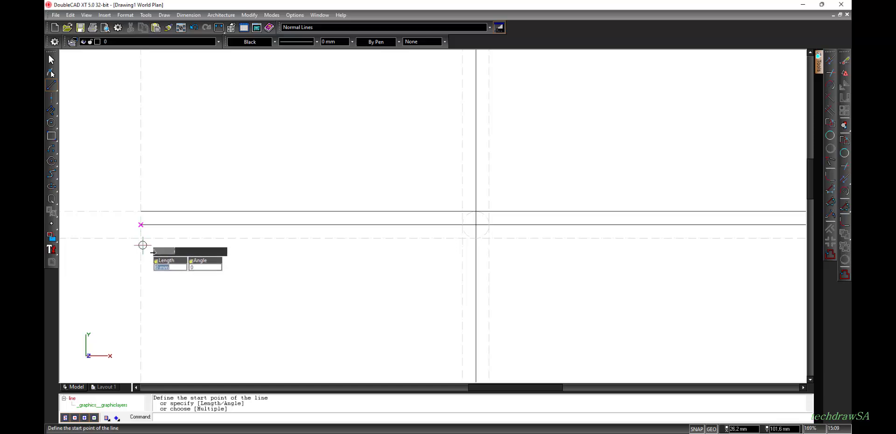
{"action": "scroll", "coordinate": [140, 239], "scroll_direction": "up", "scroll_amount": 2}
{"action": "scroll", "coordinate": [140, 238], "scroll_direction": "up", "scroll_amount": 2}
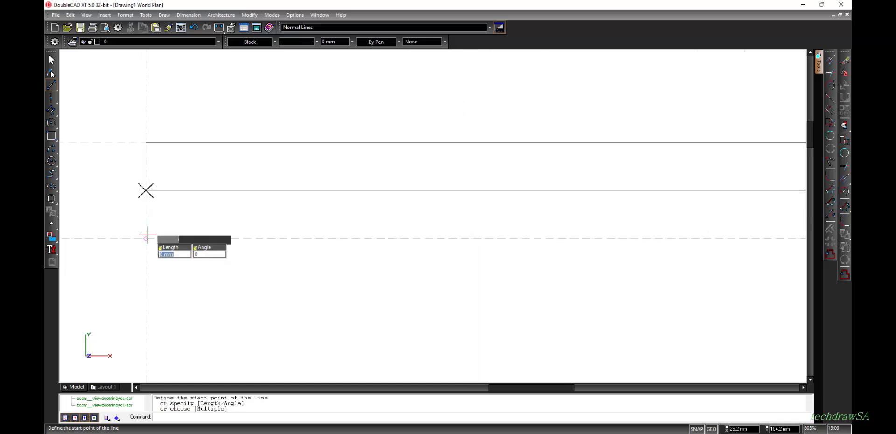
{"action": "left_click", "coordinate": [146, 238]}
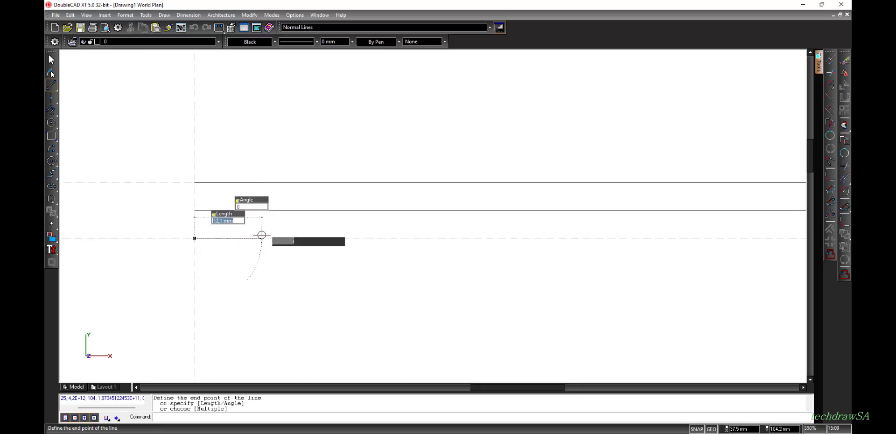
{"action": "scroll", "coordinate": [261, 235], "scroll_direction": "down", "scroll_amount": 6}
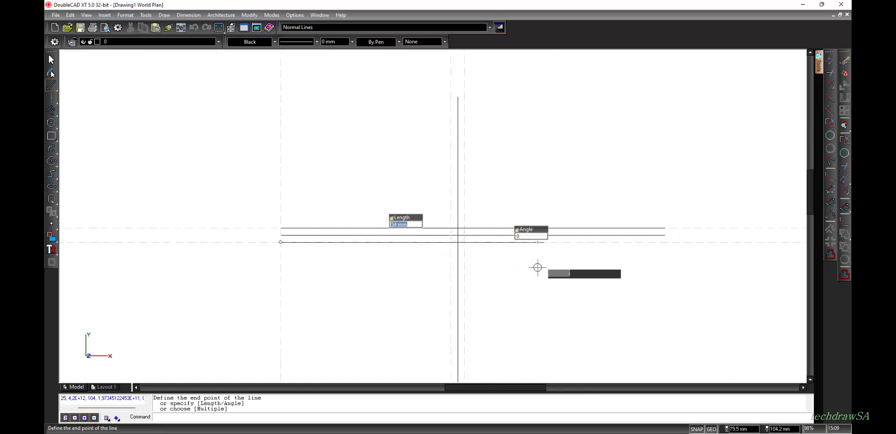
{"action": "left_click", "coordinate": [664, 242]}
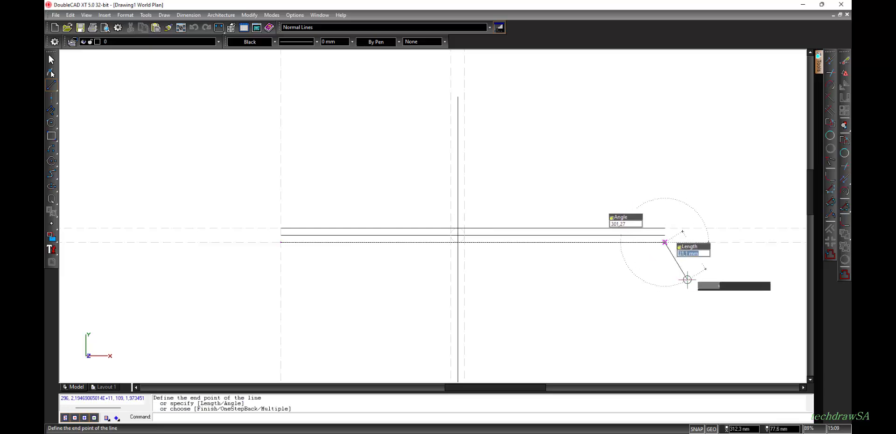
{"action": "key", "text": "Escape"}
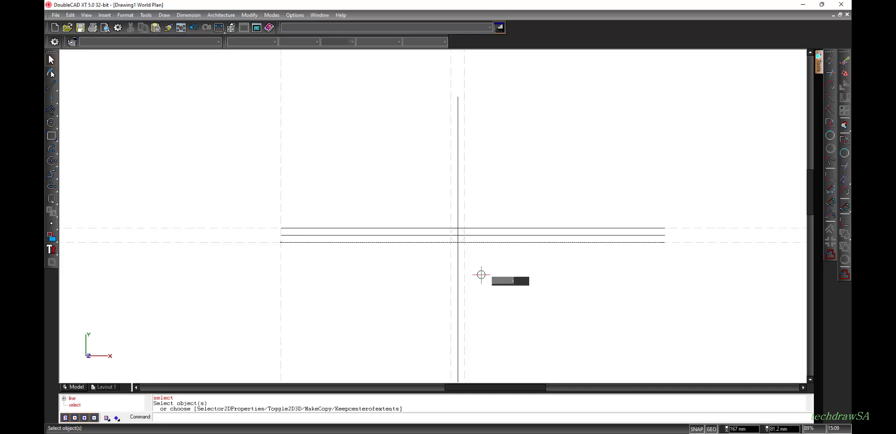
- Move the new lower horizontal line from layer 0 to the Constructions layer
{"action": "scroll", "coordinate": [415, 258], "scroll_direction": "up", "scroll_amount": 1}
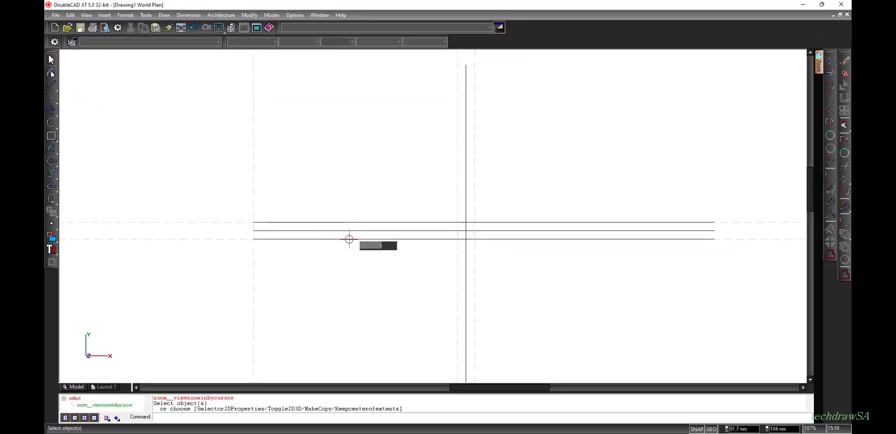
{"action": "left_click", "coordinate": [351, 239]}
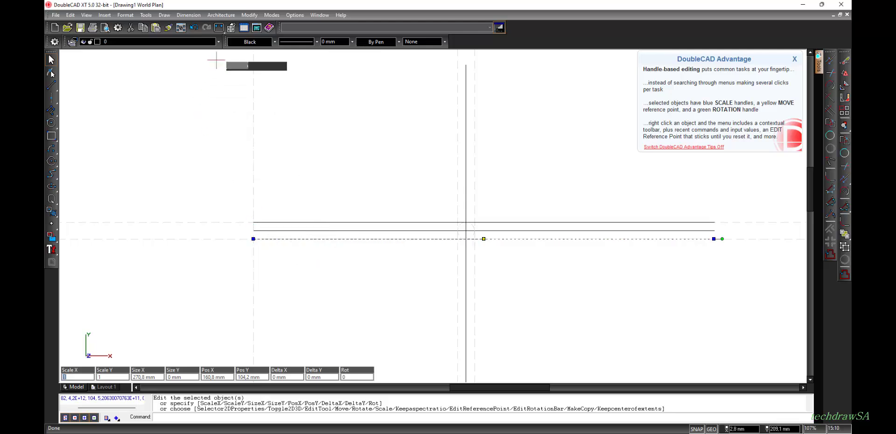
{"action": "left_click", "coordinate": [218, 42]}
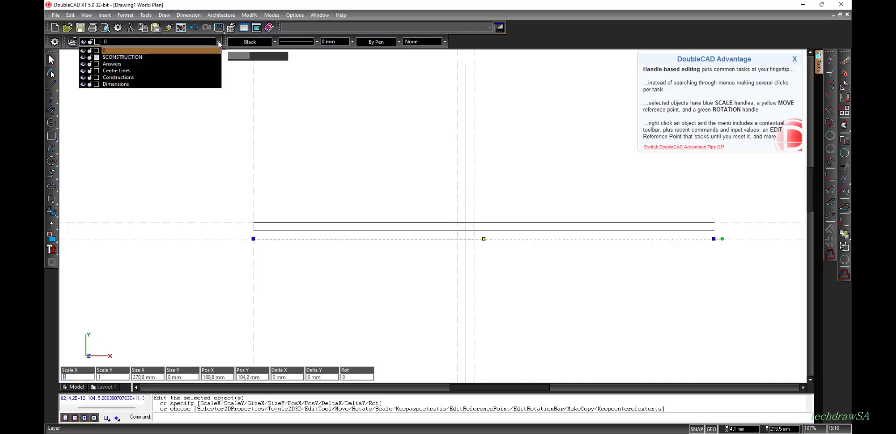
{"action": "left_click", "coordinate": [119, 79]}
{"action": "left_click", "coordinate": [341, 130]}
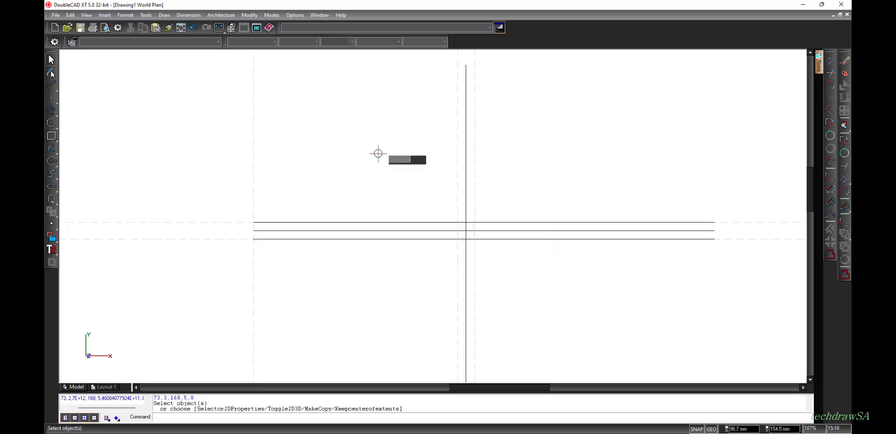
- Place a horizontal construction line through the upper end of the original vertical line
{"action": "left_click", "coordinate": [52, 102]}
{"action": "left_click", "coordinate": [87, 101]}
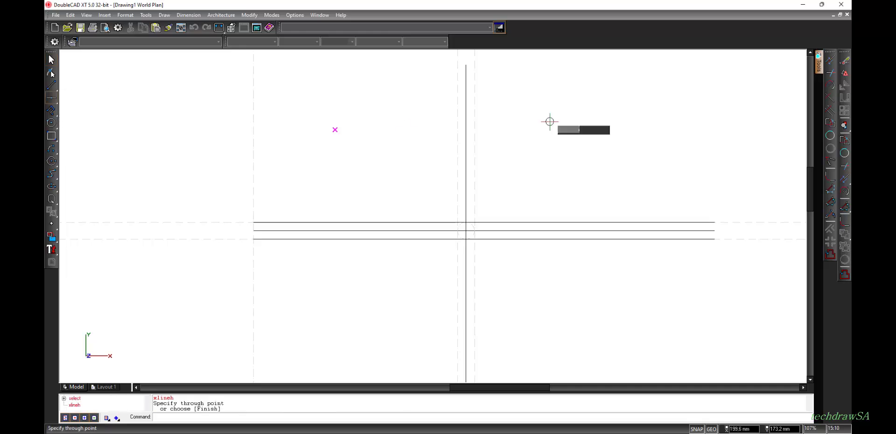
{"action": "left_click", "coordinate": [466, 64]}
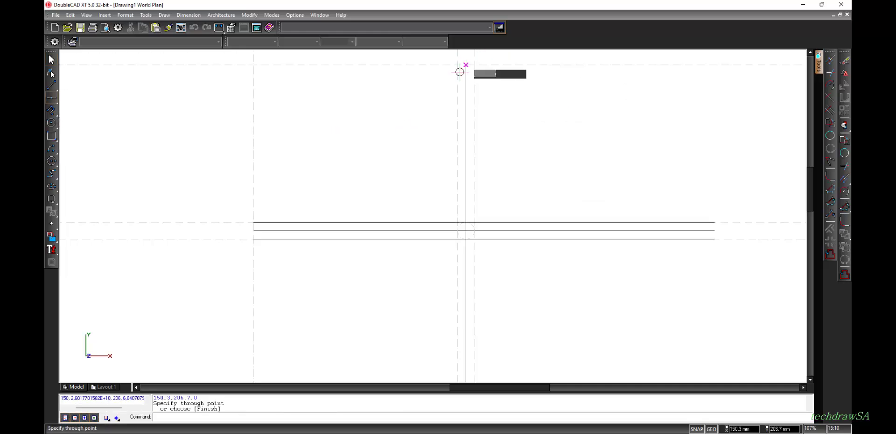
{"action": "right_click", "coordinate": [351, 142]}
{"action": "left_click", "coordinate": [390, 117]}
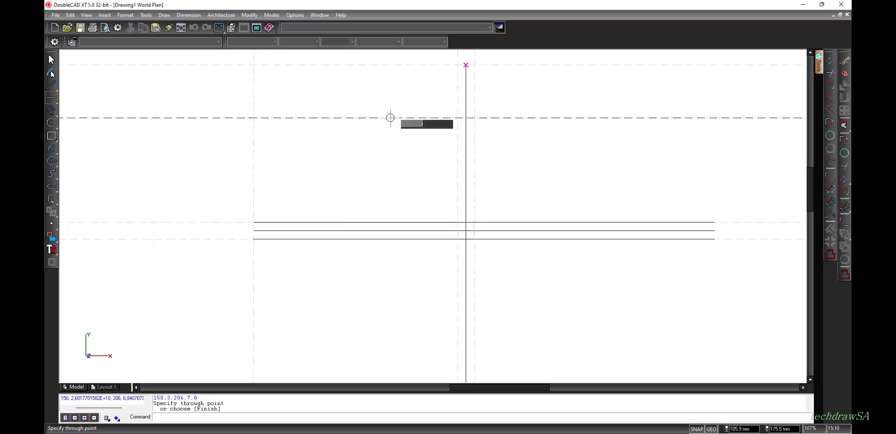
- Draw a line on the Constructions layer down the construction line left of the original vertical line, matching that line's upper and lower ends
{"action": "left_click", "coordinate": [52, 85]}
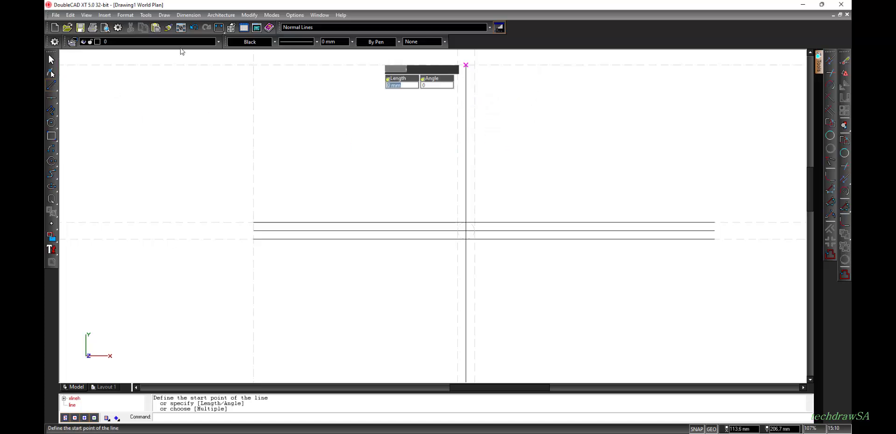
{"action": "left_click", "coordinate": [217, 42]}
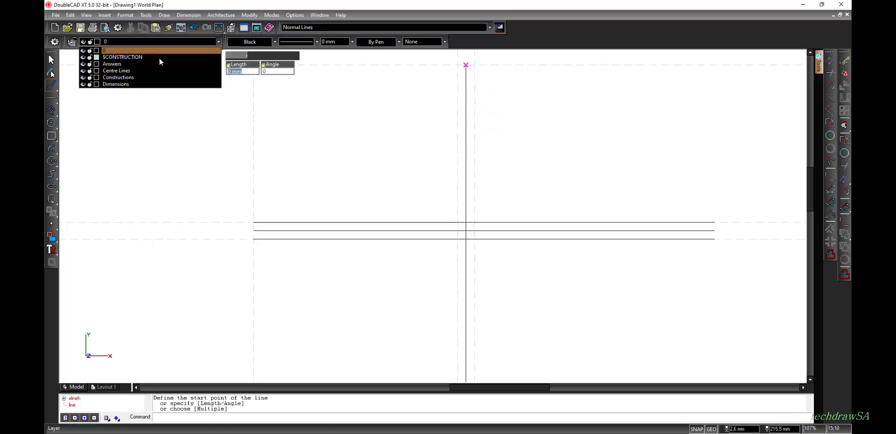
{"action": "left_click", "coordinate": [121, 78]}
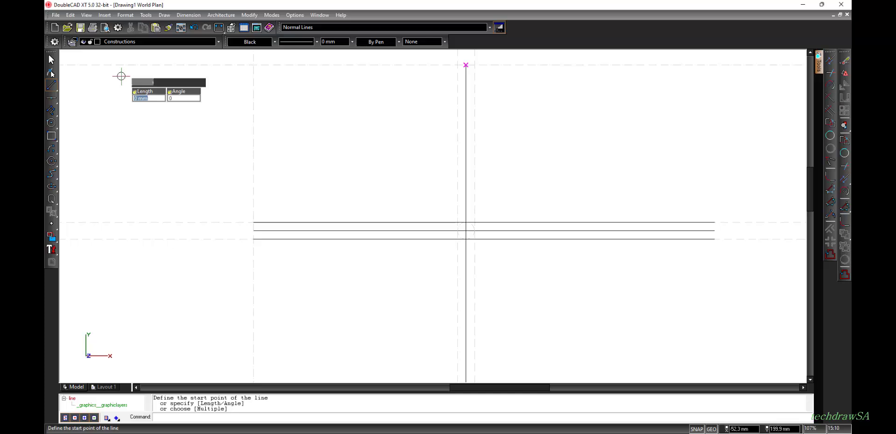
{"action": "left_click", "coordinate": [456, 64]}
{"action": "scroll", "coordinate": [455, 65], "scroll_direction": "up", "scroll_amount": 3}
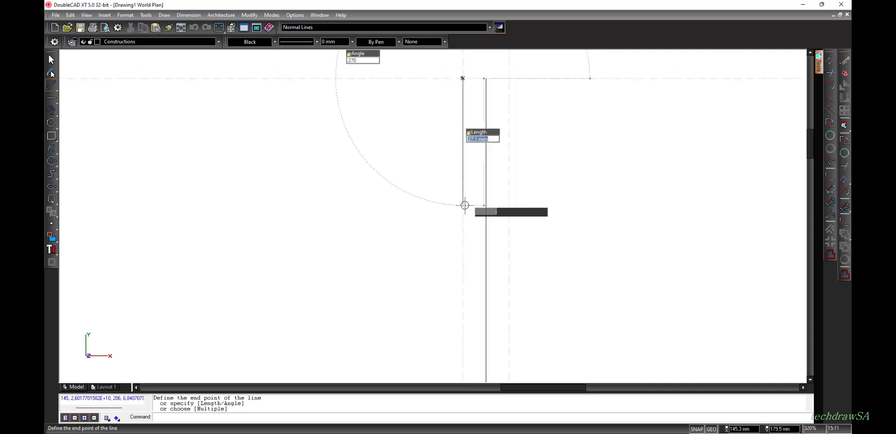
{"action": "scroll", "coordinate": [466, 210], "scroll_direction": "down", "scroll_amount": 2}
{"action": "scroll", "coordinate": [460, 368], "scroll_direction": "down", "scroll_amount": 6}
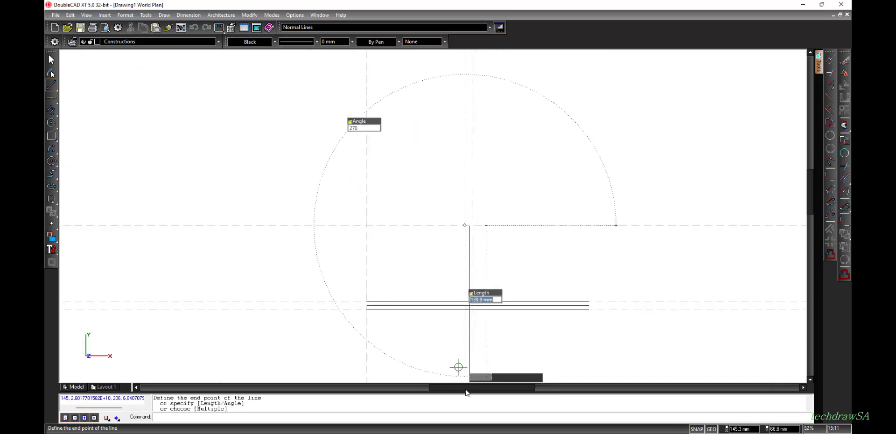
{"action": "scroll", "coordinate": [464, 371], "scroll_direction": "up", "scroll_amount": 5}
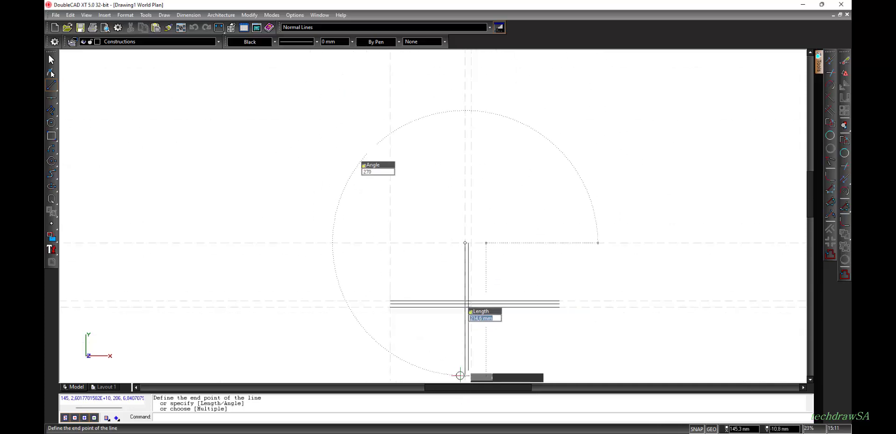
{"action": "left_click", "coordinate": [470, 366]}
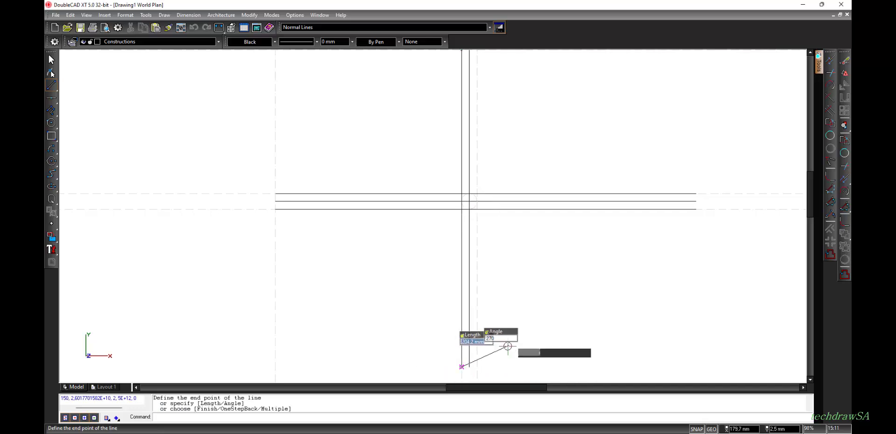
{"action": "key", "text": "Escape"}
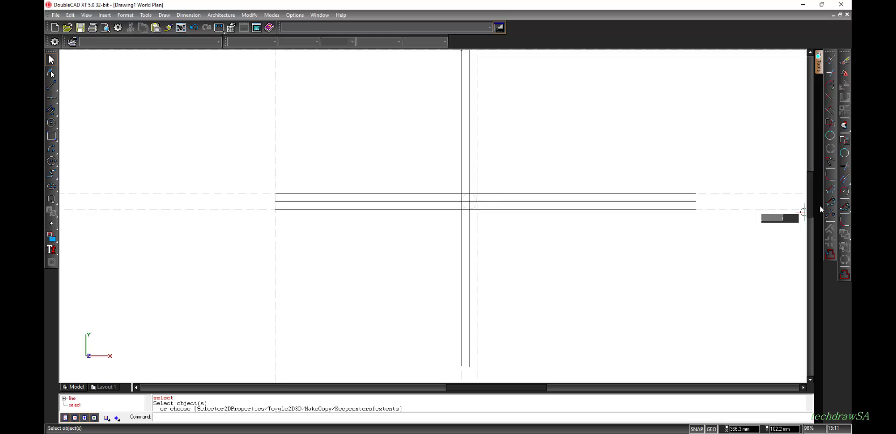
- Draw a matching line on the Constructions layer down the construction line right of the original vertical line, ending level with its lower end
{"action": "mouse_move", "coordinate": [810, 203]}
{"action": "left_mouse_down"}
{"action": "mouse_move", "coordinate": [813, 167]}
{"action": "mouse_move", "coordinate": [817, 192]}
{"action": "left_mouse_up"}
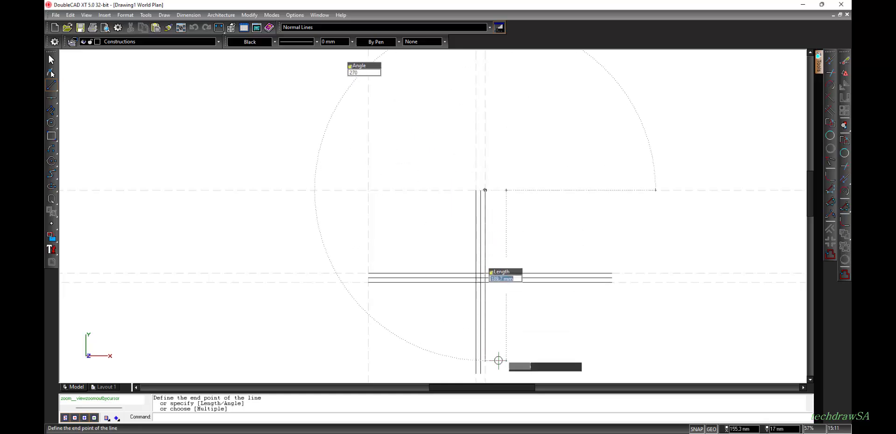
{"action": "left_click", "coordinate": [483, 373]}
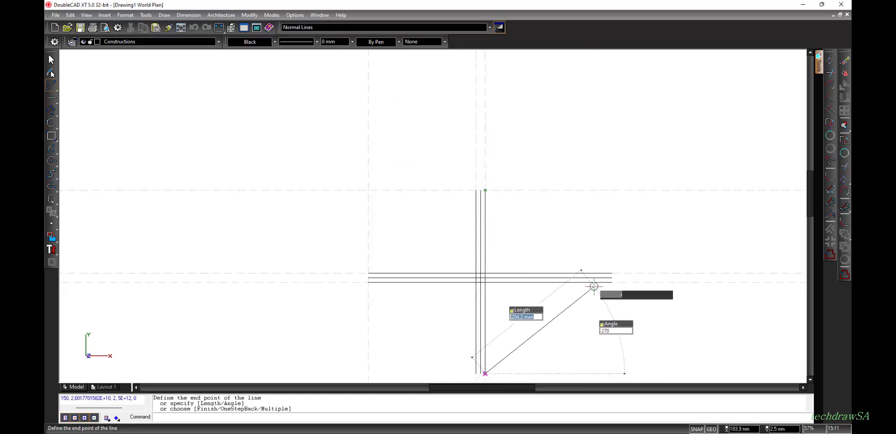
{"action": "key", "text": "Escape"}
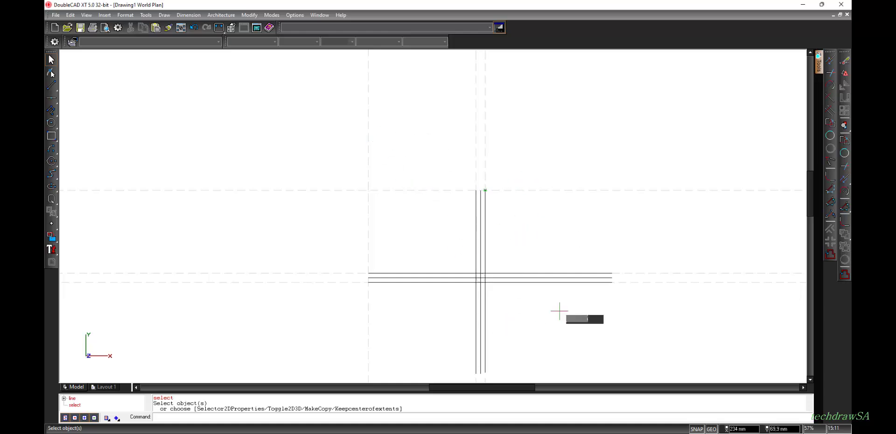
- Fit the drawing in view with Zoom Extents, including once more after zooming far out
{"action": "scroll", "coordinate": [500, 295], "scroll_direction": "up", "scroll_amount": 2}
{"action": "scroll", "coordinate": [501, 295], "scroll_direction": "up", "scroll_amount": 4}
{"action": "scroll", "coordinate": [502, 295], "scroll_direction": "down", "scroll_amount": 5}
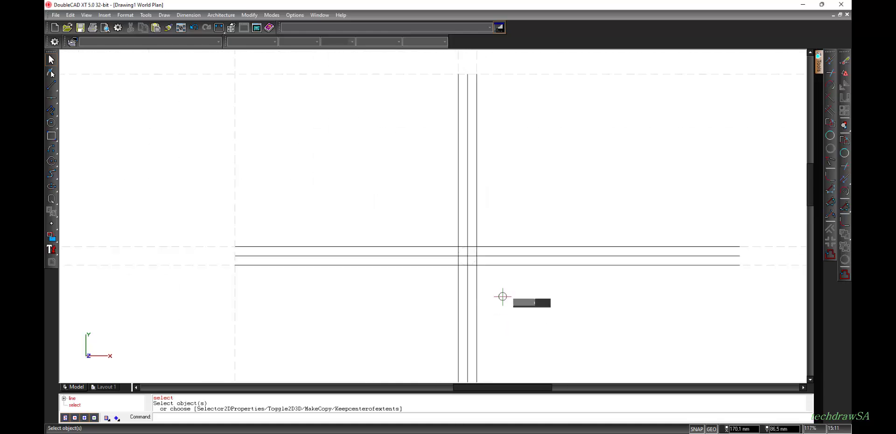
{"action": "scroll", "coordinate": [503, 297], "scroll_direction": "down", "scroll_amount": 2}
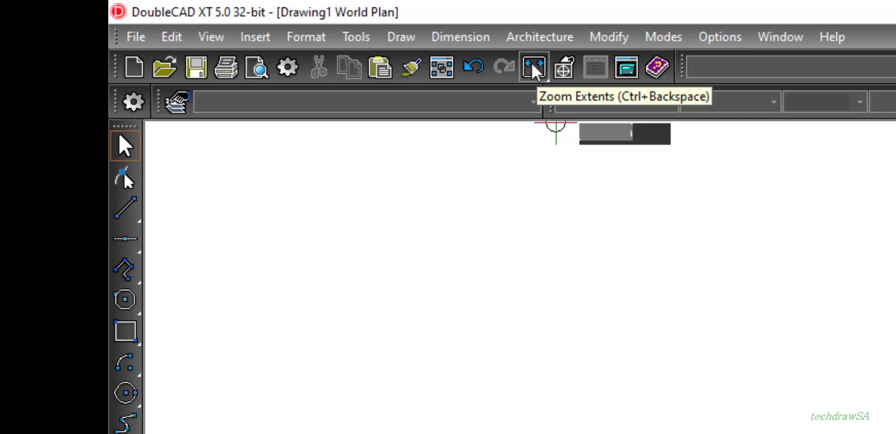
{"action": "left_click", "coordinate": [539, 82]}
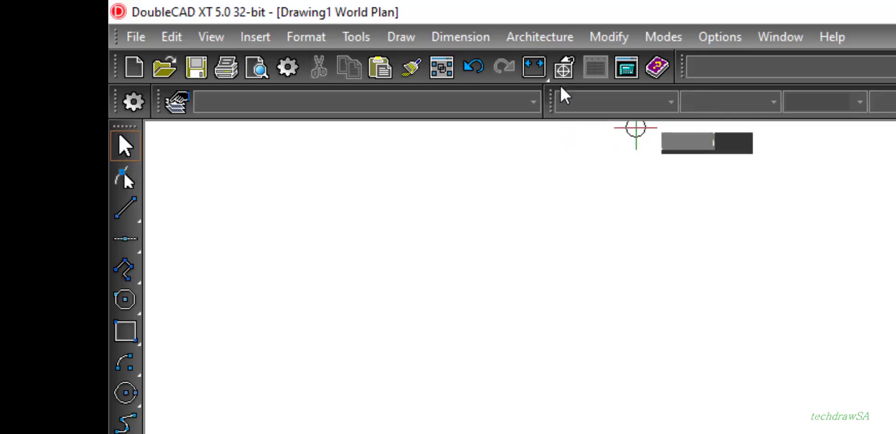
{"action": "left_click", "coordinate": [536, 73]}
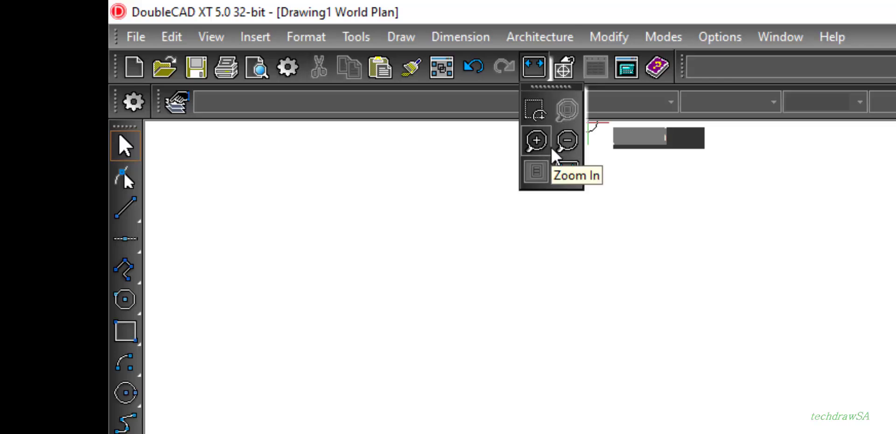
{"action": "left_click", "coordinate": [544, 91]}
{"action": "left_click", "coordinate": [538, 62]}
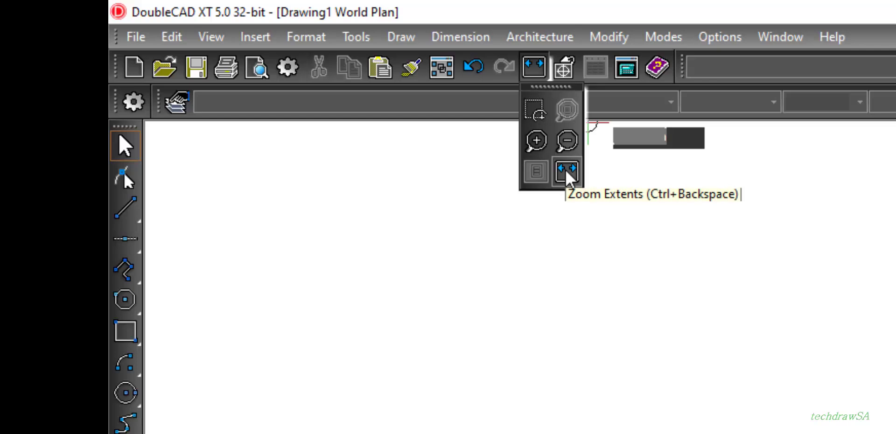
{"action": "left_click", "coordinate": [567, 174]}
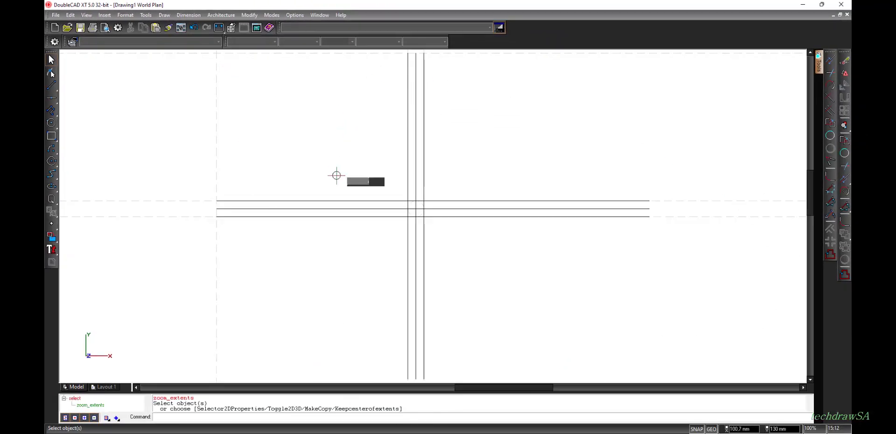
{"action": "scroll", "coordinate": [545, 259], "scroll_direction": "down", "scroll_amount": 1}
{"action": "scroll", "coordinate": [552, 257], "scroll_direction": "down", "scroll_amount": 1}
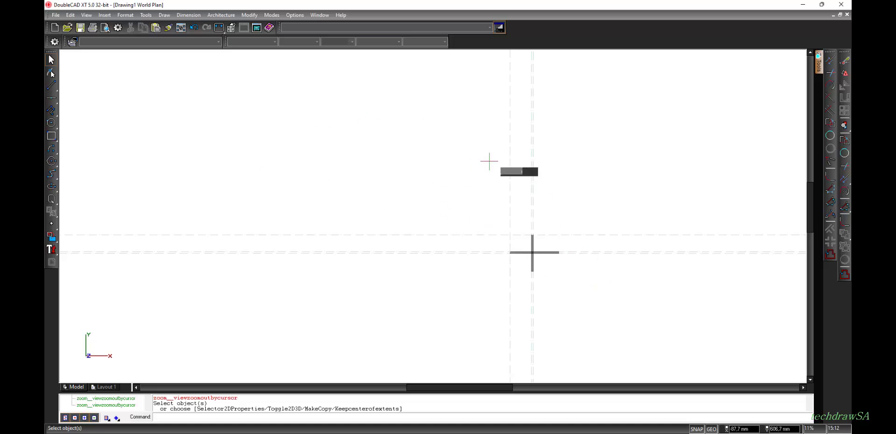
{"action": "left_click", "coordinate": [219, 28]}
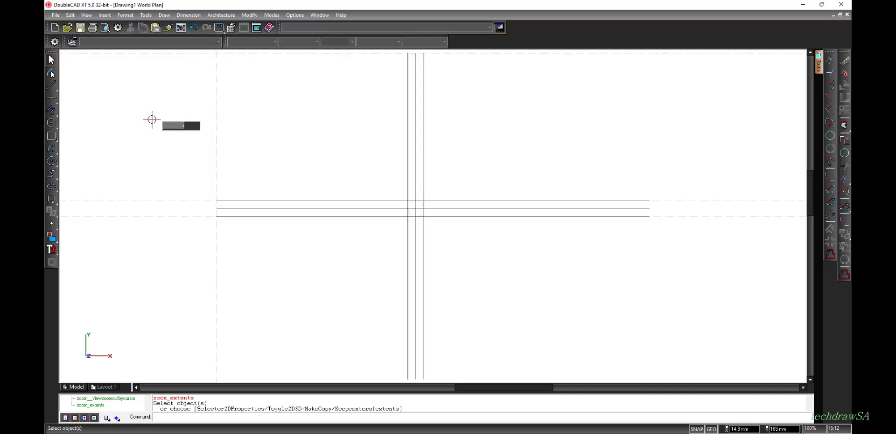
- Examine the iso box_1.png reference picture in the image viewer, and return to the DoubleCAD XT drawing
{"action": "scroll", "coordinate": [282, 114], "scroll_direction": "up", "scroll_amount": 2}
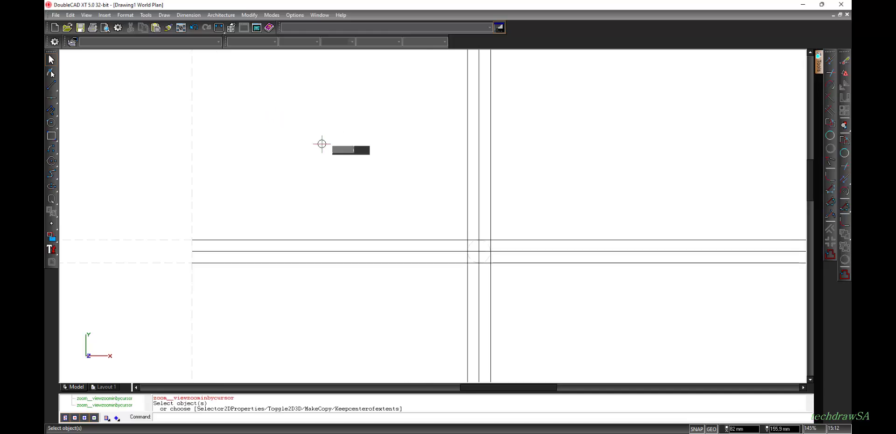
{"action": "scroll", "coordinate": [381, 191], "scroll_direction": "down", "scroll_amount": 2}
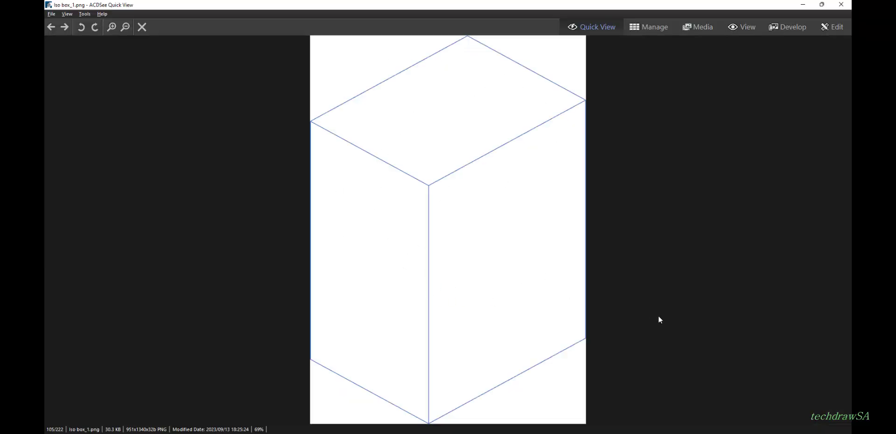
{"action": "left_click", "coordinate": [802, 5]}
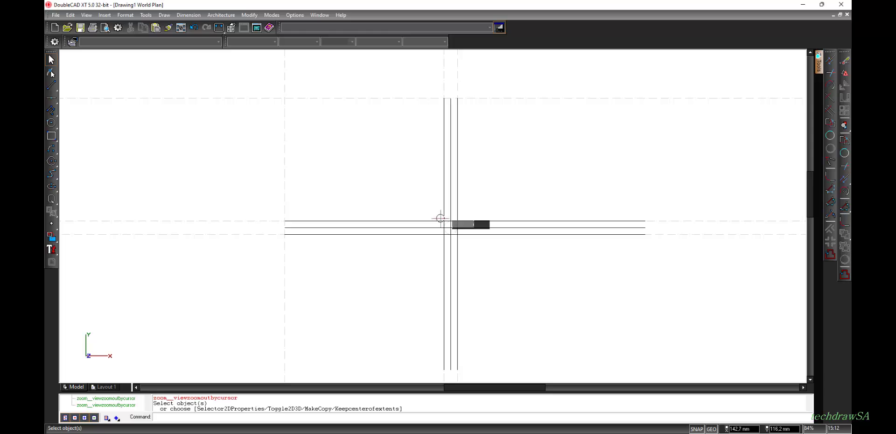
{"action": "scroll", "coordinate": [437, 218], "scroll_direction": "up", "scroll_amount": 3}
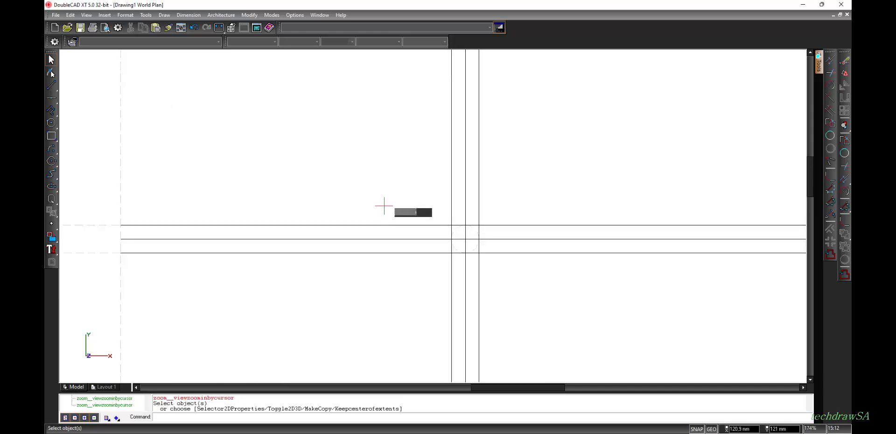
{"action": "scroll", "coordinate": [390, 168], "scroll_direction": "down", "scroll_amount": 3}
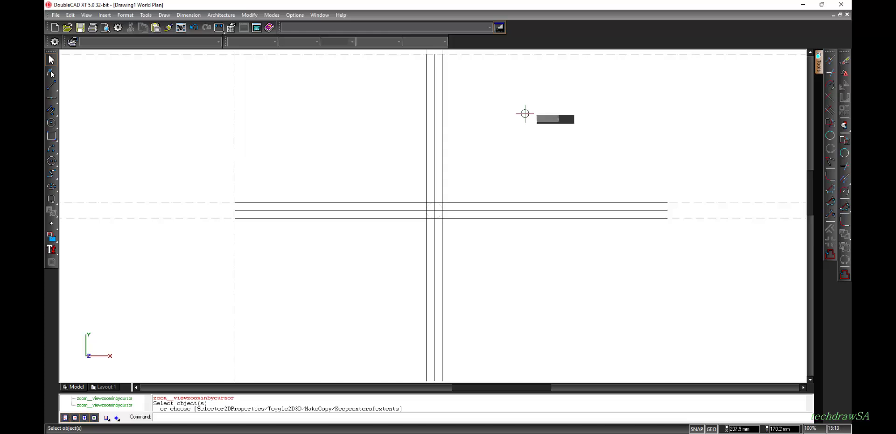
- Draw a line on the Constructions layer from the intersection of the middle horizontal and vertical lines, 130 mm long at 45 degrees
{"action": "left_click", "coordinate": [51, 86]}
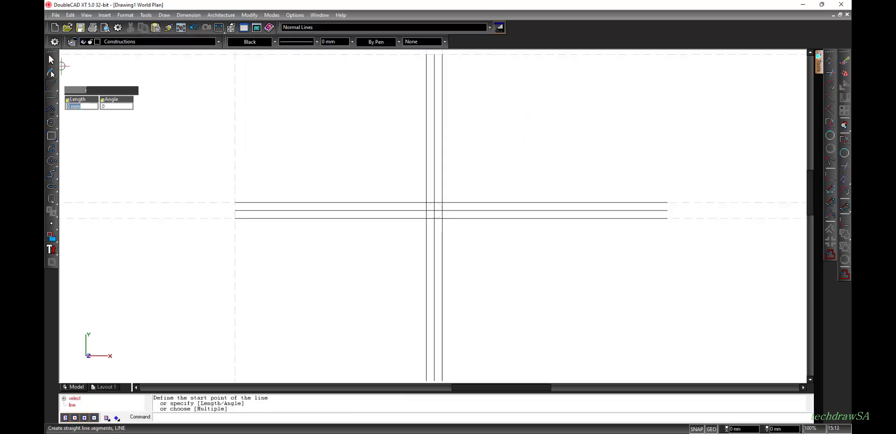
{"action": "scroll", "coordinate": [450, 215], "scroll_direction": "up", "scroll_amount": 2}
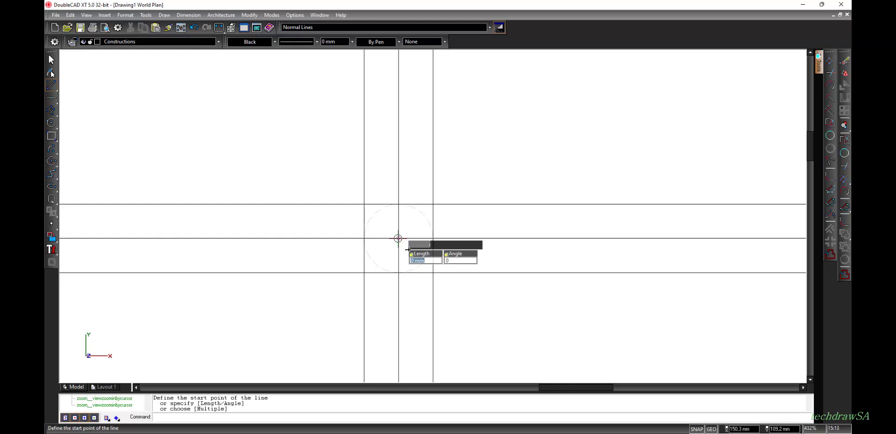
{"action": "left_click", "coordinate": [398, 238]}
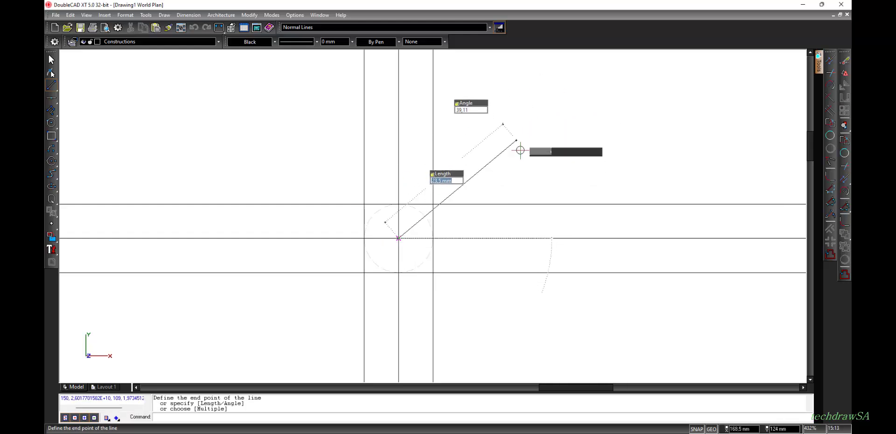
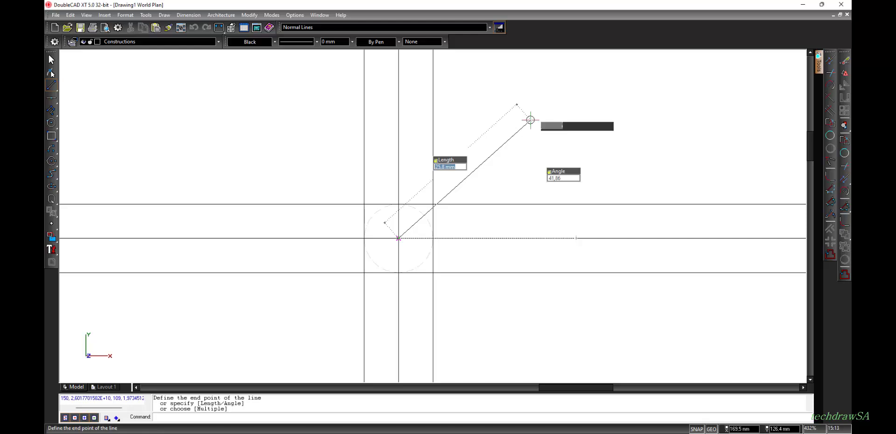
{"action": "scroll", "coordinate": [530, 119], "scroll_direction": "down", "scroll_amount": 8}
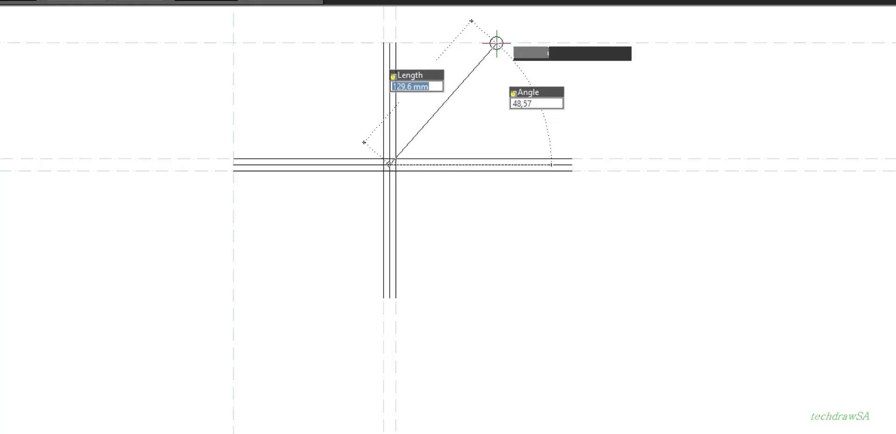
{"action": "key", "text": "Tab"}
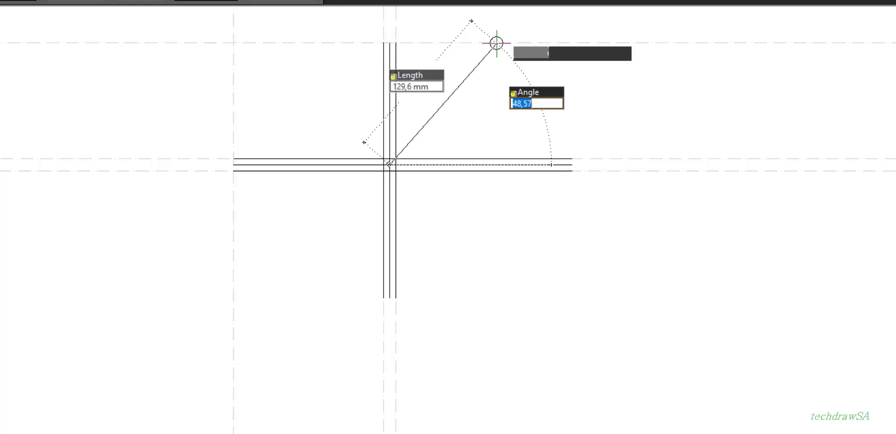
{"action": "type", "text": "45"}
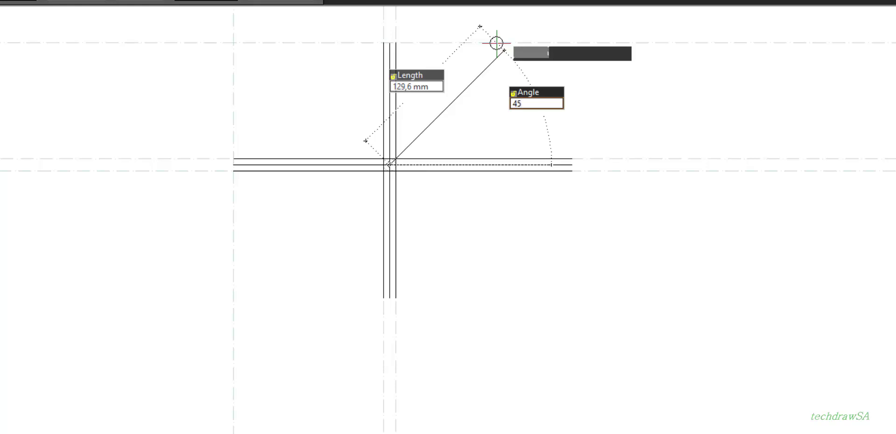
{"action": "key", "text": "Tab"}
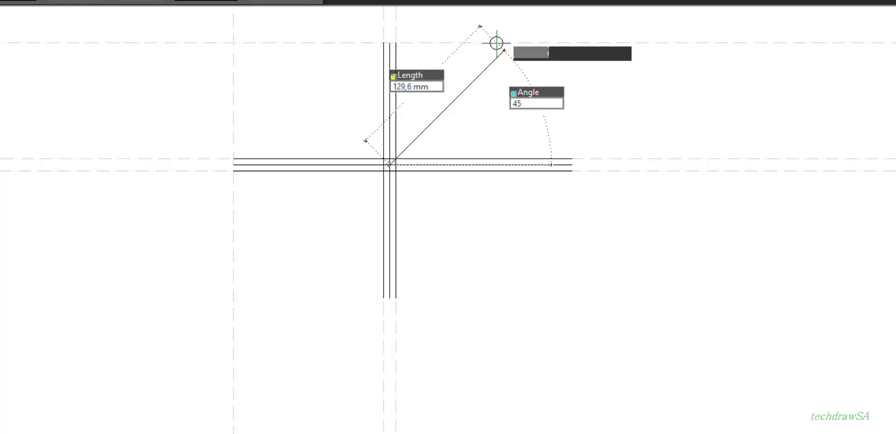
{"action": "key", "text": "Tab"}
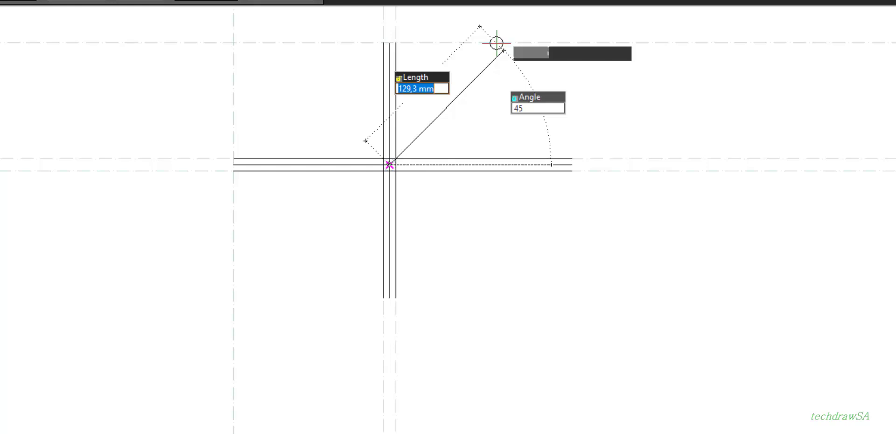
{"action": "type", "text": "130"}
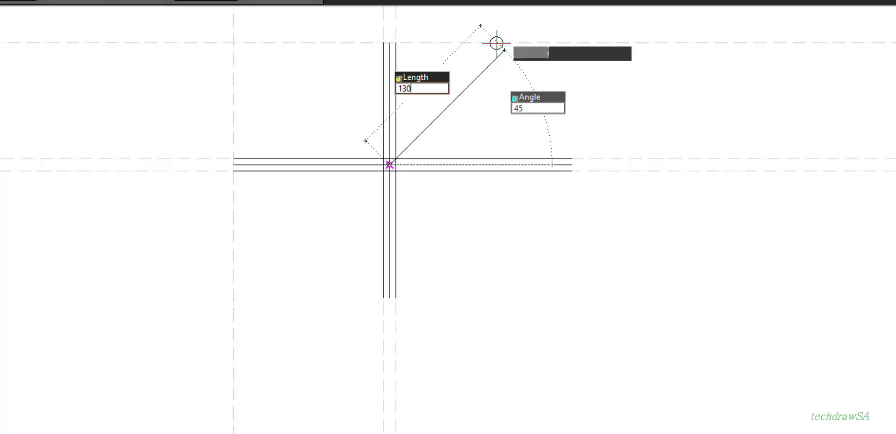
{"action": "key", "text": "Return"}
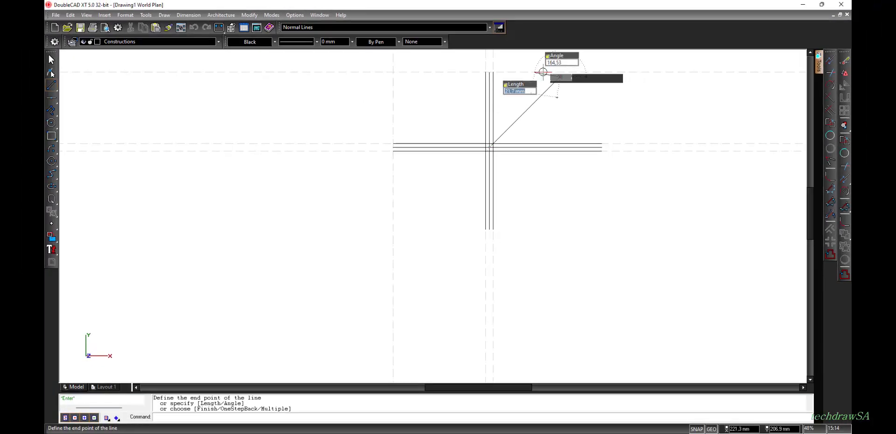
{"action": "left_click", "coordinate": [560, 76]}
{"action": "key", "text": "Escape"}
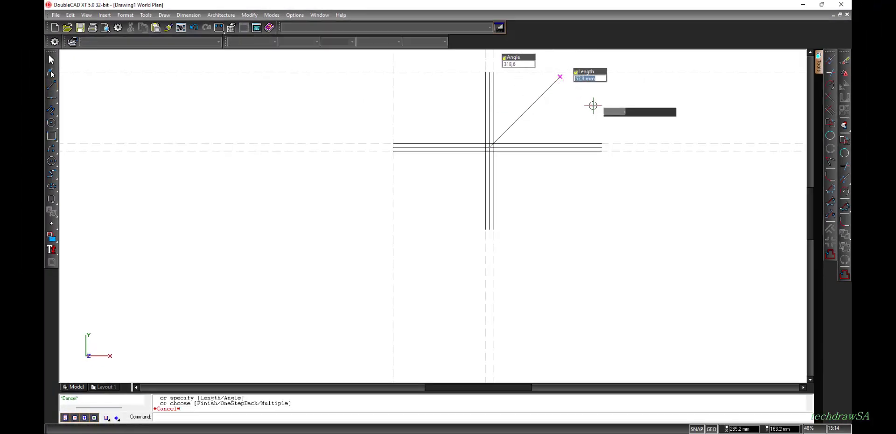
- Draw a construction circle of 50 mm radius centred where the left vertical line crosses the lower horizontal line
{"action": "scroll", "coordinate": [533, 80], "scroll_direction": "up", "scroll_amount": 2}
{"action": "scroll", "coordinate": [544, 83], "scroll_direction": "up", "scroll_amount": 1}
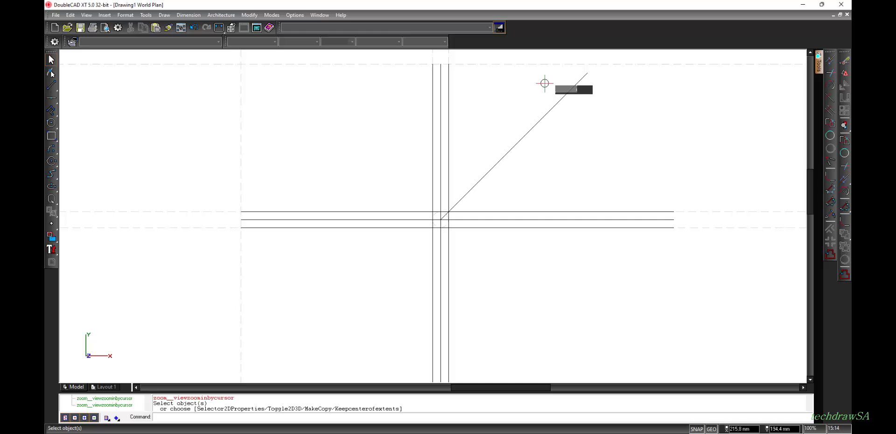
{"action": "left_click", "coordinate": [219, 28]}
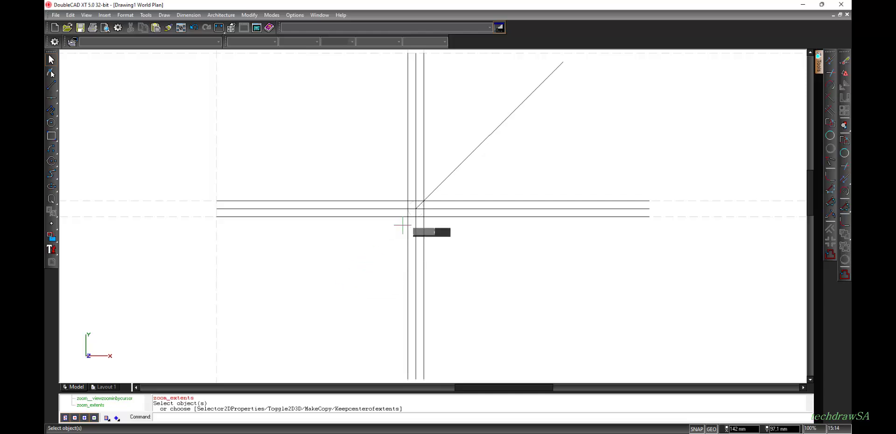
{"action": "scroll", "coordinate": [409, 217], "scroll_direction": "up", "scroll_amount": 2}
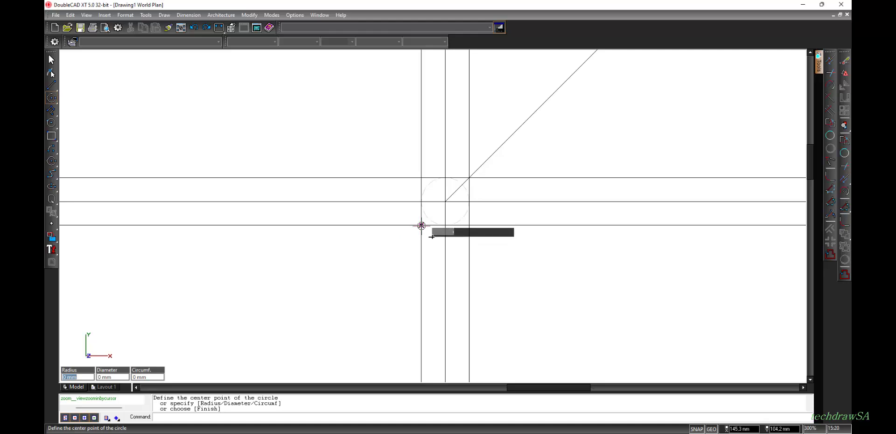
{"action": "left_click", "coordinate": [421, 225]}
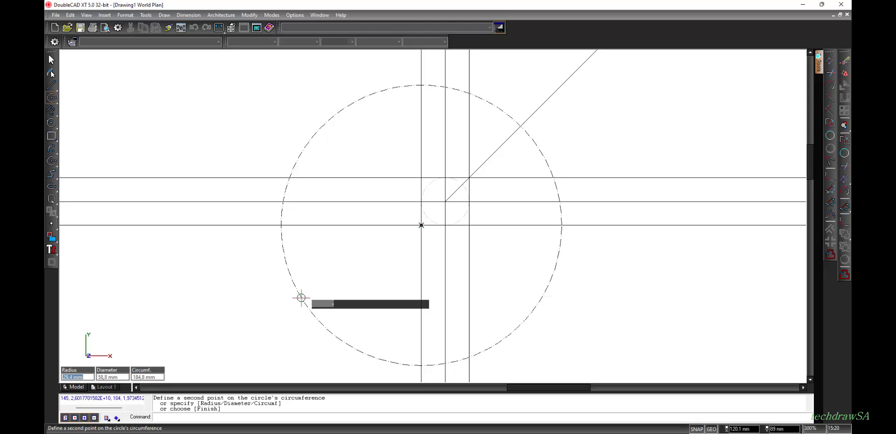
{"action": "type", "text": "50"}
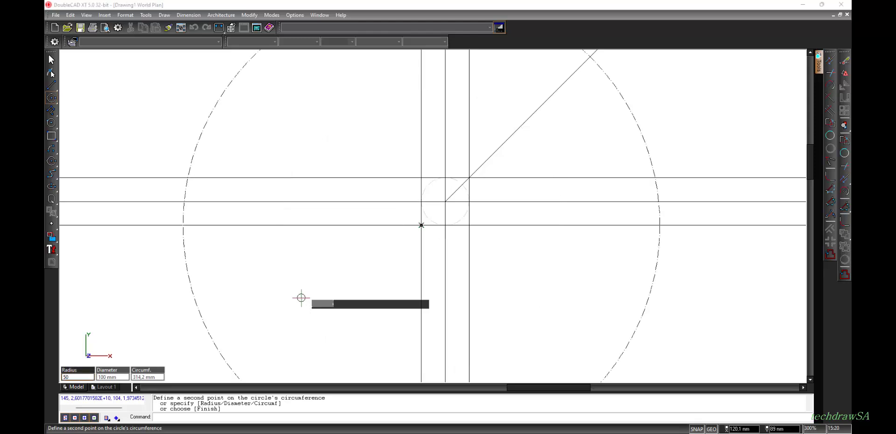
{"action": "key", "text": "Return"}
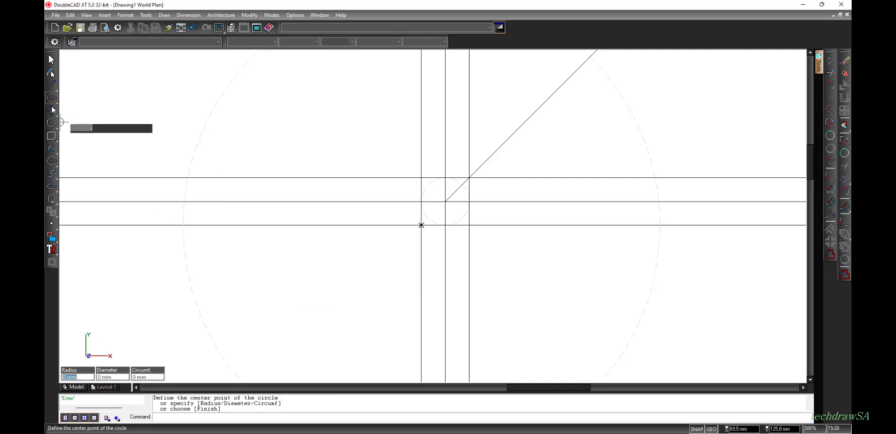
- Place a vertical construction line through the point where the 50 mm radius circle meets the lower horizontal line on its left side
{"action": "left_click", "coordinate": [76, 99]}
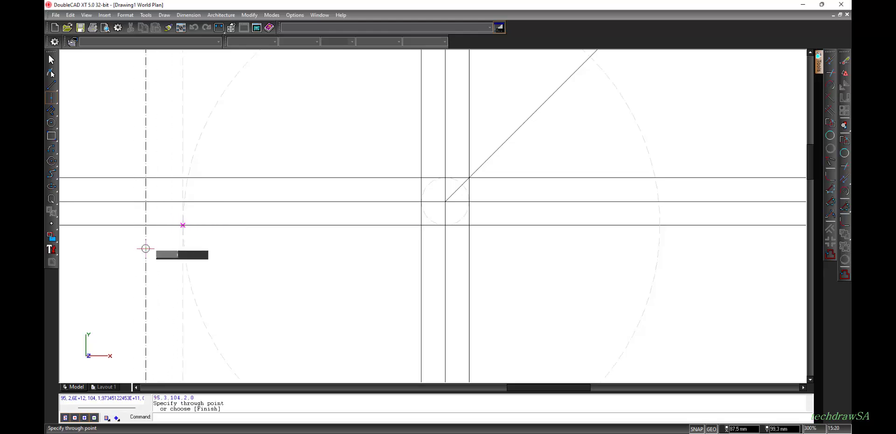
{"action": "scroll", "coordinate": [147, 252], "scroll_direction": "down", "scroll_amount": 3}
{"action": "scroll", "coordinate": [125, 311], "scroll_direction": "down", "scroll_amount": 2}
{"action": "scroll", "coordinate": [132, 310], "scroll_direction": "up", "scroll_amount": 3}
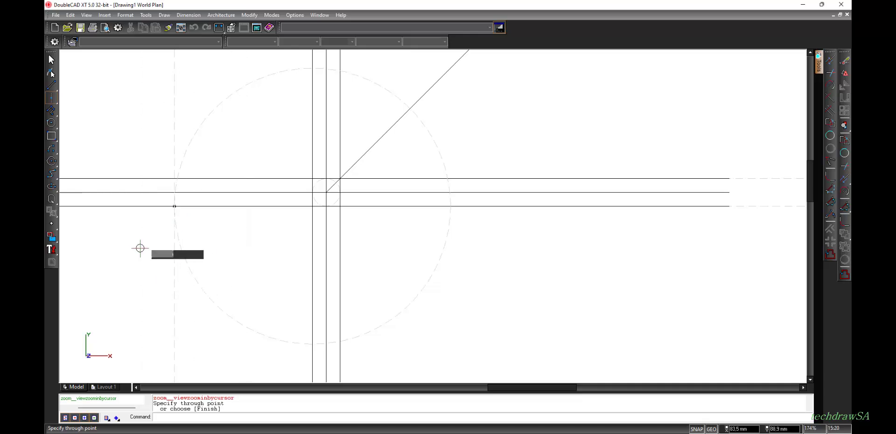
{"action": "right_click", "coordinate": [139, 248]}
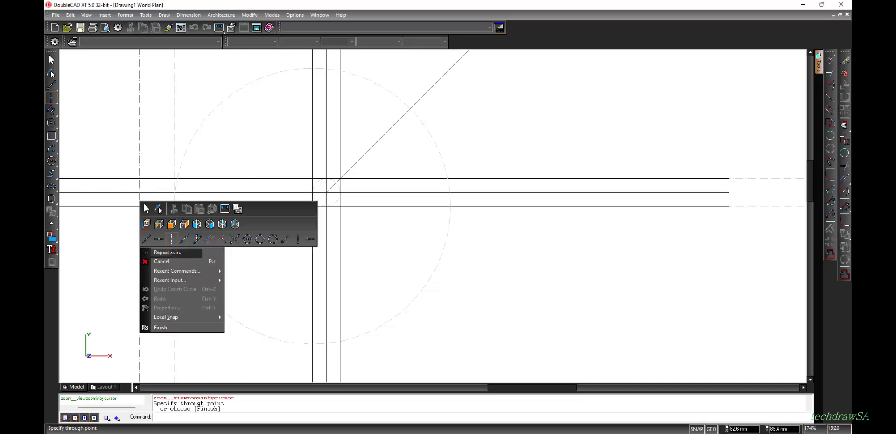
{"action": "left_click", "coordinate": [105, 135]}
- Draw a concentric construction circle of 100 mm radius at the same crossing of the left vertical and lower horizontal lines
{"action": "left_click", "coordinate": [53, 99]}
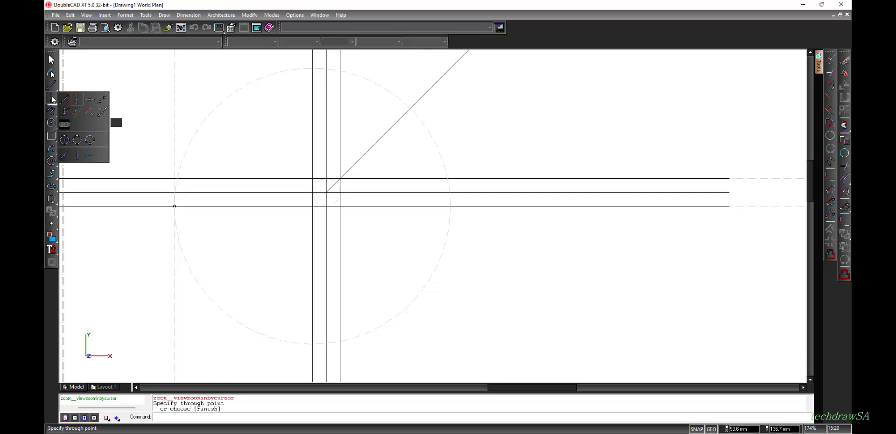
{"action": "left_click", "coordinate": [63, 139]}
{"action": "scroll", "coordinate": [143, 357], "scroll_direction": "down", "scroll_amount": 1}
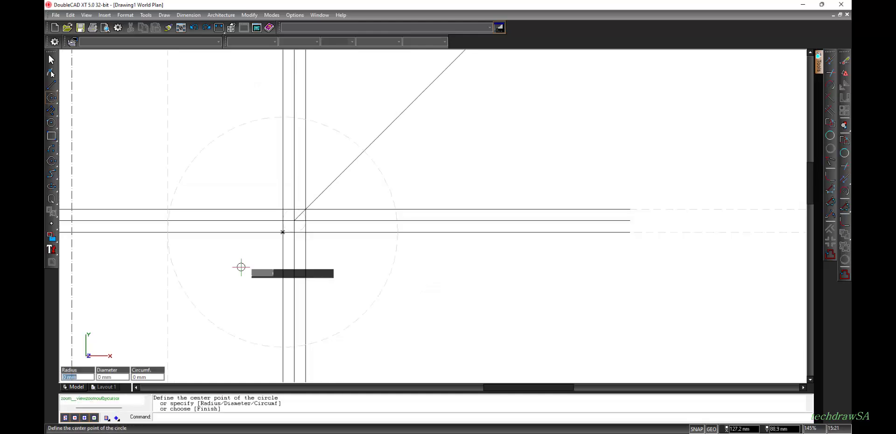
{"action": "scroll", "coordinate": [264, 248], "scroll_direction": "up", "scroll_amount": 5}
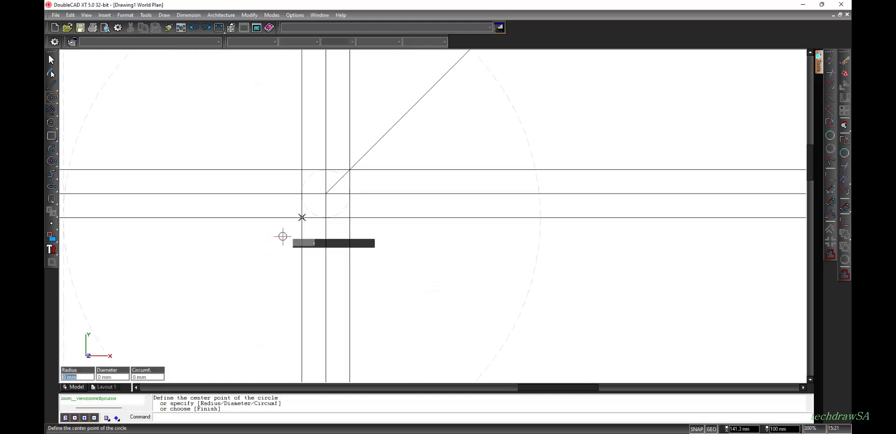
{"action": "left_click", "coordinate": [305, 213]}
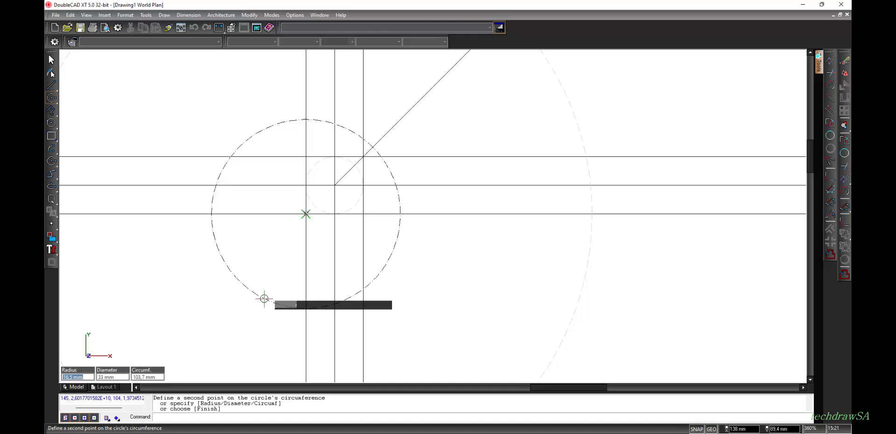
{"action": "type", "text": "100"}
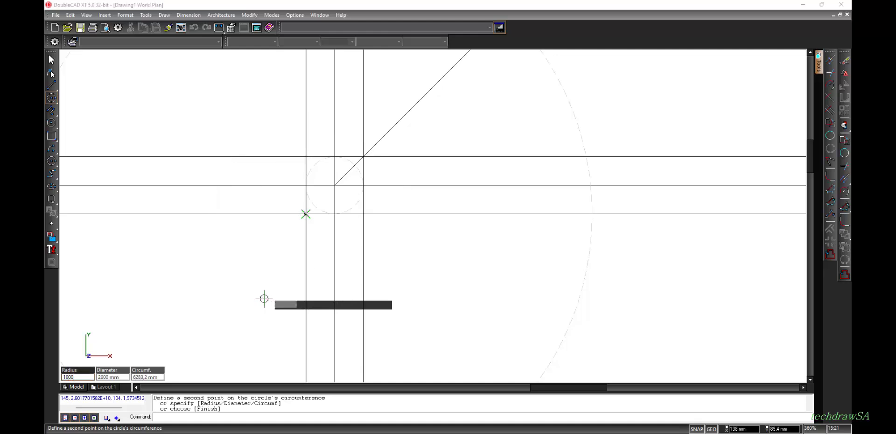
{"action": "key", "text": "Return"}
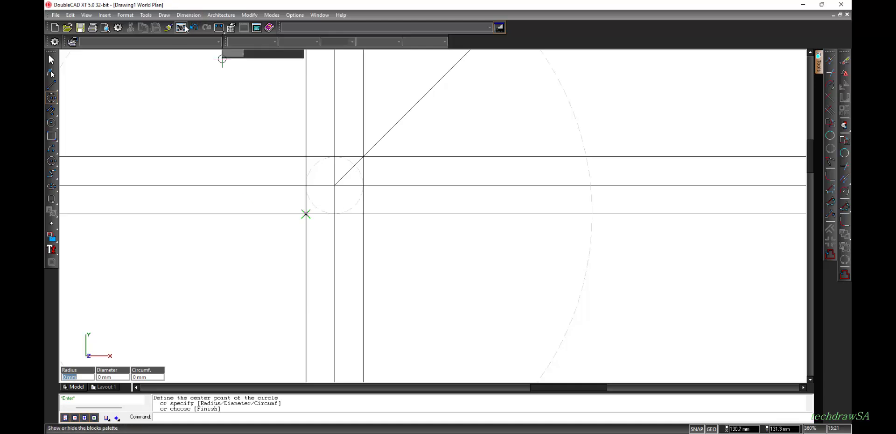
- Place a horizontal construction line through the lowest point of the 100 mm radius circle, where it meets the left vertical line
{"action": "left_click", "coordinate": [219, 28]}
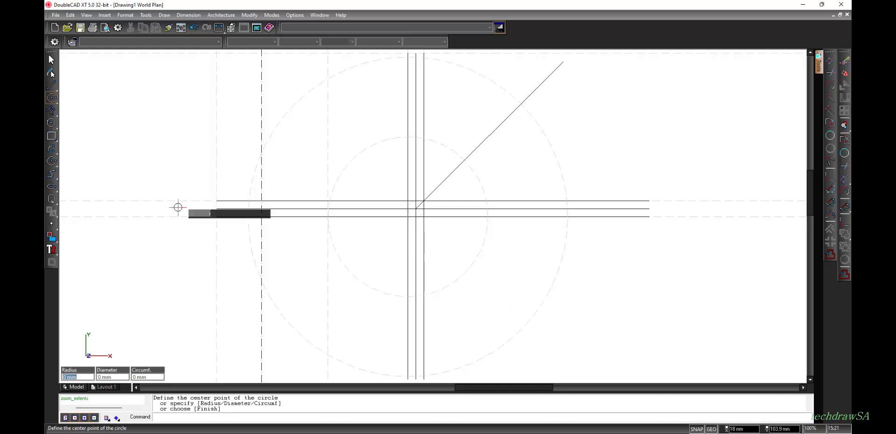
{"action": "left_click", "coordinate": [52, 98]}
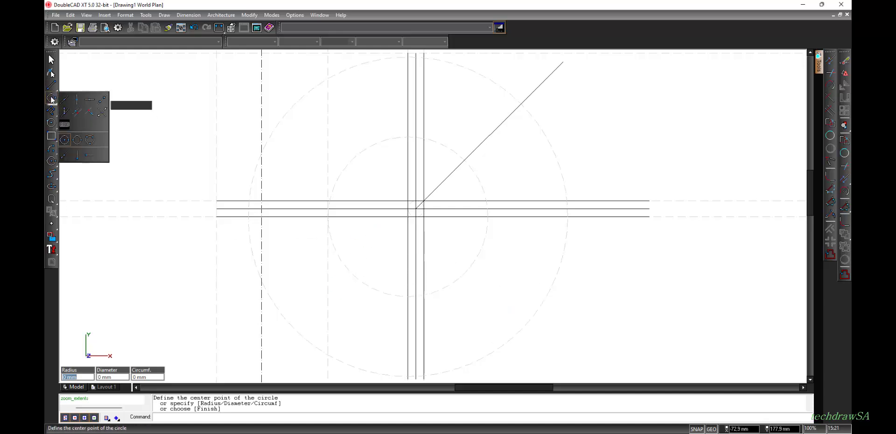
{"action": "left_click", "coordinate": [90, 100]}
{"action": "scroll", "coordinate": [409, 375], "scroll_direction": "up", "scroll_amount": 2}
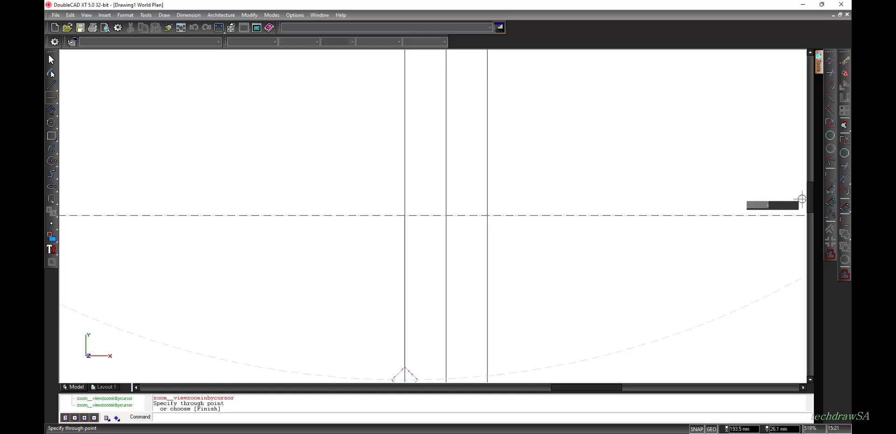
{"action": "left_click_drag", "start_coordinate": [813, 193], "coordinate": [812, 204]}
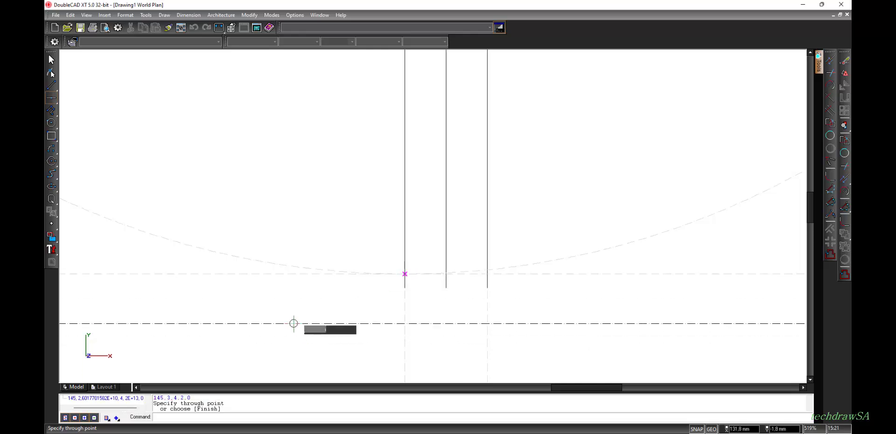
{"action": "scroll", "coordinate": [300, 321], "scroll_direction": "down", "scroll_amount": 4}
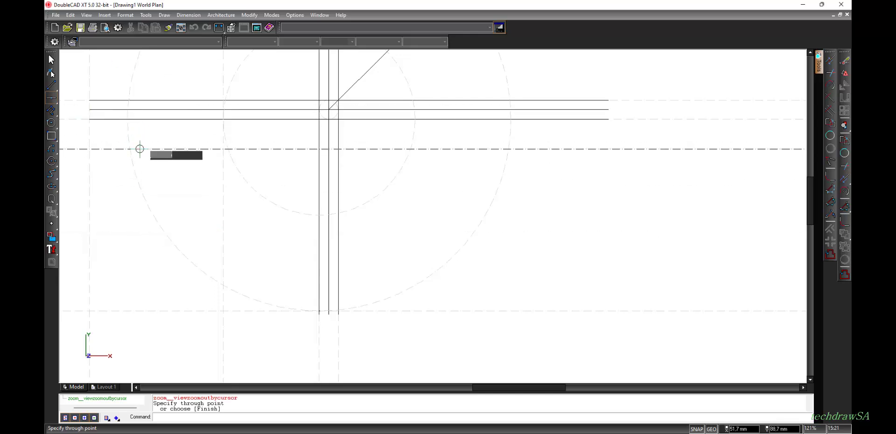
- Draw a closed 50 by 100 mm rectangular polyline below the lower horizontal line, between the inner circle's vertical construction line and the left vertical line
{"action": "left_click", "coordinate": [52, 89]}
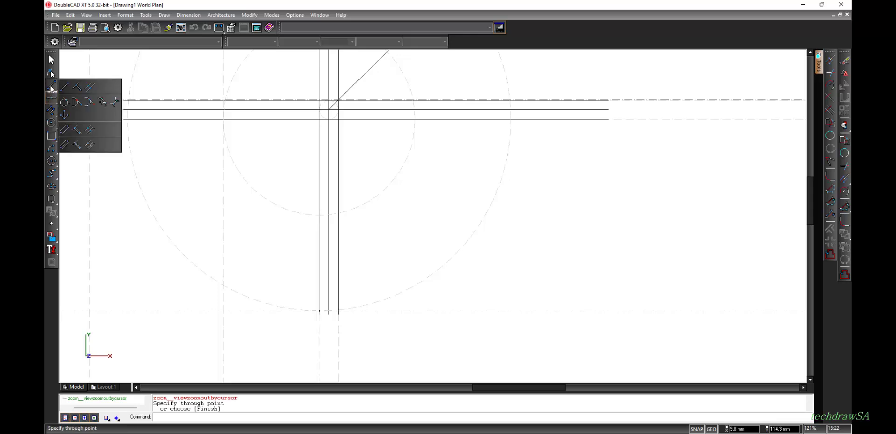
{"action": "mouse_move", "coordinate": [52, 136]}
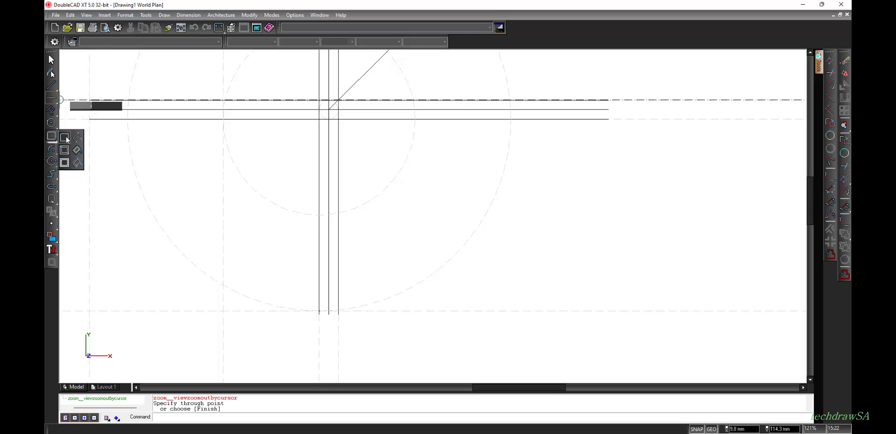
{"action": "mouse_move", "coordinate": [54, 89]}
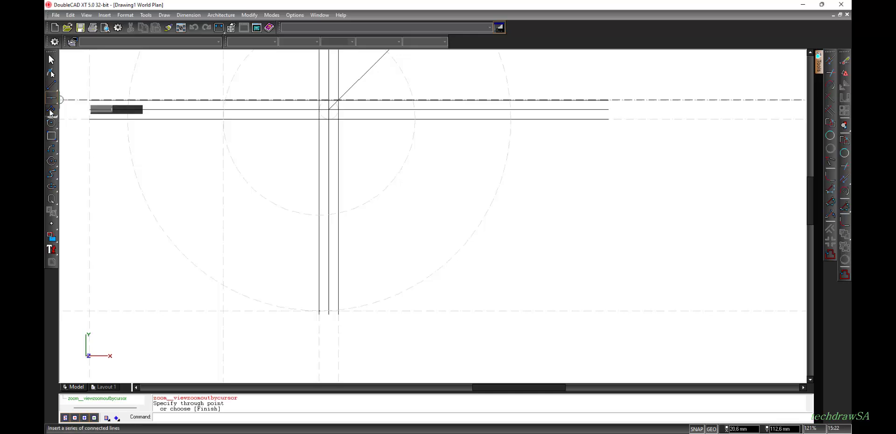
{"action": "mouse_move", "coordinate": [52, 114]}
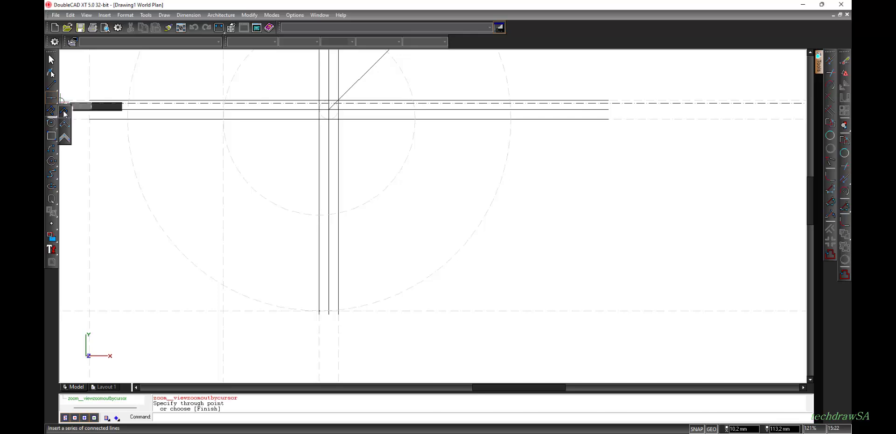
{"action": "left_click", "coordinate": [65, 114]}
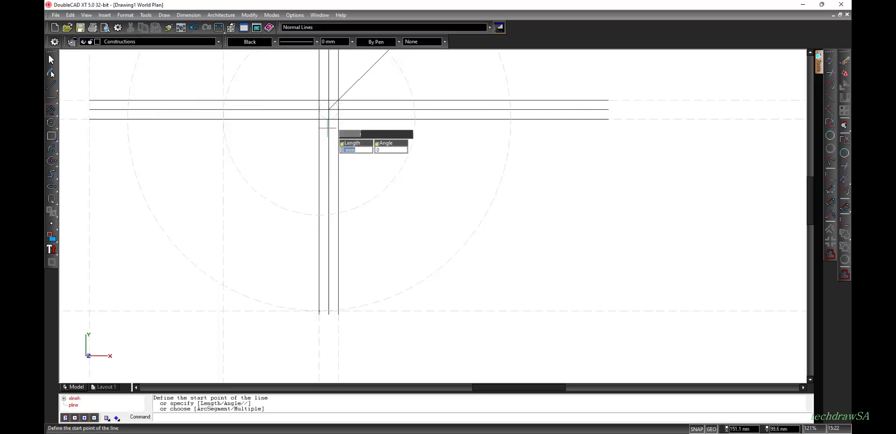
{"action": "scroll", "coordinate": [310, 117], "scroll_direction": "up", "scroll_amount": 1}
{"action": "scroll", "coordinate": [312, 117], "scroll_direction": "up", "scroll_amount": 1}
{"action": "scroll", "coordinate": [331, 122], "scroll_direction": "up", "scroll_amount": 1}
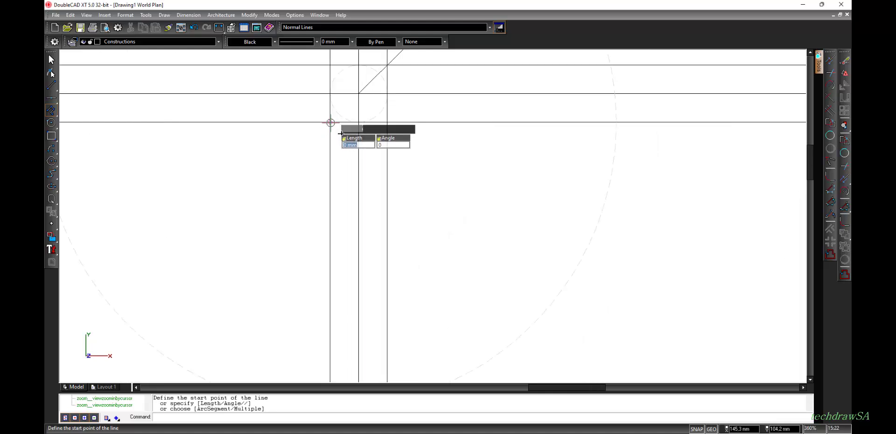
{"action": "left_click", "coordinate": [341, 133]}
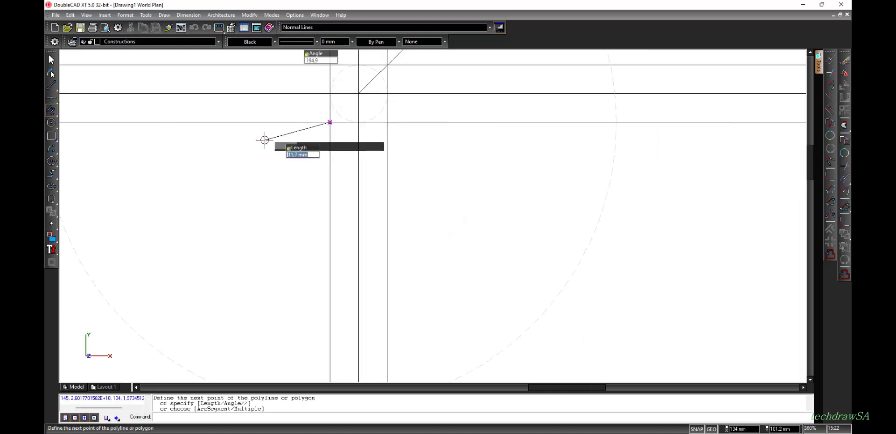
{"action": "scroll", "coordinate": [262, 138], "scroll_direction": "down", "scroll_amount": 2}
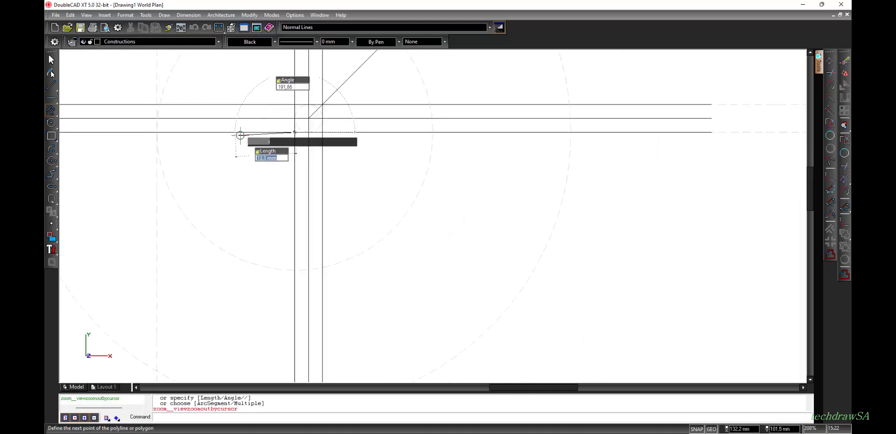
{"action": "left_click", "coordinate": [157, 132]}
{"action": "scroll", "coordinate": [170, 270], "scroll_direction": "down", "scroll_amount": 1}
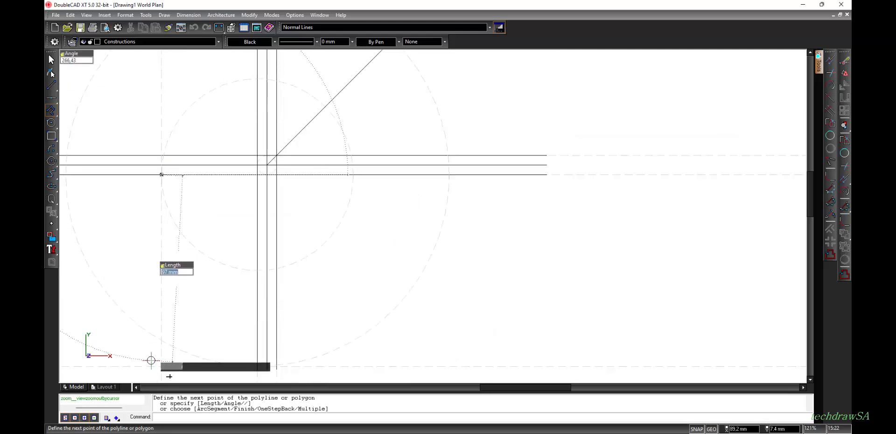
{"action": "scroll", "coordinate": [162, 362], "scroll_direction": "up", "scroll_amount": 2}
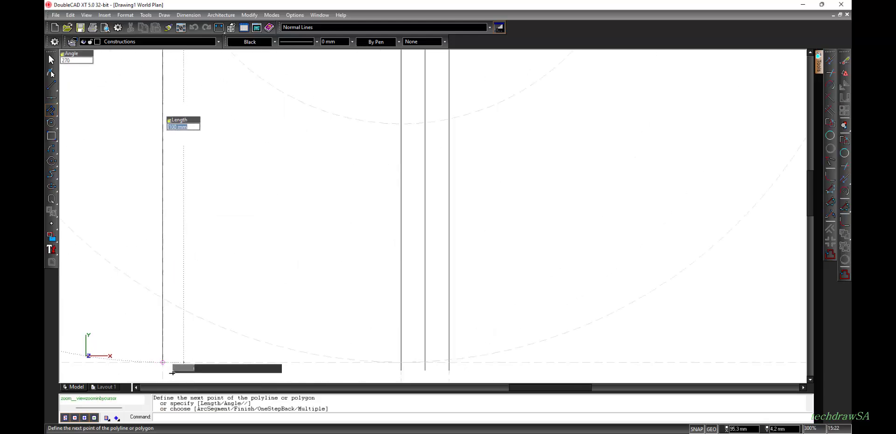
{"action": "left_click", "coordinate": [172, 373]}
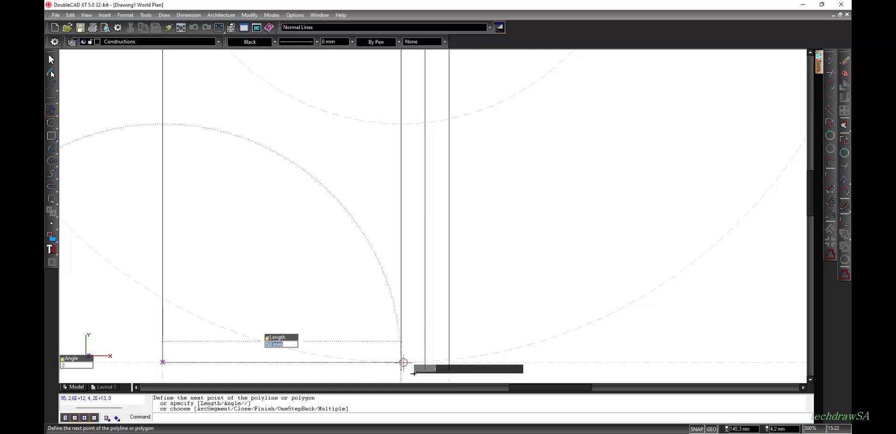
{"action": "scroll", "coordinate": [350, 184], "scroll_direction": "down", "scroll_amount": 3}
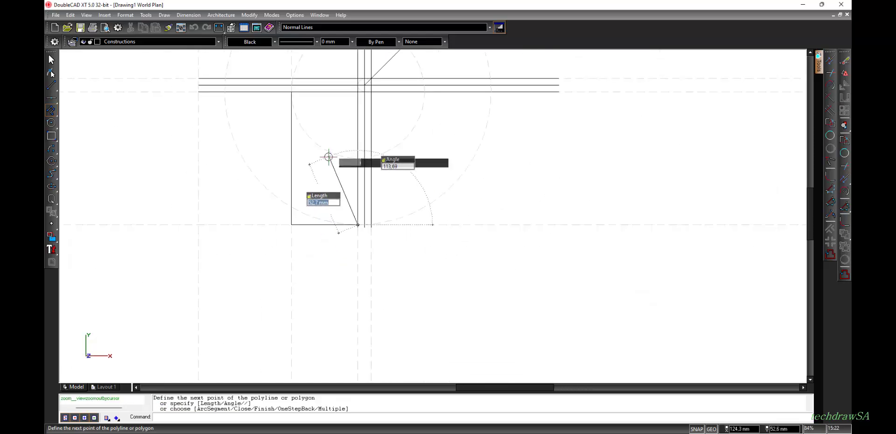
{"action": "scroll", "coordinate": [346, 80], "scroll_direction": "up", "scroll_amount": 3}
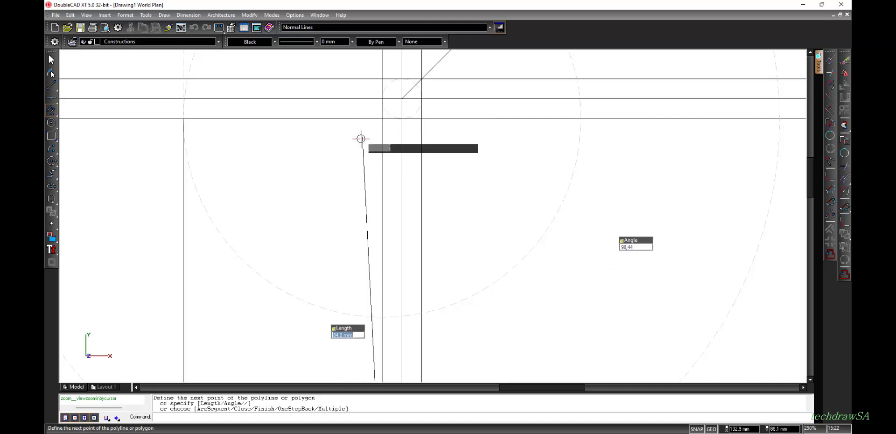
{"action": "right_click", "coordinate": [315, 155]}
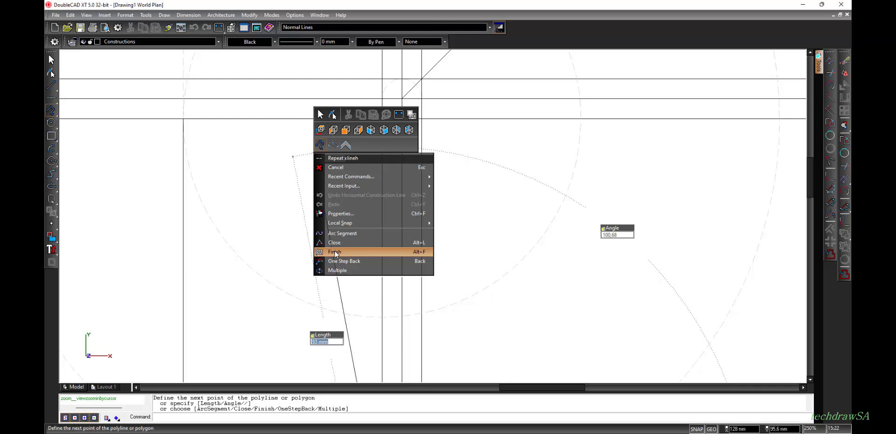
{"action": "left_click", "coordinate": [353, 243]}
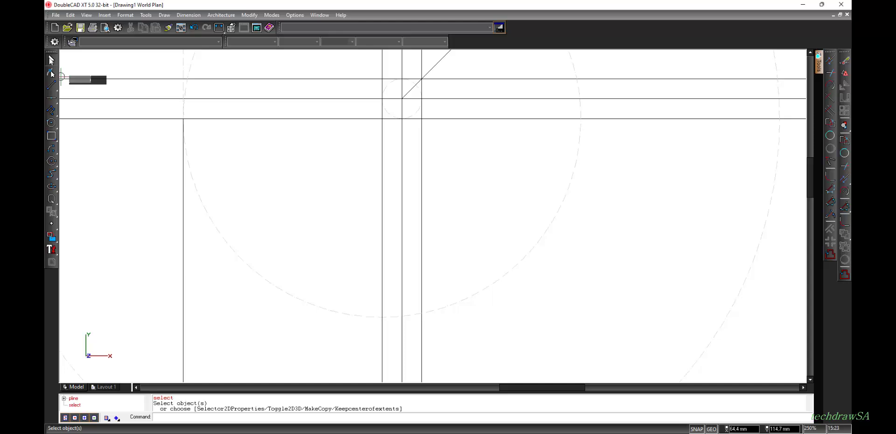
- Select the closed rectangle and clear all construction lines and circles from the drawing
{"action": "left_click", "coordinate": [185, 244]}
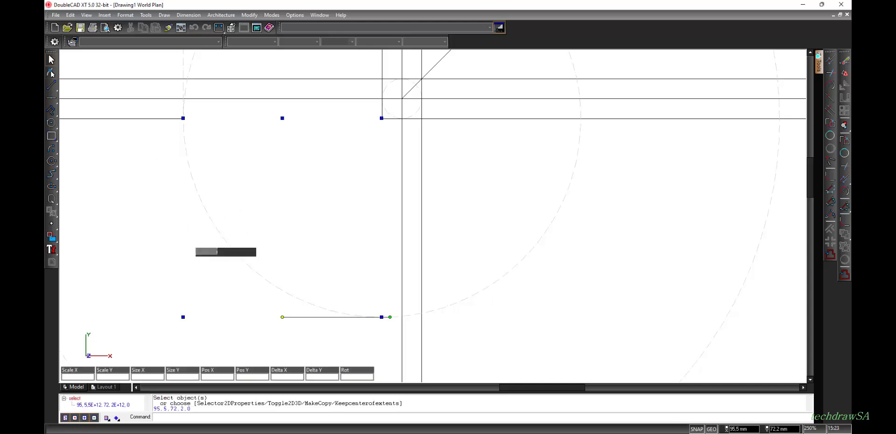
{"action": "scroll", "coordinate": [284, 239], "scroll_direction": "down", "scroll_amount": 2}
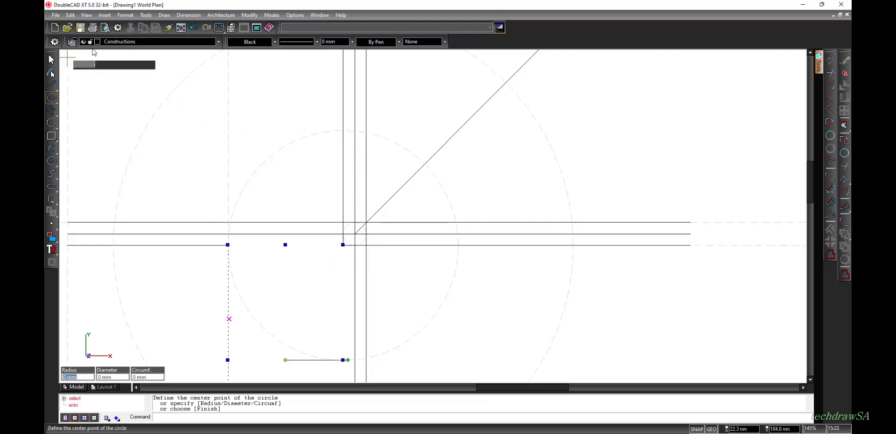
{"action": "left_click", "coordinate": [71, 16]}
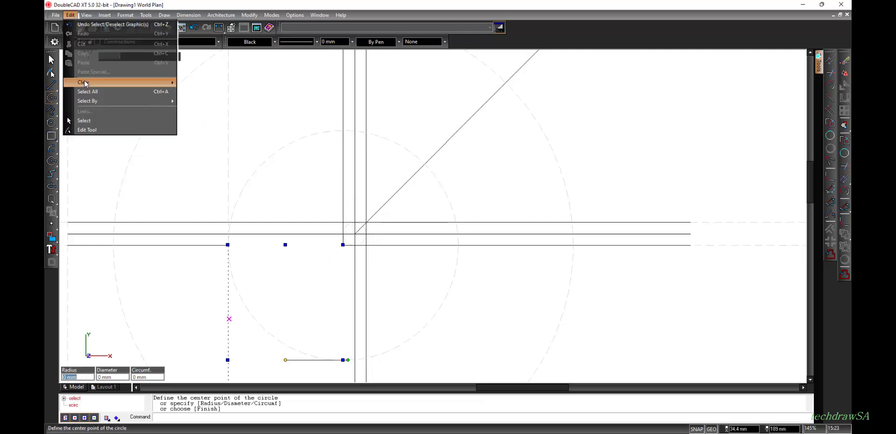
{"action": "mouse_move", "coordinate": [168, 83]}
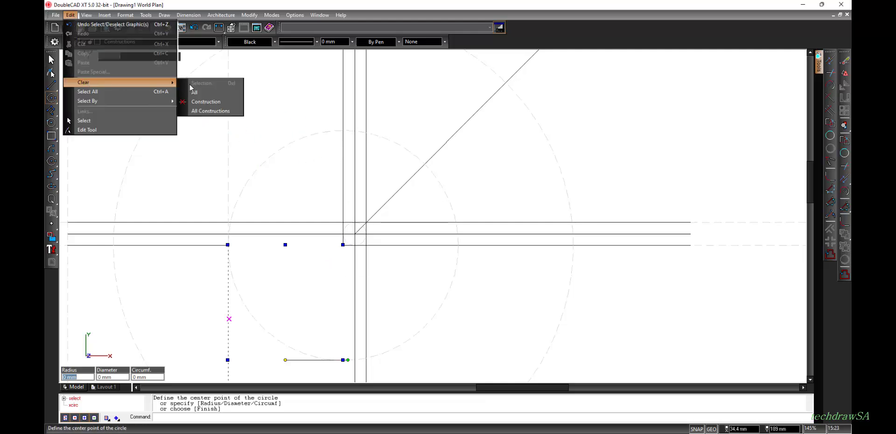
{"action": "left_click", "coordinate": [202, 112]}
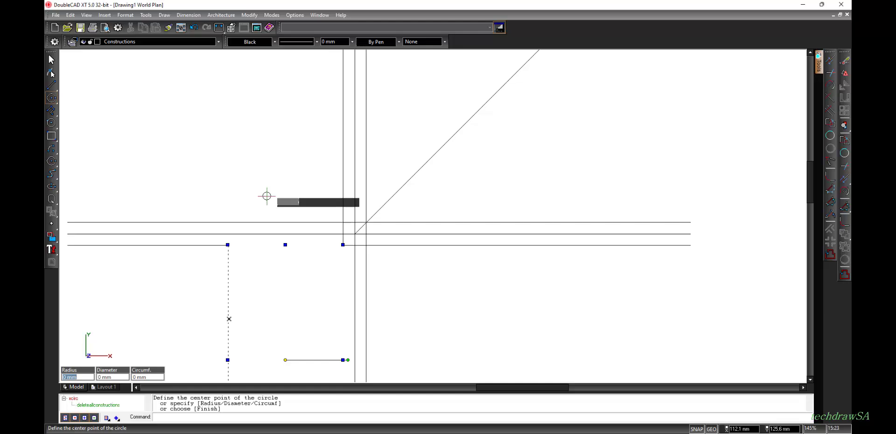
{"action": "right_click", "coordinate": [193, 143]}
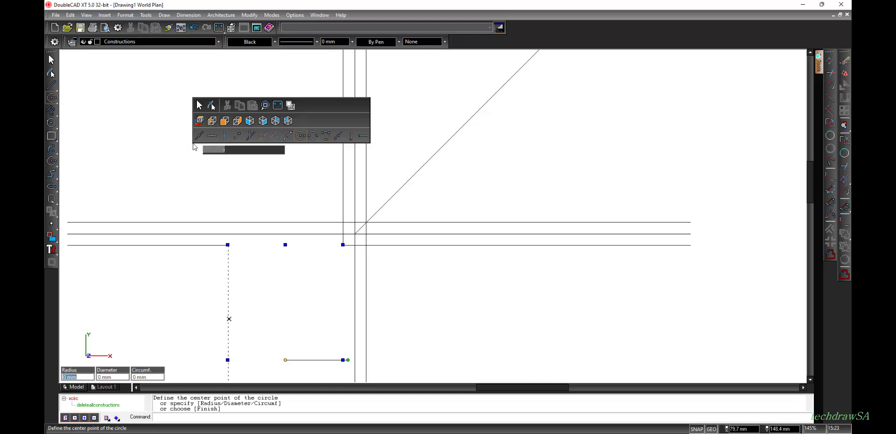
{"action": "key", "text": "Escape"}
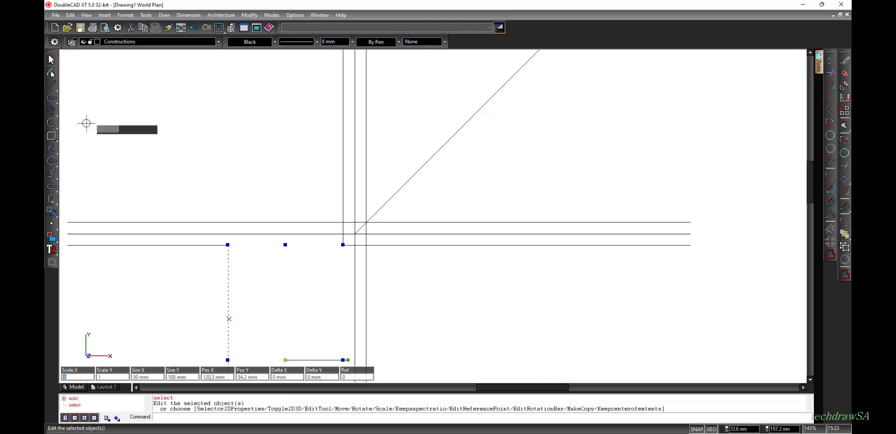
{"action": "left_click", "coordinate": [52, 87]}
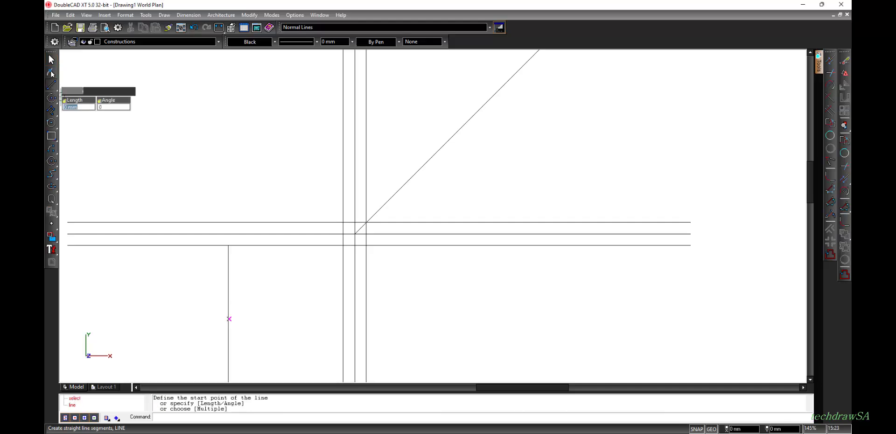
{"action": "scroll", "coordinate": [270, 289], "scroll_direction": "down", "scroll_amount": 2}
{"action": "scroll", "coordinate": [271, 341], "scroll_direction": "up", "scroll_amount": 2}
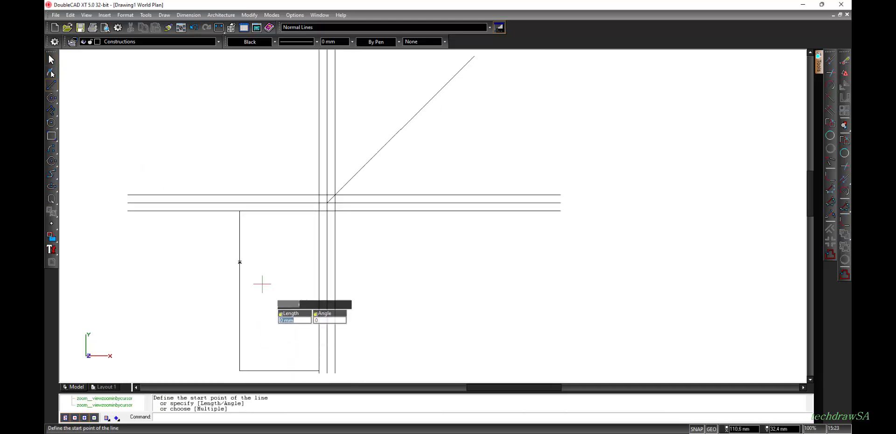
{"action": "scroll", "coordinate": [248, 119], "scroll_direction": "down", "scroll_amount": 1}
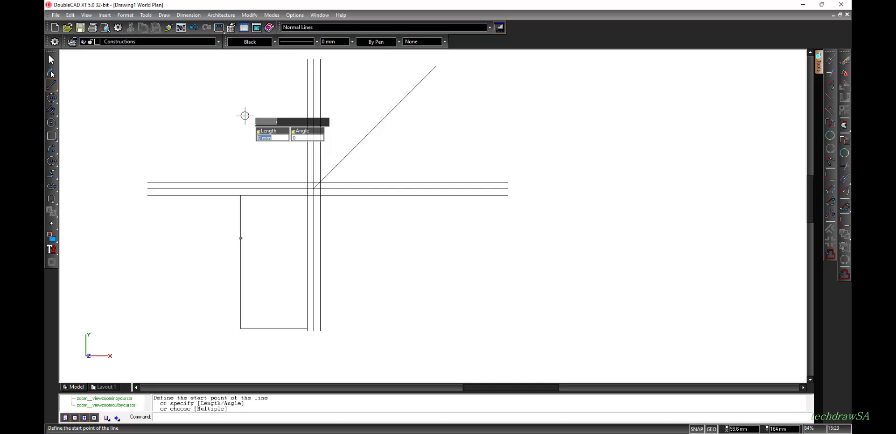
{"action": "scroll", "coordinate": [252, 77], "scroll_direction": "up", "scroll_amount": 2}
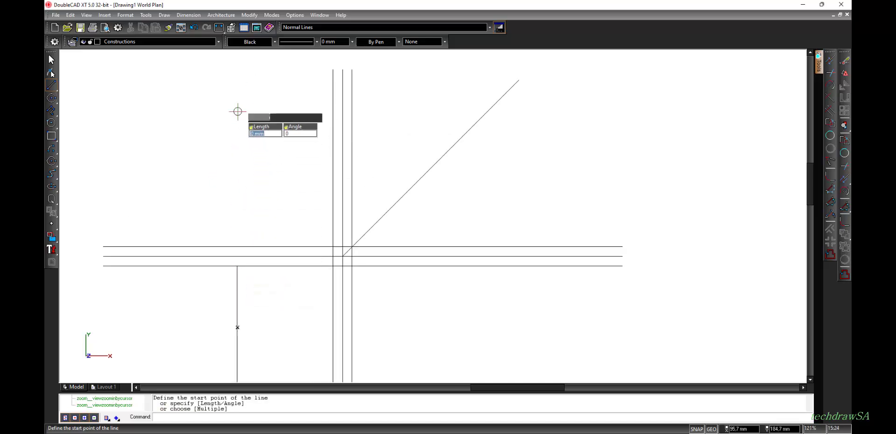
- Place a vertical construction line through the upper-left corner of the rectangle on the lower horizontal line
{"action": "left_click", "coordinate": [52, 100]}
{"action": "left_click", "coordinate": [76, 100]}
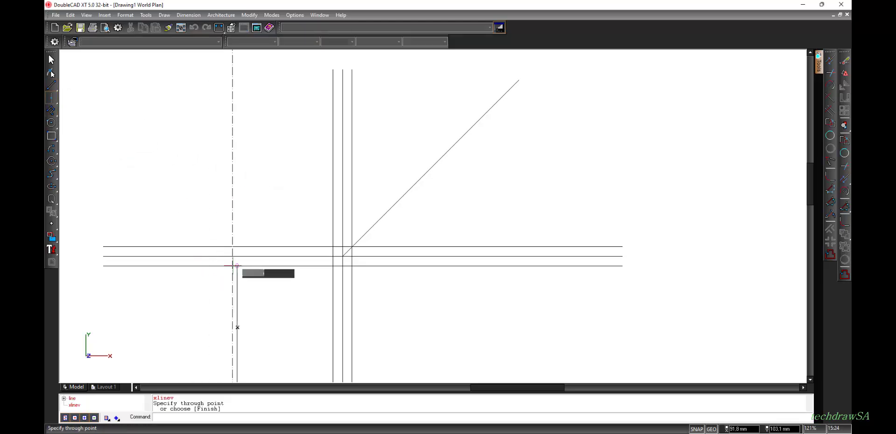
{"action": "scroll", "coordinate": [237, 266], "scroll_direction": "up", "scroll_amount": 2}
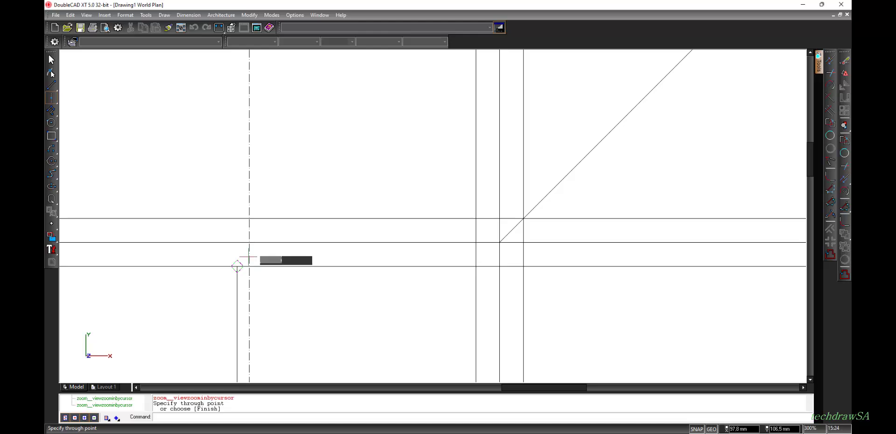
{"action": "scroll", "coordinate": [244, 192], "scroll_direction": "down", "scroll_amount": 2}
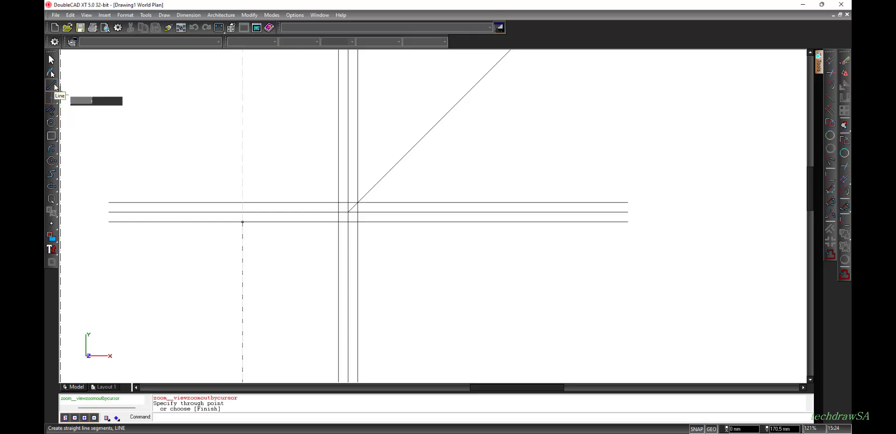
- Draw a 50 mm radius construction circle centred where the left vertical and upper horizontal lines cross, reaching the vertical construction line
{"action": "left_click_drag", "start_coordinate": [53, 100], "coordinate": [64, 142]}
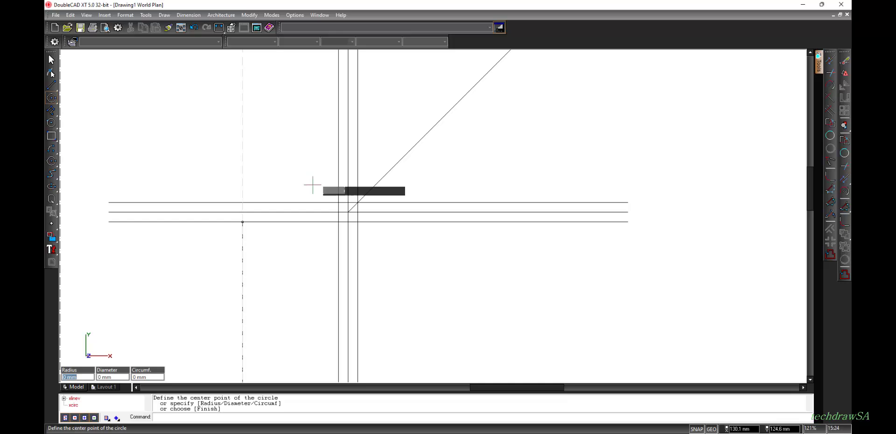
{"action": "scroll", "coordinate": [328, 192], "scroll_direction": "up", "scroll_amount": 2}
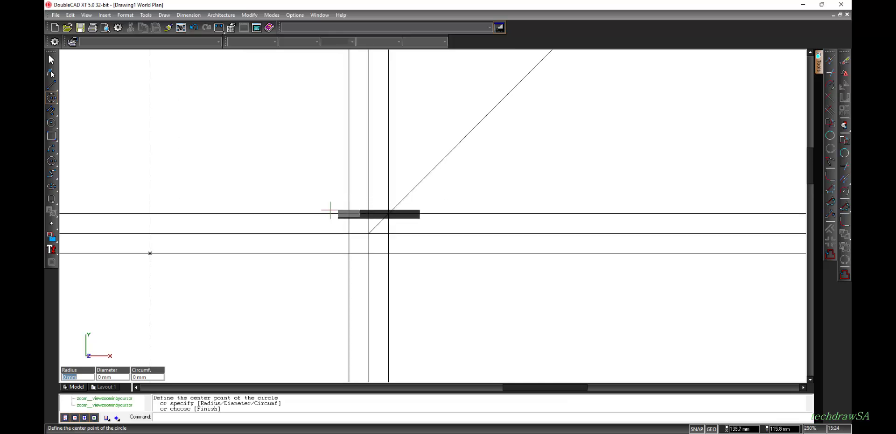
{"action": "left_click", "coordinate": [359, 223]}
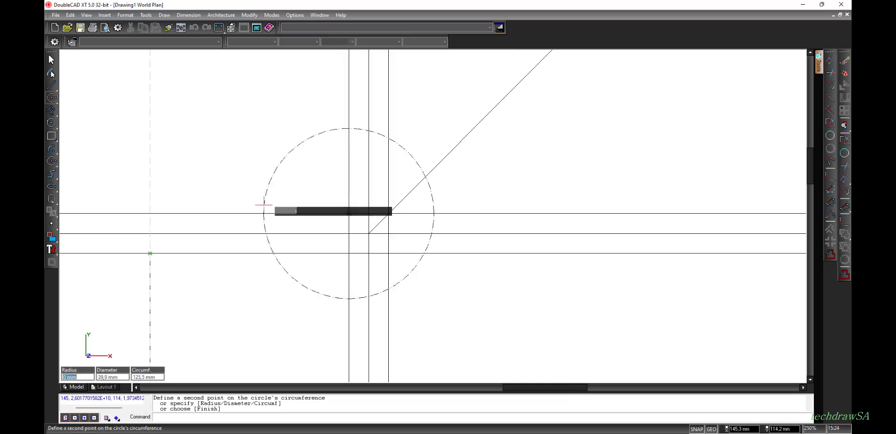
{"action": "left_click", "coordinate": [161, 222]}
{"action": "scroll", "coordinate": [252, 154], "scroll_direction": "down", "scroll_amount": 3}
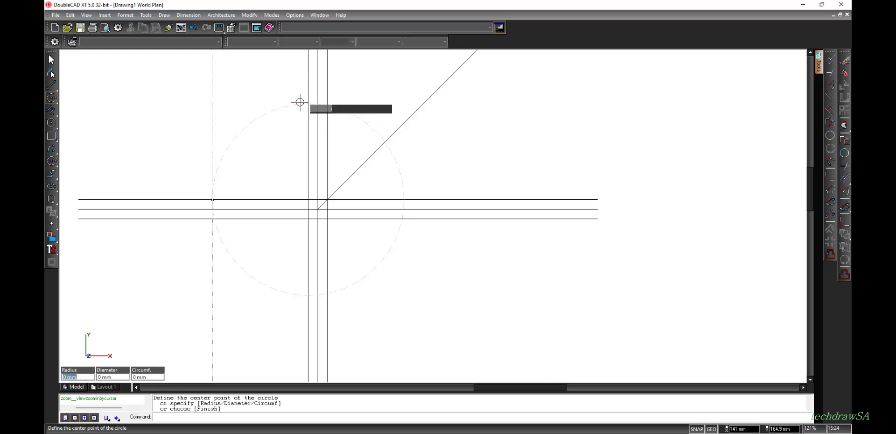
- Place a horizontal construction line through the highest point of the construction circle, on the left vertical line
{"action": "scroll", "coordinate": [299, 99], "scroll_direction": "up", "scroll_amount": 3}
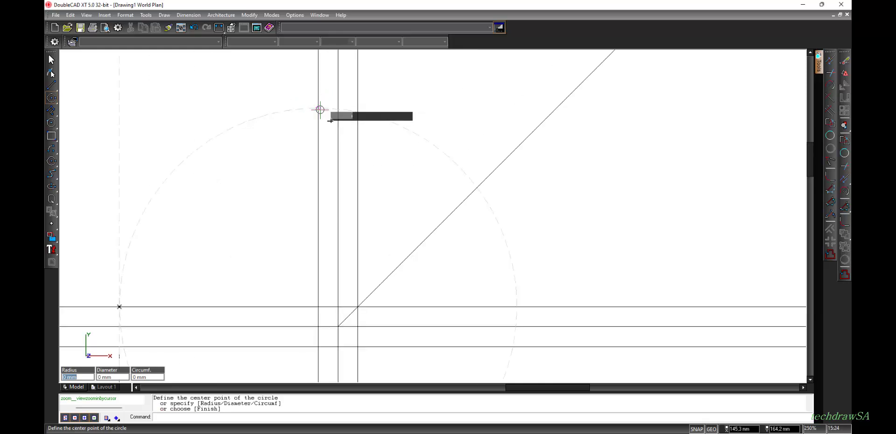
{"action": "mouse_move", "coordinate": [49, 99]}
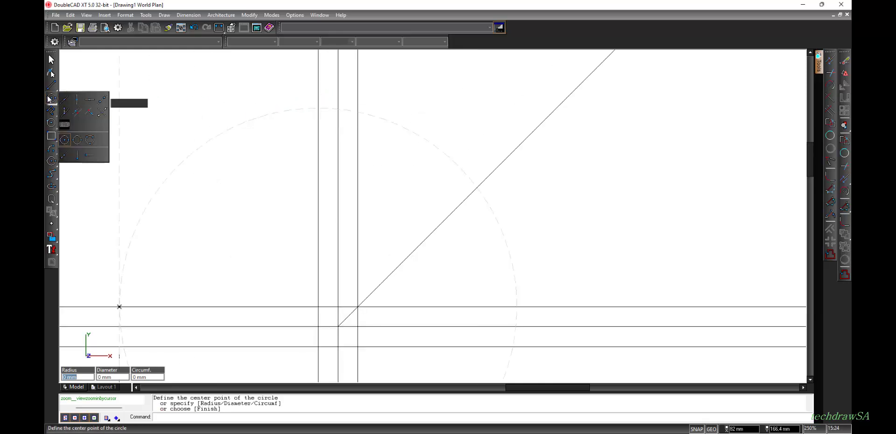
{"action": "left_click", "coordinate": [90, 101]}
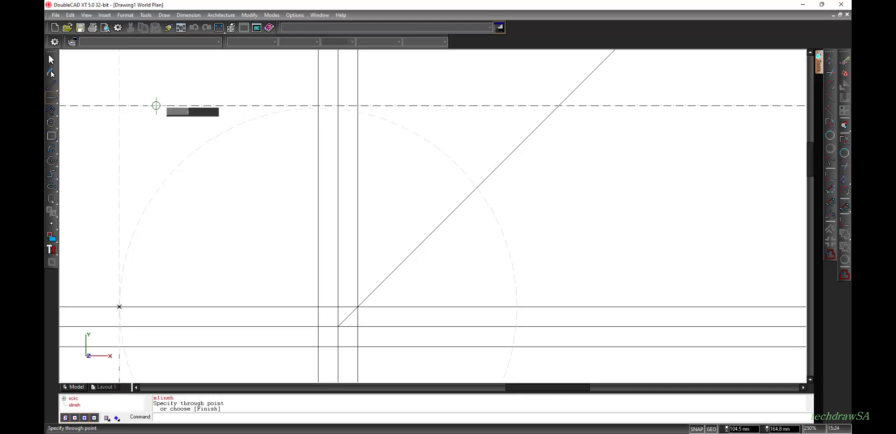
{"action": "left_click", "coordinate": [320, 109]}
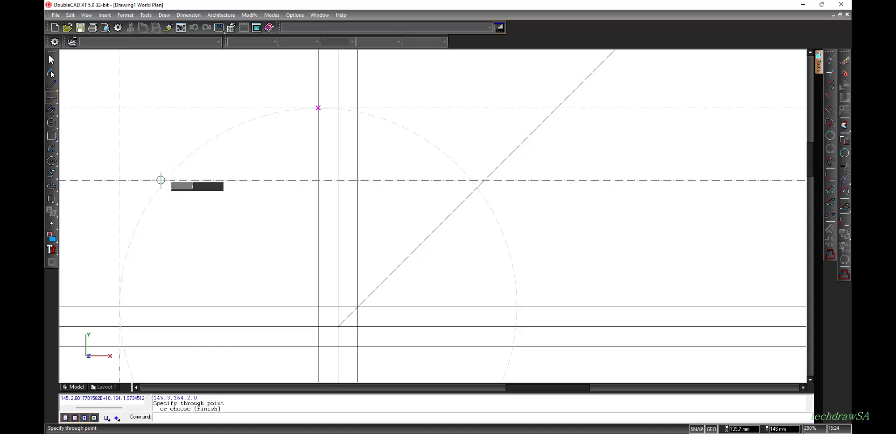
- Draw a 50 mm square from the crossing of the construction lines to the intersection of the left vertical and upper horizontal lines
{"action": "scroll", "coordinate": [161, 180], "scroll_direction": "down", "scroll_amount": 3}
{"action": "left_click", "coordinate": [54, 138]}
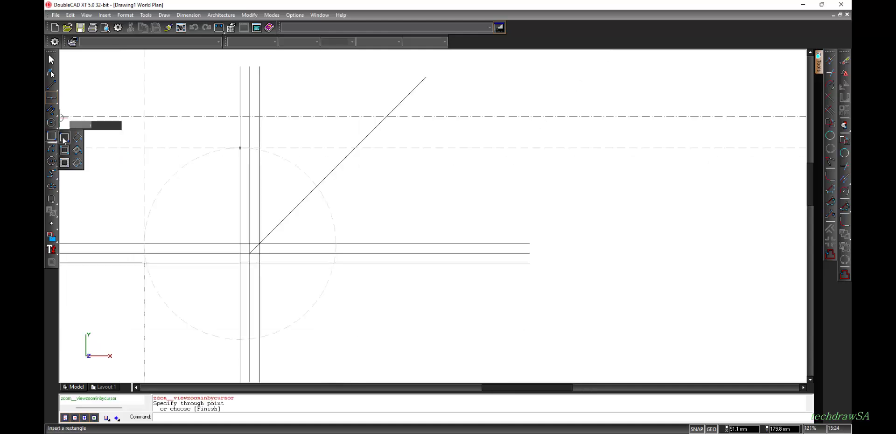
{"action": "left_click", "coordinate": [65, 138]}
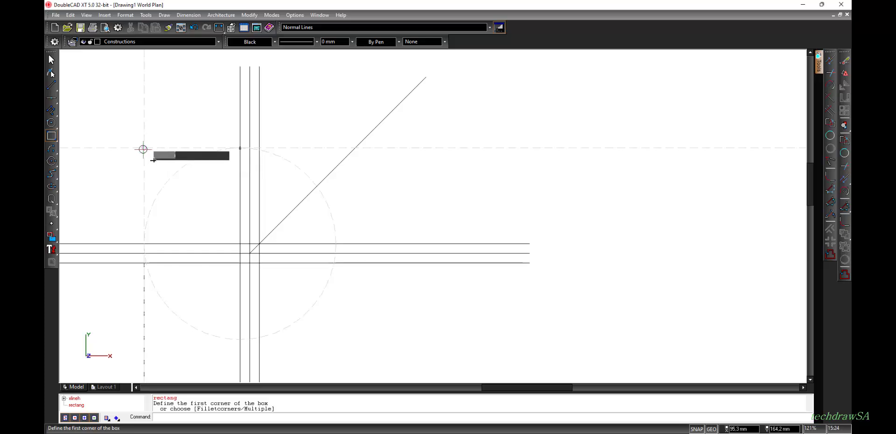
{"action": "left_click", "coordinate": [143, 149]}
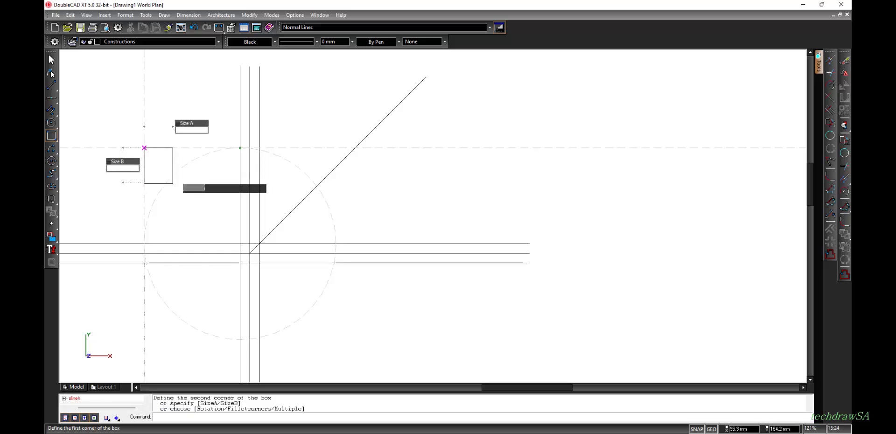
{"action": "left_click", "coordinate": [240, 244]}
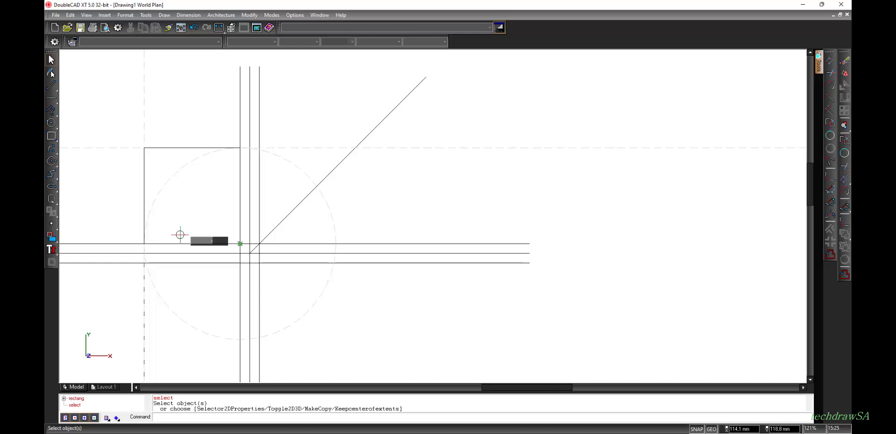
- Clear all construction lines and circles from the drawing
{"action": "scroll", "coordinate": [181, 236], "scroll_direction": "down", "scroll_amount": 2}
{"action": "scroll", "coordinate": [264, 328], "scroll_direction": "down", "scroll_amount": 3}
{"action": "scroll", "coordinate": [257, 342], "scroll_direction": "up", "scroll_amount": 4}
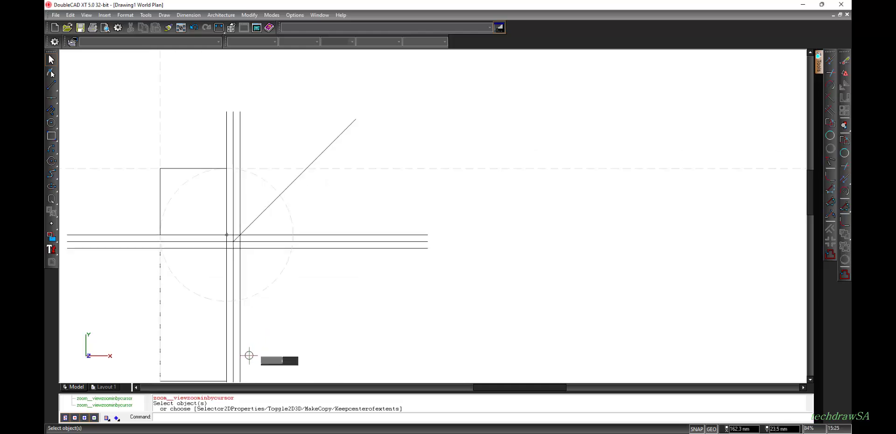
{"action": "scroll", "coordinate": [234, 345], "scroll_direction": "down", "scroll_amount": 3}
{"action": "left_click", "coordinate": [70, 14]}
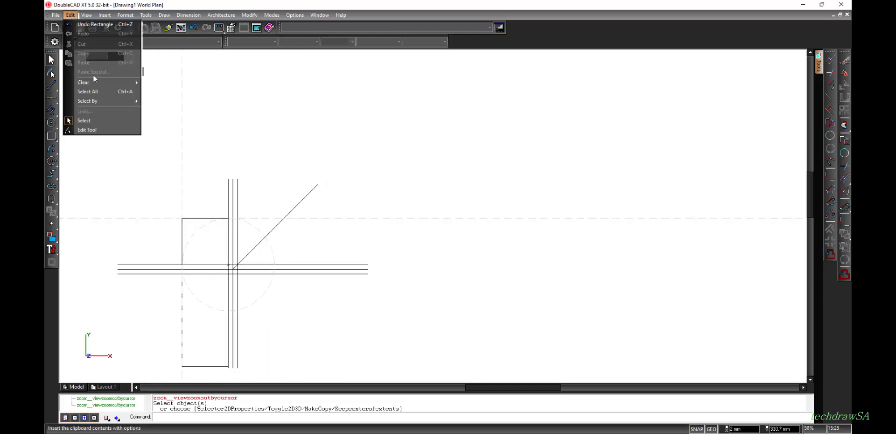
{"action": "mouse_move", "coordinate": [94, 83]}
{"action": "left_click", "coordinate": [173, 111]}
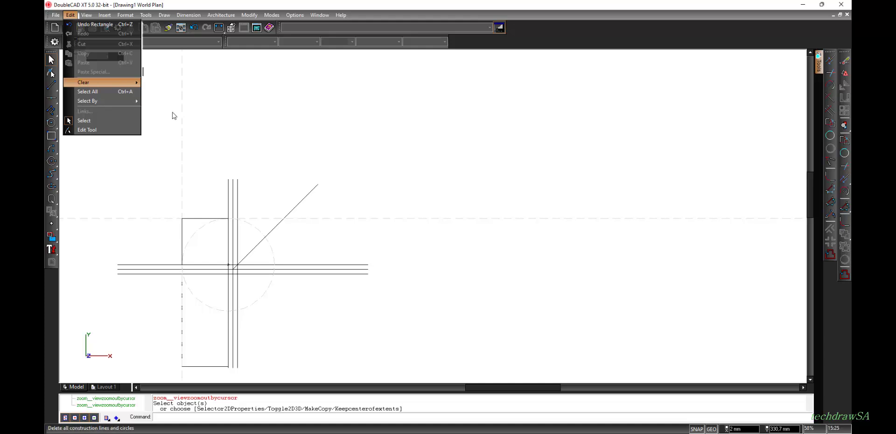
- Place a horizontal construction line through the square's upper-right corner and a vertical one where it crosses the diagonal line
{"action": "left_click", "coordinate": [52, 99]}
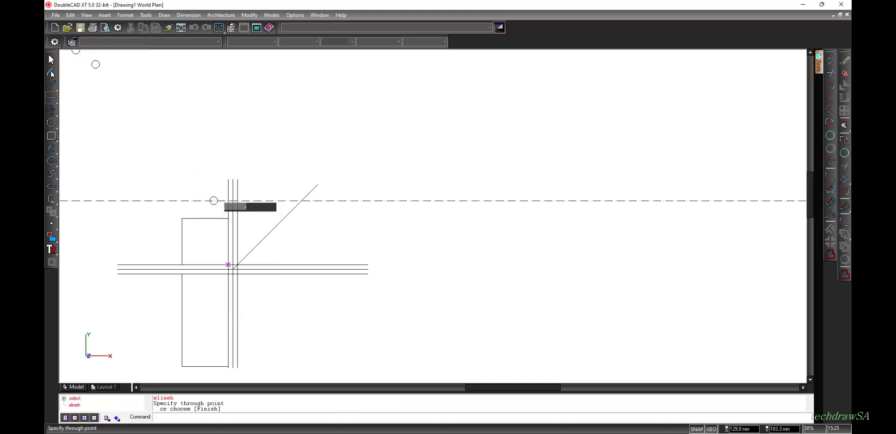
{"action": "left_click", "coordinate": [228, 219]}
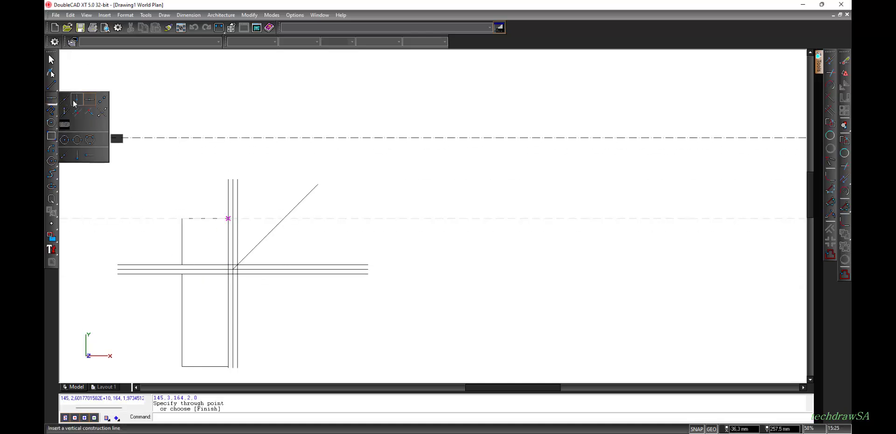
{"action": "left_click", "coordinate": [75, 99]}
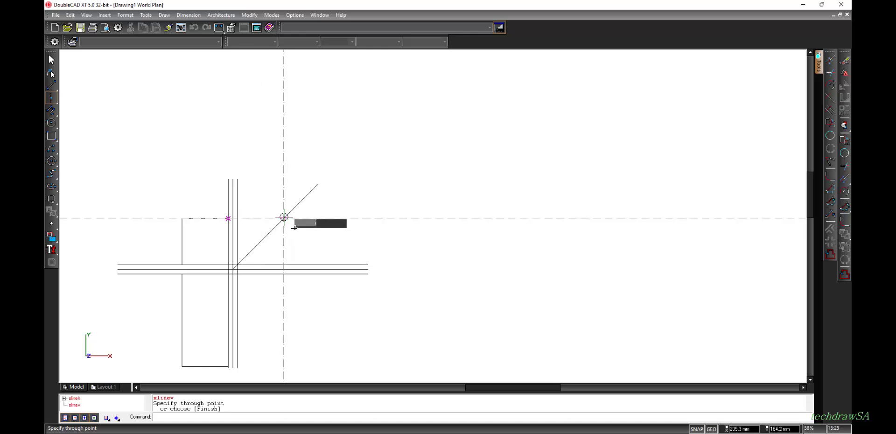
{"action": "left_click", "coordinate": [283, 216]}
{"action": "scroll", "coordinate": [284, 217], "scroll_direction": "up", "scroll_amount": 6}
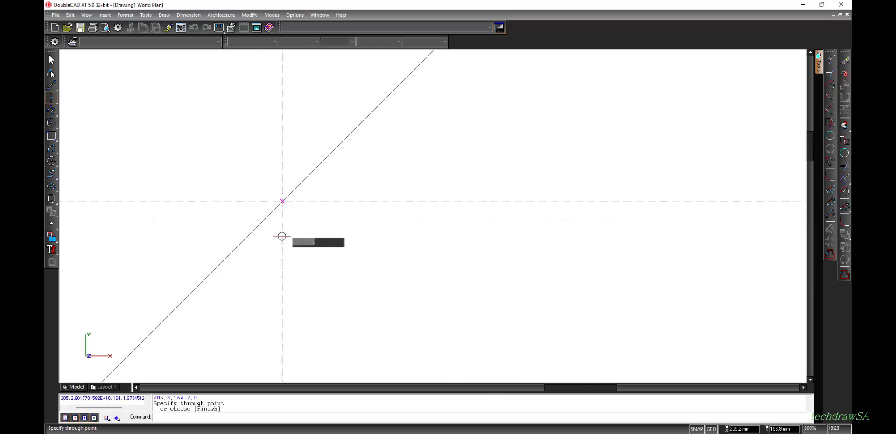
- Place a horizontal construction line through the lower-right corner of the tall rectangle, on the left vertical line
{"action": "scroll", "coordinate": [282, 237], "scroll_direction": "down", "scroll_amount": 7}
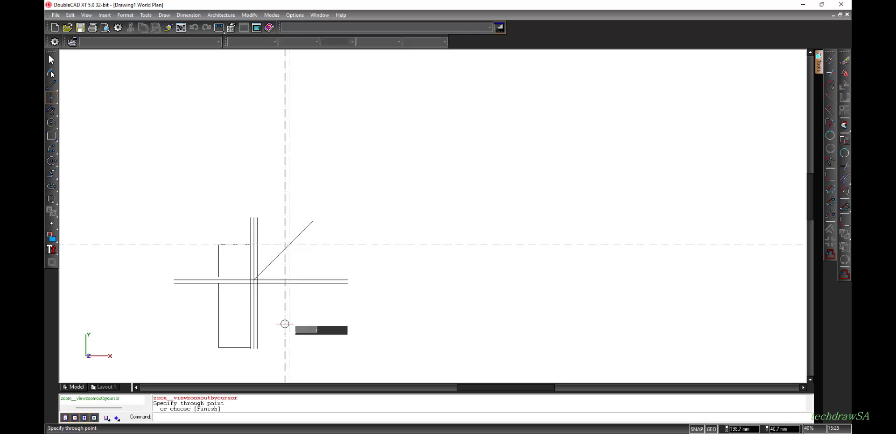
{"action": "scroll", "coordinate": [275, 332], "scroll_direction": "up", "scroll_amount": 3}
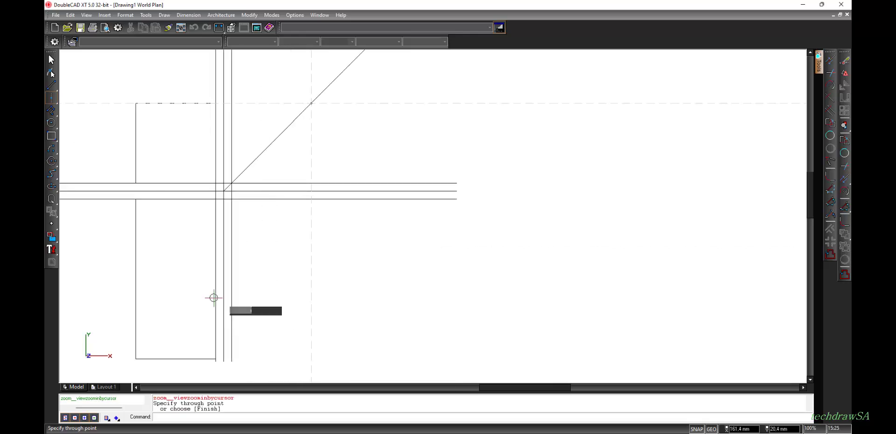
{"action": "left_click", "coordinate": [52, 99]}
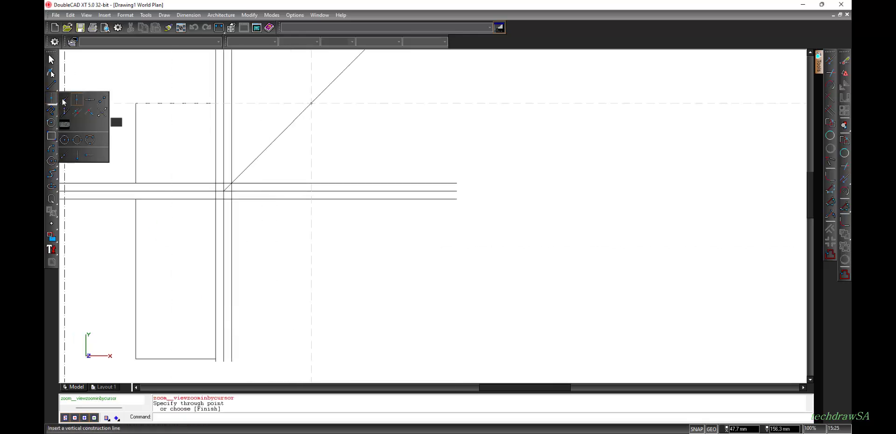
{"action": "left_click", "coordinate": [95, 99]}
{"action": "scroll", "coordinate": [224, 366], "scroll_direction": "up", "scroll_amount": 3}
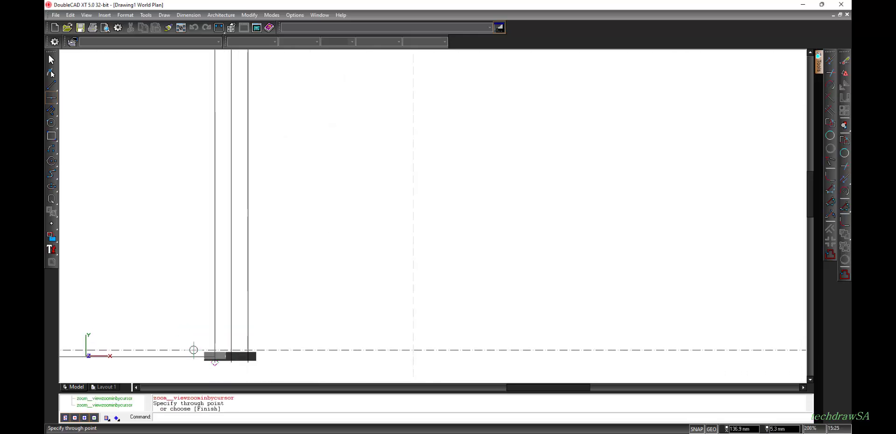
{"action": "left_click", "coordinate": [216, 357]}
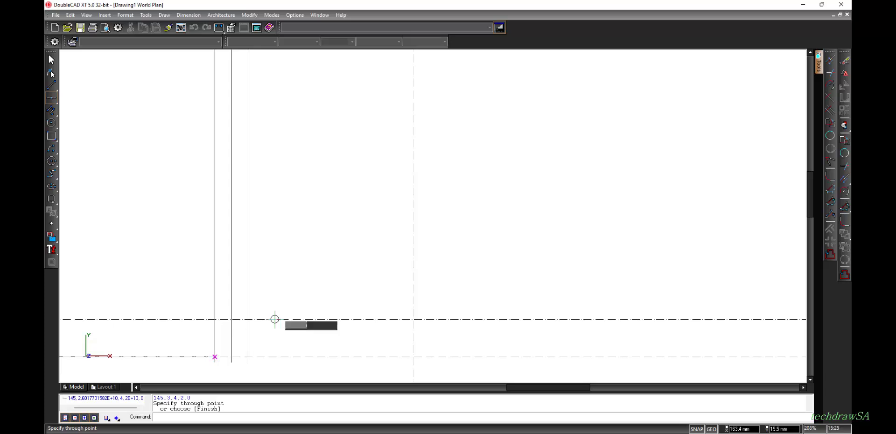
- Draw connected lines from the crossing of the right vertical and lower horizontal lines to the vertical construction line, and down it to the lower construction line
{"action": "scroll", "coordinate": [299, 229], "scroll_direction": "down", "scroll_amount": 3}
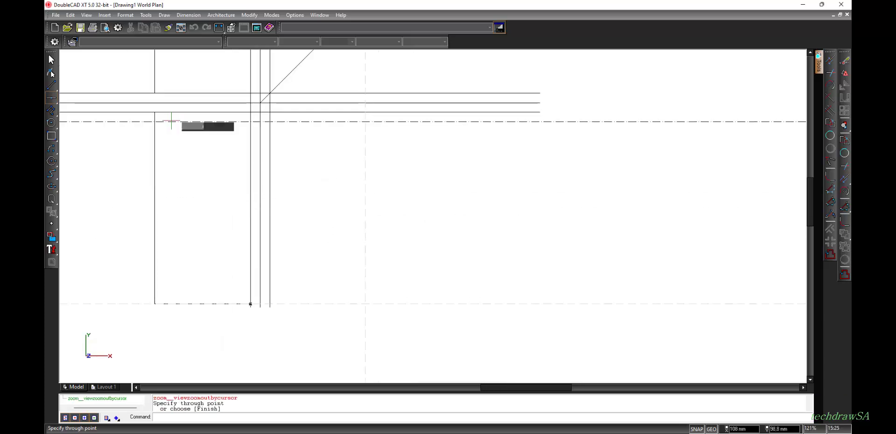
{"action": "left_click", "coordinate": [52, 88]}
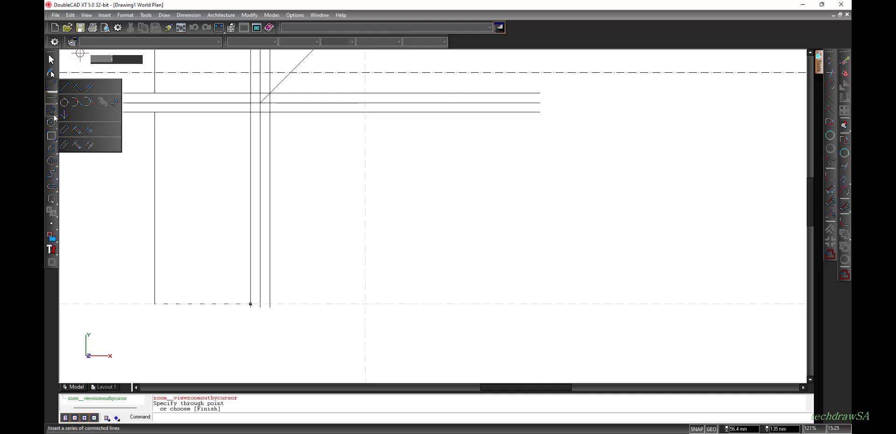
{"action": "mouse_move", "coordinate": [51, 113]}
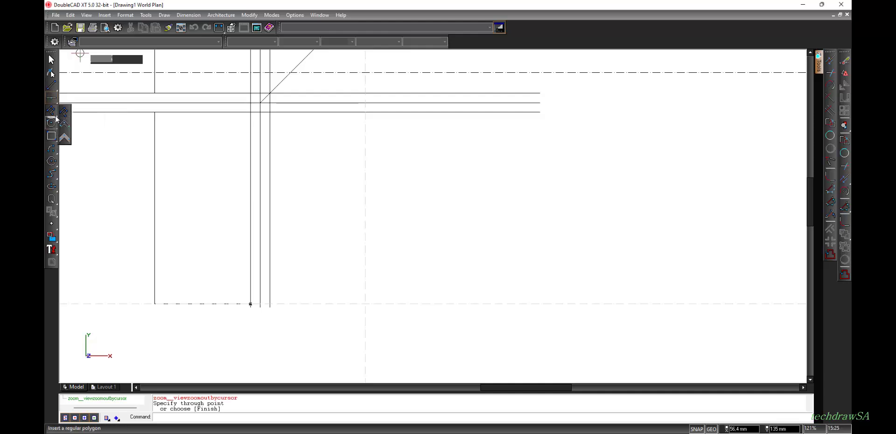
{"action": "mouse_move", "coordinate": [53, 136]}
{"action": "mouse_move", "coordinate": [53, 90]}
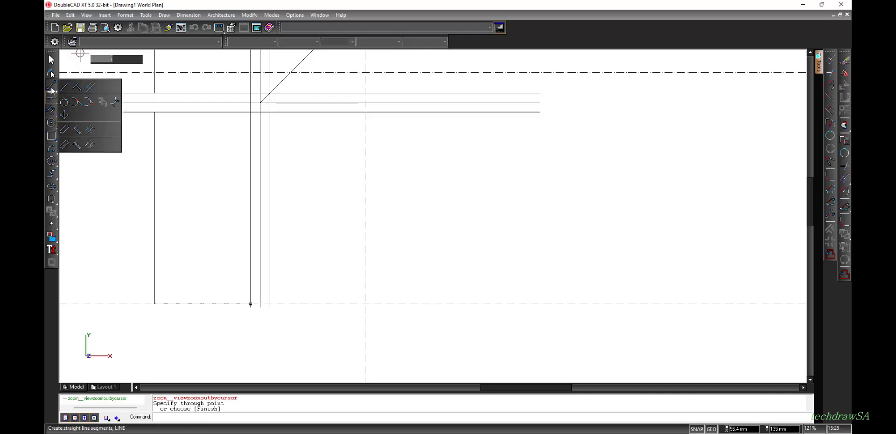
{"action": "left_click", "coordinate": [64, 87]}
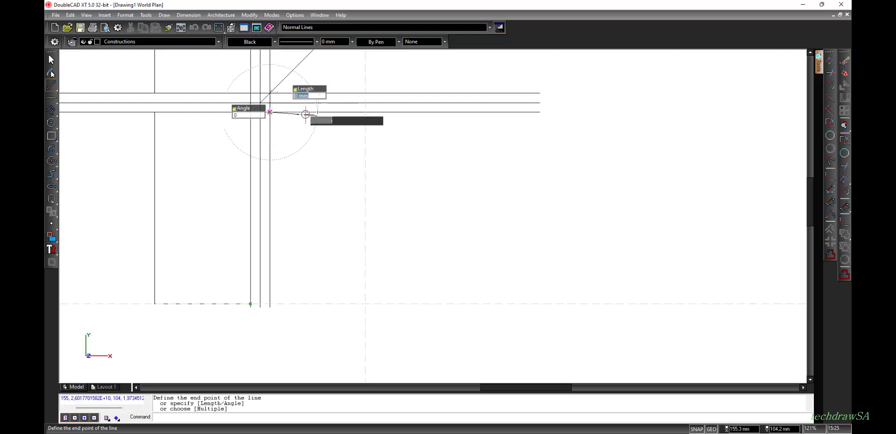
{"action": "left_click", "coordinate": [366, 112]}
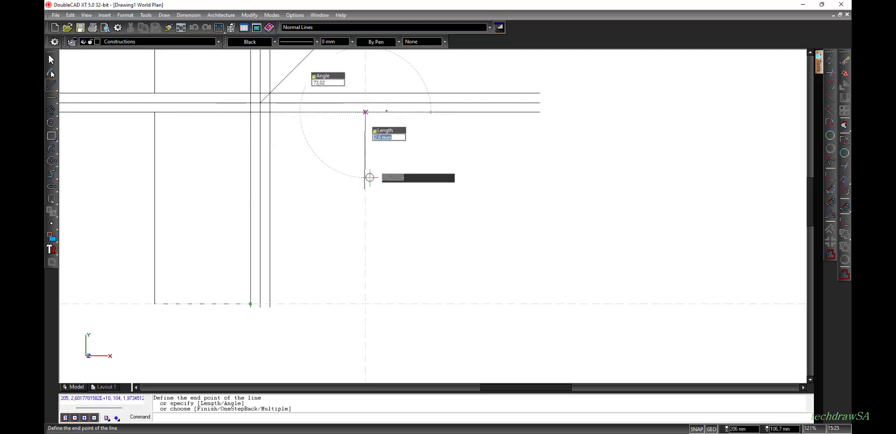
{"action": "left_click", "coordinate": [365, 304]}
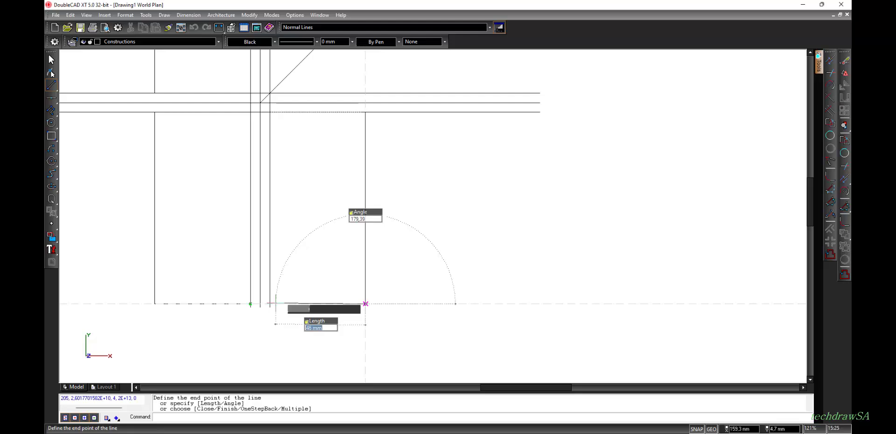
- Continue the outline back along the lower construction line to the right vertical line and up to its starting point, then end the line
{"action": "scroll", "coordinate": [269, 304], "scroll_direction": "up", "scroll_amount": 3}
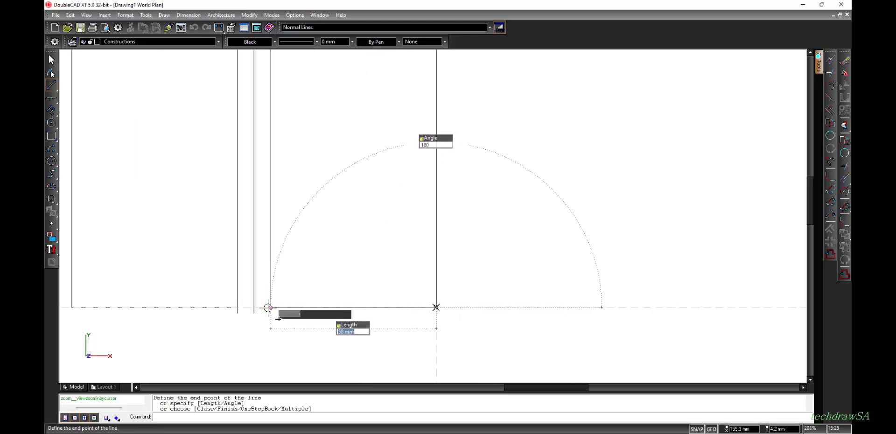
{"action": "scroll", "coordinate": [333, 134], "scroll_direction": "down", "scroll_amount": 6}
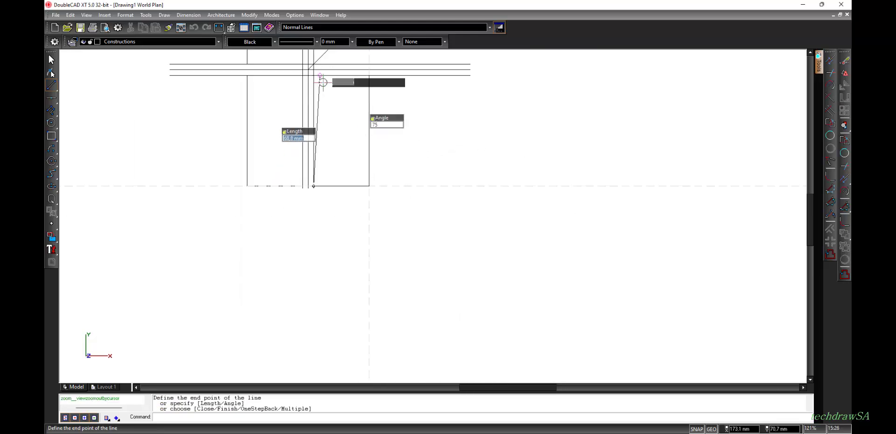
{"action": "scroll", "coordinate": [307, 70], "scroll_direction": "up", "scroll_amount": 4}
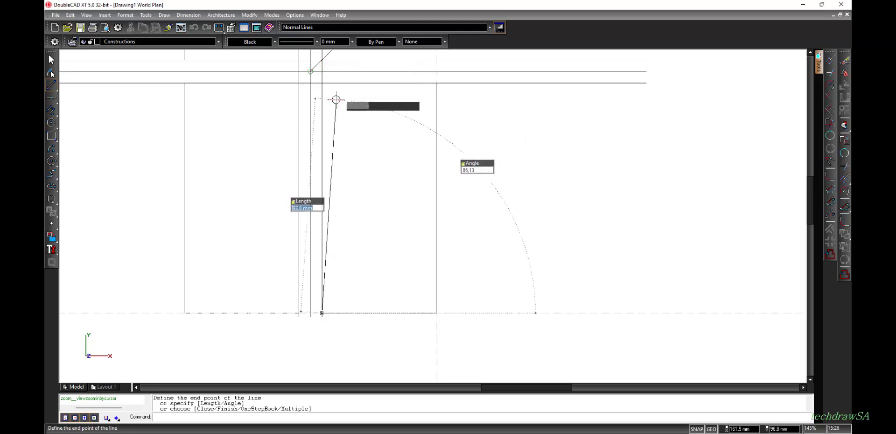
{"action": "right_click", "coordinate": [339, 102]}
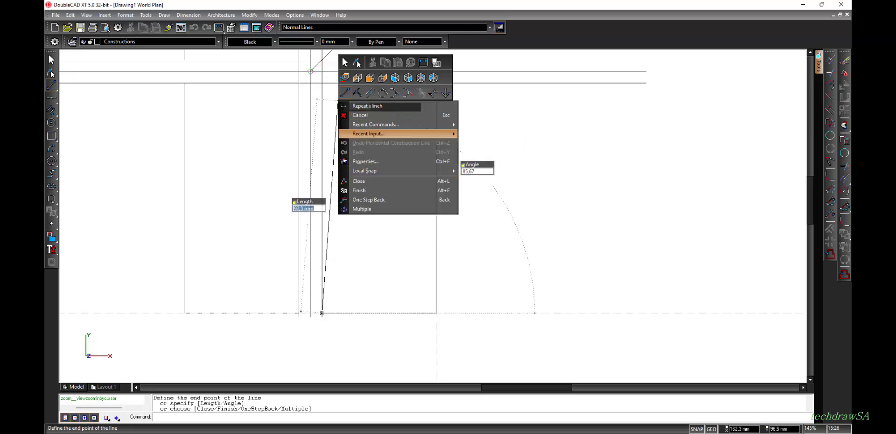
{"action": "left_click", "coordinate": [531, 38]}
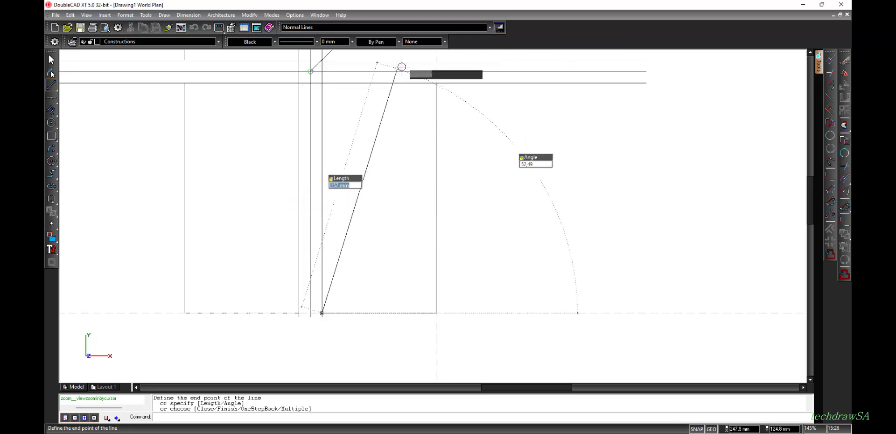
{"action": "left_click", "coordinate": [330, 93]}
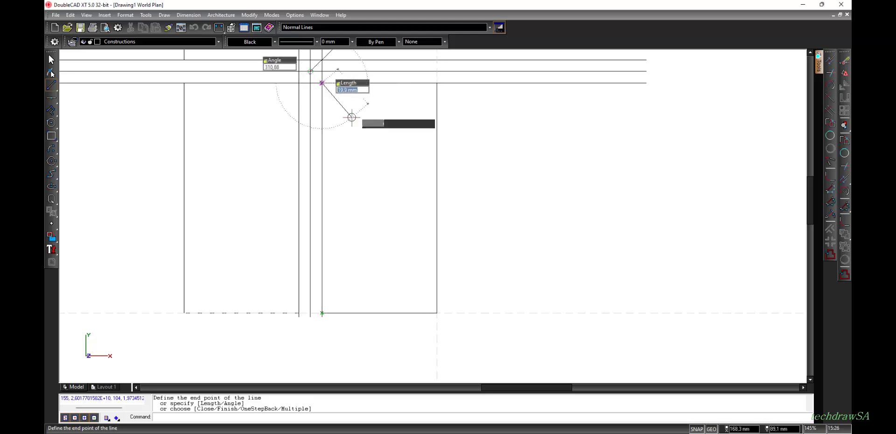
{"action": "key", "text": "Escape"}
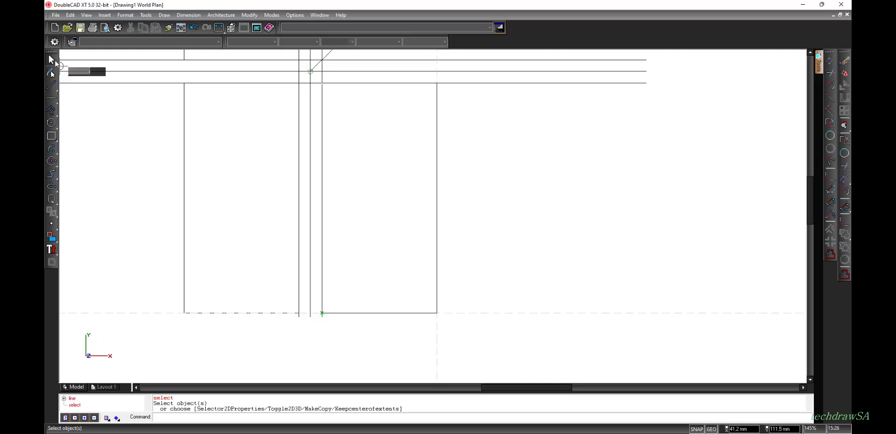
- Select the lower-right rectangle's right, bottom and left lines in turn to inspect them
{"action": "left_click", "coordinate": [435, 151]}
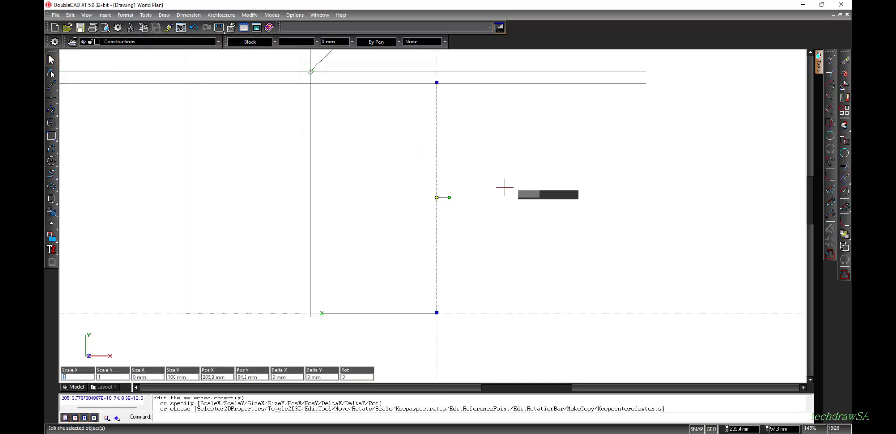
{"action": "left_click", "coordinate": [373, 318]}
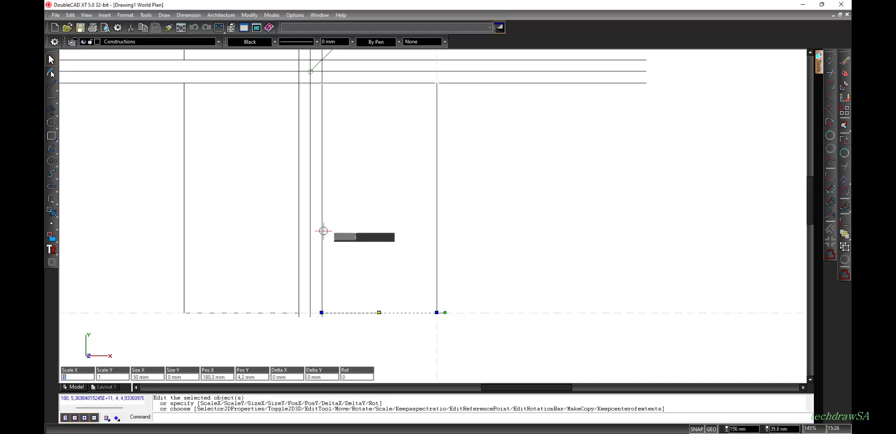
{"action": "left_click", "coordinate": [321, 231]}
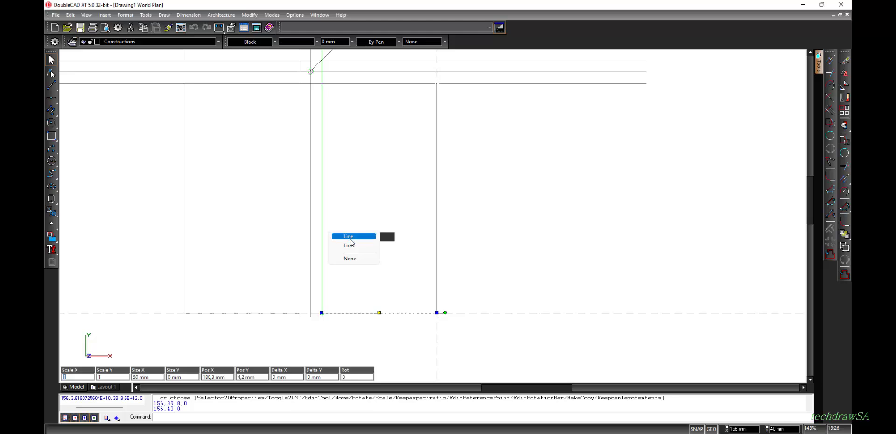
{"action": "left_click", "coordinate": [354, 238]}
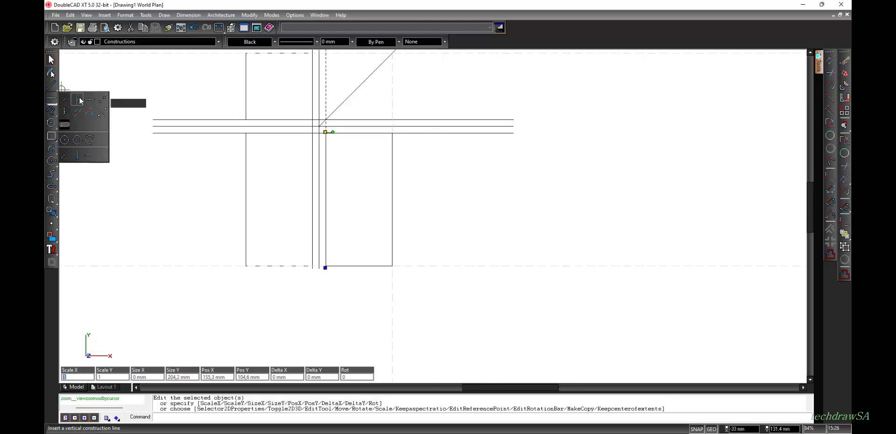
{"action": "left_click", "coordinate": [75, 97]}
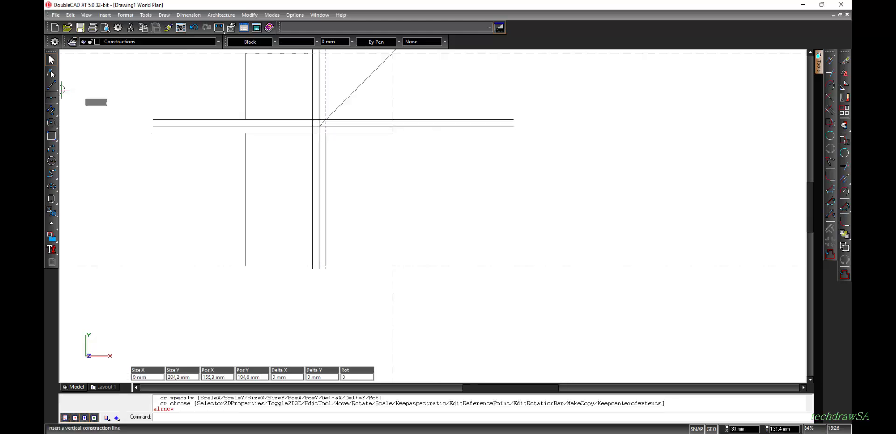
{"action": "scroll", "coordinate": [321, 100], "scroll_direction": "up", "scroll_amount": 4}
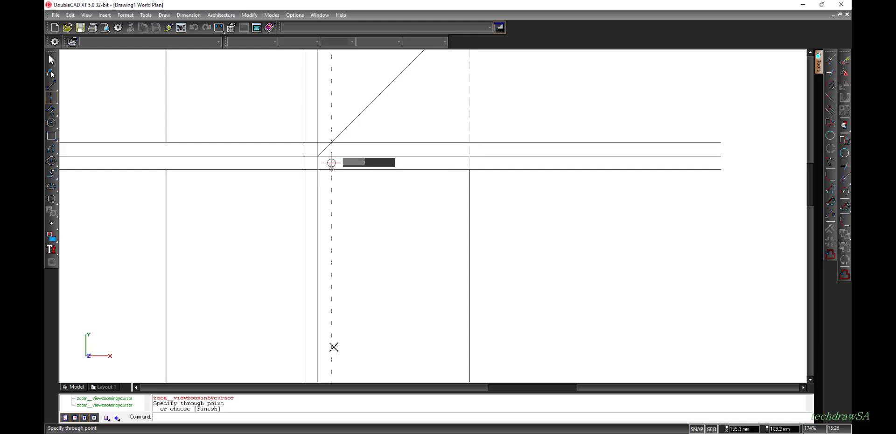
{"action": "scroll", "coordinate": [339, 146], "scroll_direction": "down", "scroll_amount": 3}
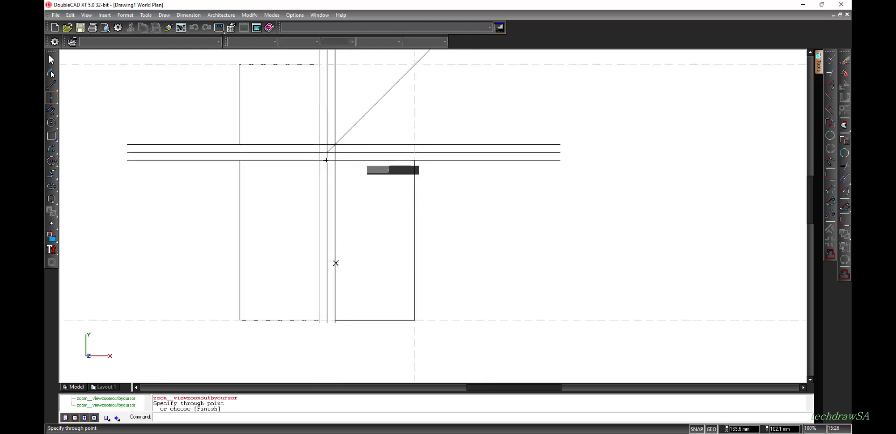
{"action": "middle_click", "coordinate": [175, 111]}
{"action": "middle_click", "coordinate": [174, 111]}
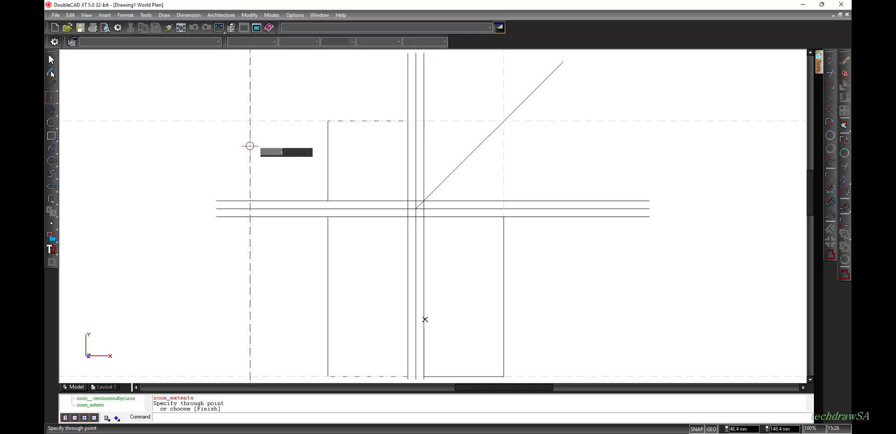
- Draw connected lines from the upper-left square's upper-right corner to the construction-line crossing on the diagonal, and down to the lower horizontal line
{"action": "left_click", "coordinate": [52, 87]}
{"action": "left_click", "coordinate": [66, 87]}
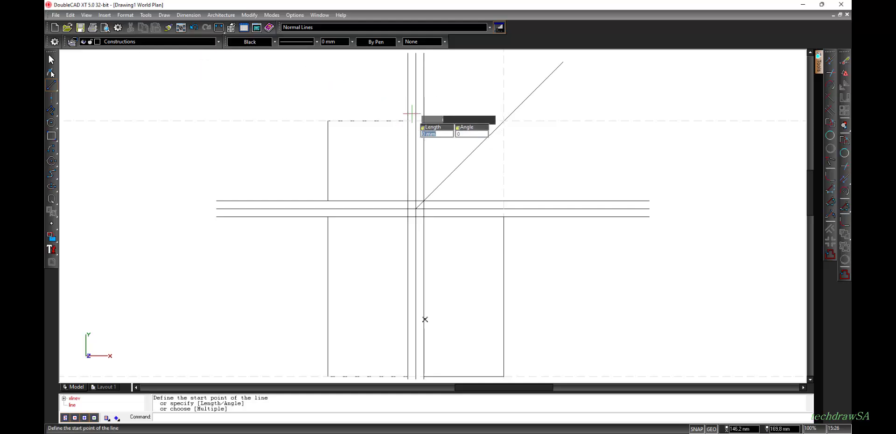
{"action": "scroll", "coordinate": [459, 125], "scroll_direction": "up", "scroll_amount": 2}
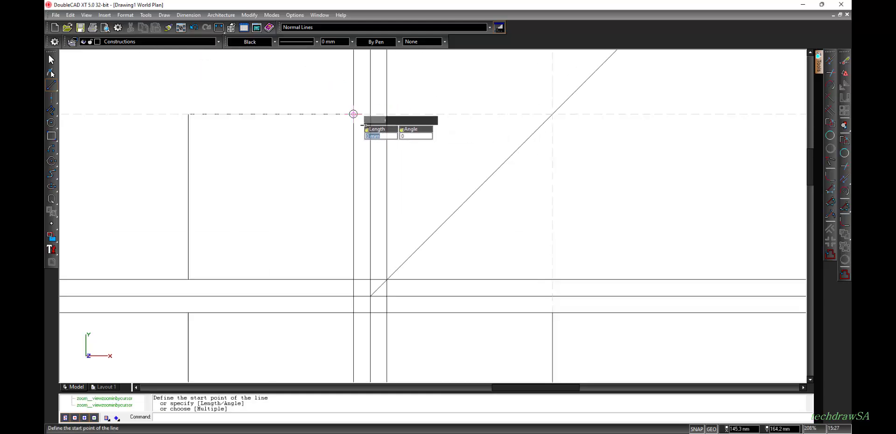
{"action": "left_click", "coordinate": [353, 114]}
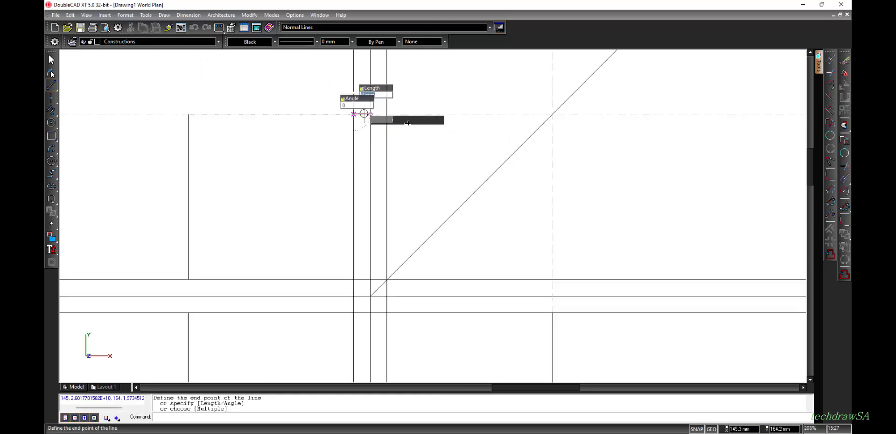
{"action": "left_click", "coordinate": [553, 115]}
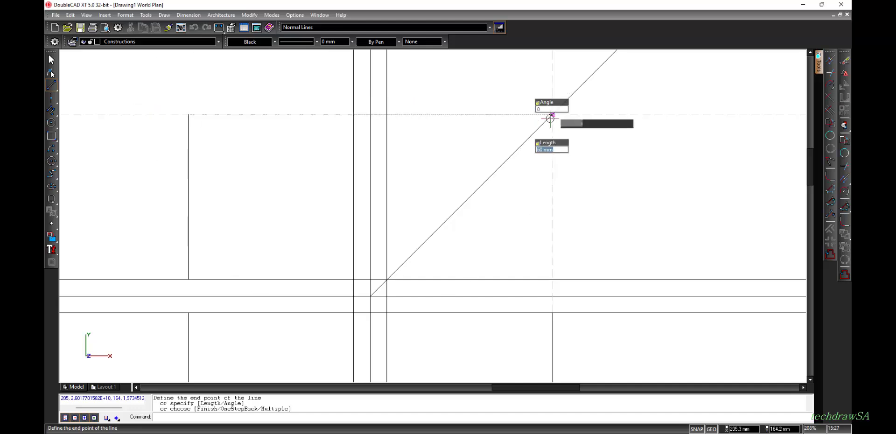
{"action": "left_click", "coordinate": [553, 312]}
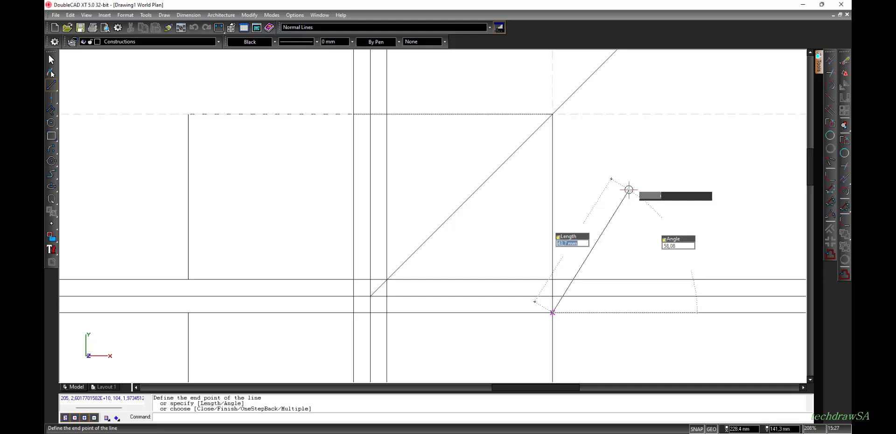
{"action": "key", "text": "Escape"}
{"action": "scroll", "coordinate": [606, 183], "scroll_direction": "down", "scroll_amount": 2}
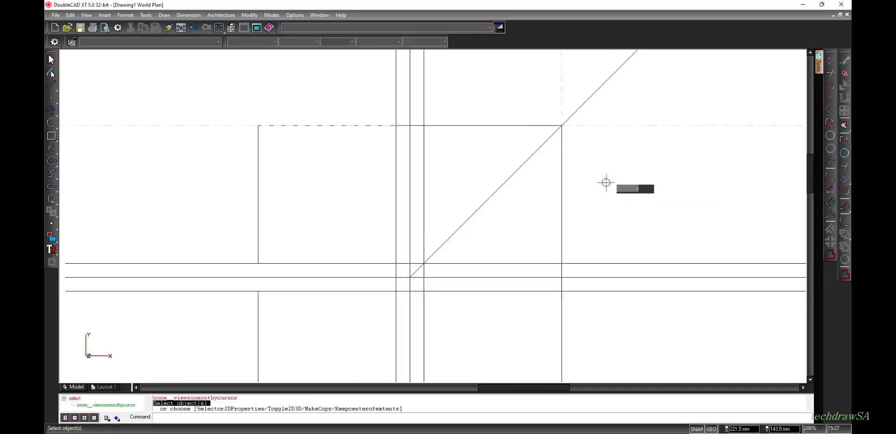
{"action": "scroll", "coordinate": [606, 214], "scroll_direction": "down", "scroll_amount": 1}
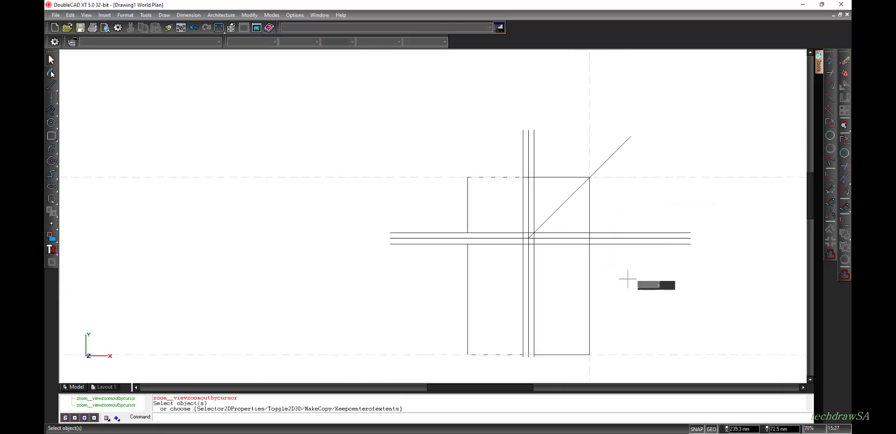
{"action": "scroll", "coordinate": [702, 306], "scroll_direction": "up", "scroll_amount": 1}
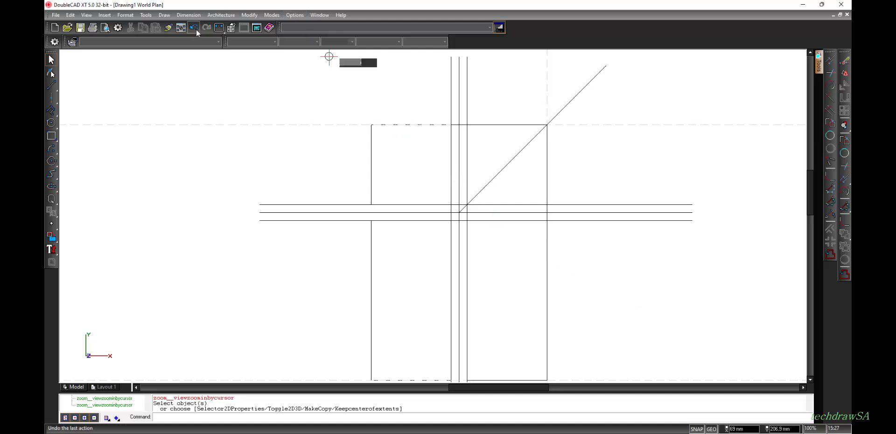
{"action": "left_click", "coordinate": [218, 28]}
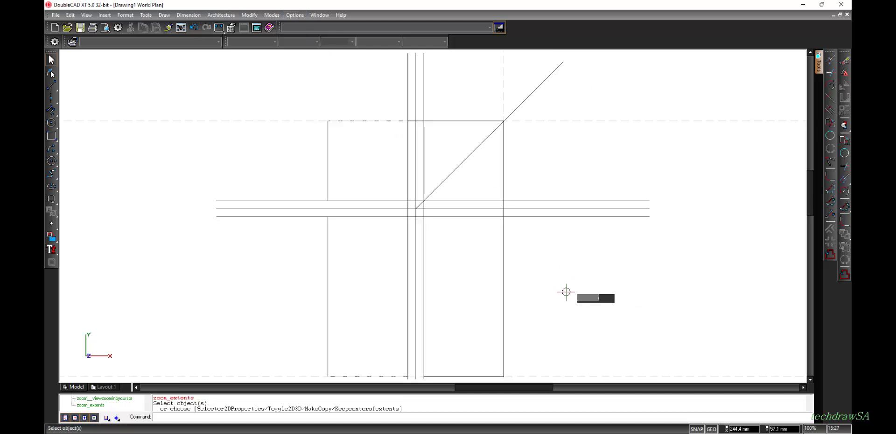
{"action": "left_click", "coordinate": [52, 85]}
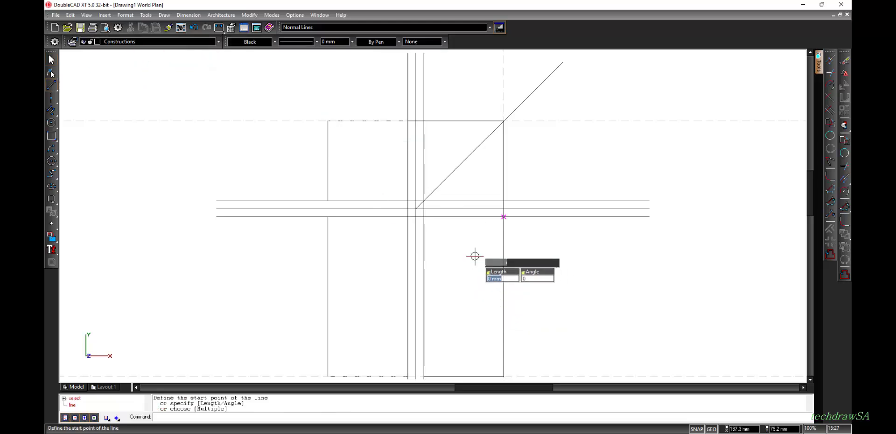
{"action": "left_click", "coordinate": [51, 60]}
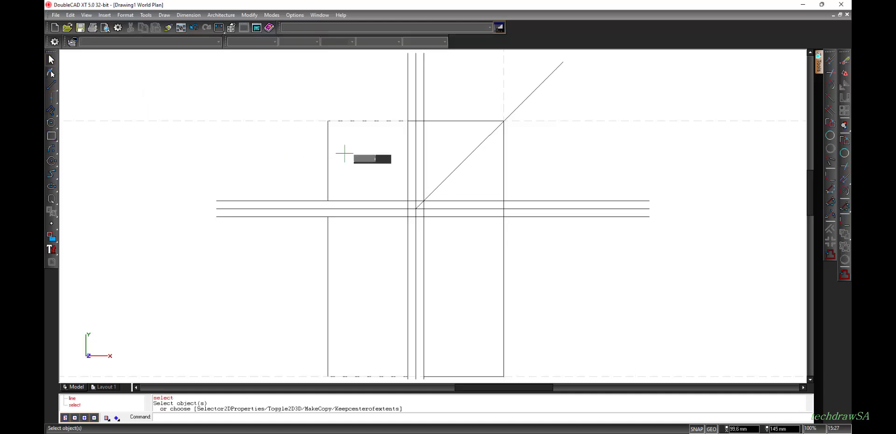
- Assign the upper-left square's outline to the Answers layer with a line width of 0,5 mm, and clear the selection
{"action": "mouse_move", "coordinate": [360, 155]}
{"action": "left_mouse_down"}
{"action": "mouse_move", "coordinate": [290, 88]}
{"action": "mouse_move", "coordinate": [253, 76]}
{"action": "left_mouse_up"}
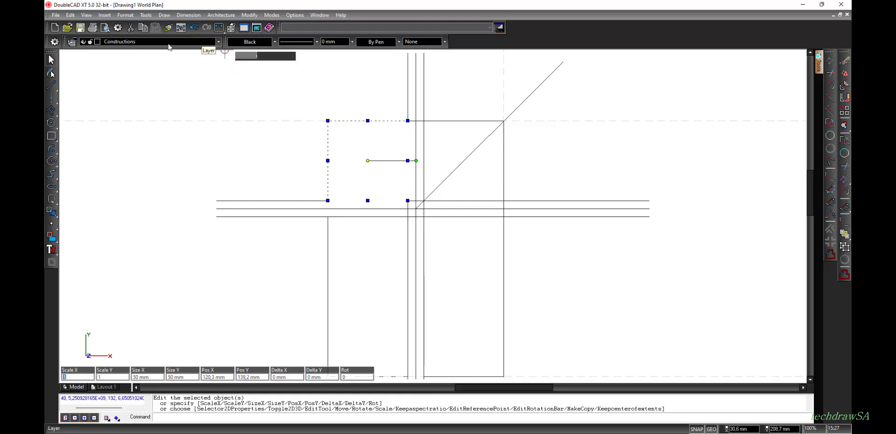
{"action": "left_click", "coordinate": [219, 42]}
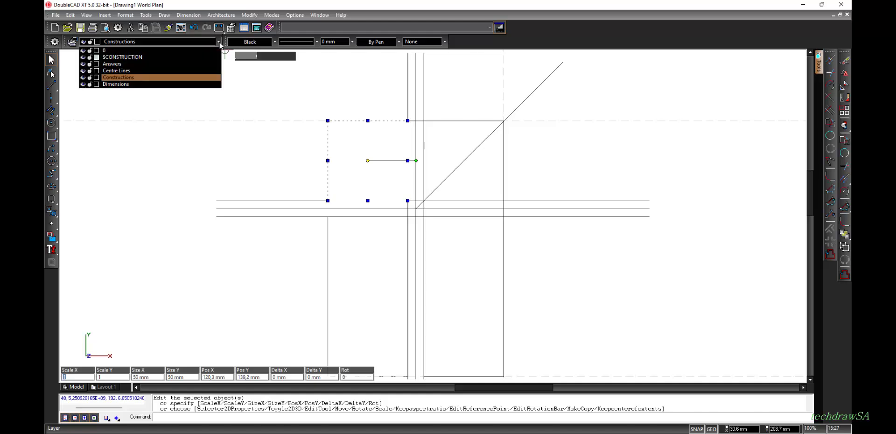
{"action": "left_click", "coordinate": [131, 64]}
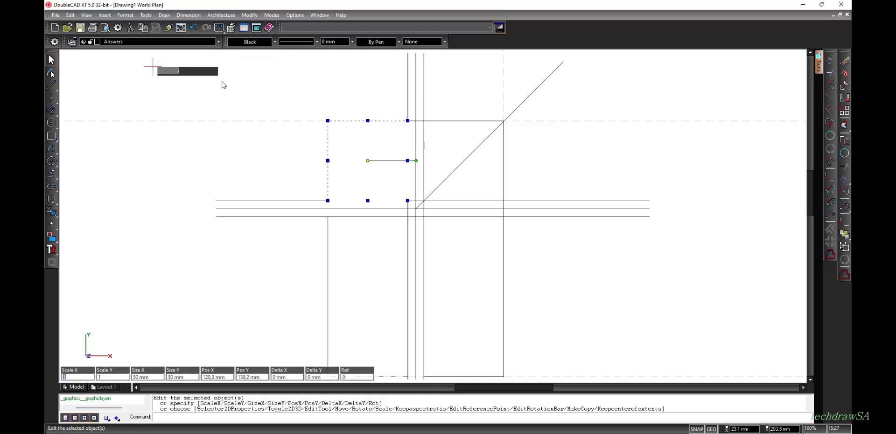
{"action": "left_click", "coordinate": [352, 42]}
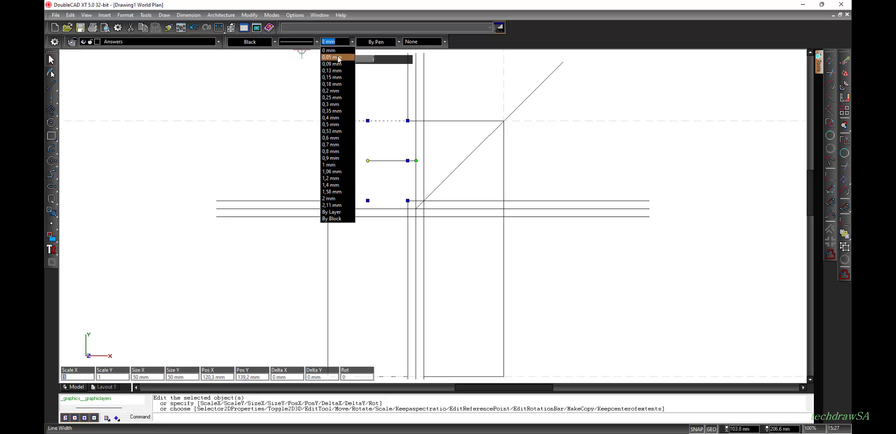
{"action": "left_click", "coordinate": [332, 125]}
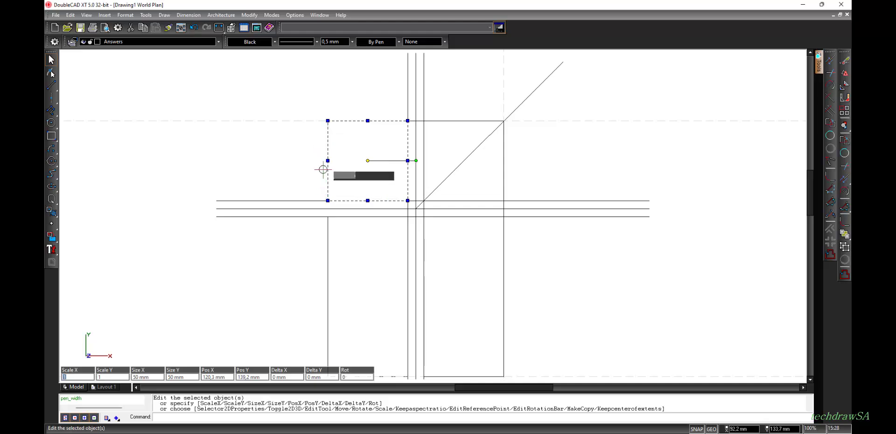
{"action": "right_click", "coordinate": [280, 144]}
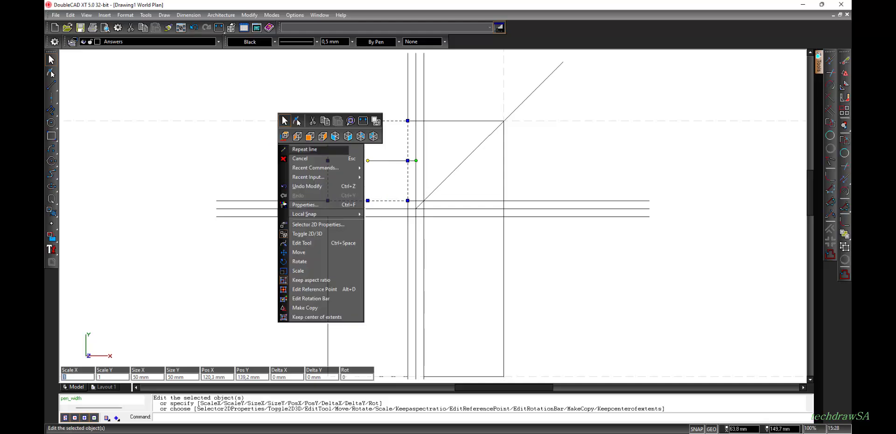
{"action": "key", "text": "Escape"}
{"action": "key", "text": "Escape"}
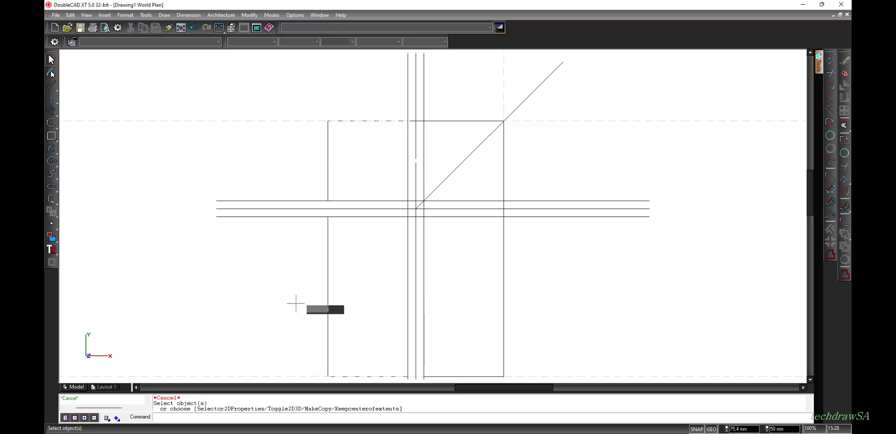
- Assign the lower-left rectangle's outline to the Answers layer and clear the selection
{"action": "left_click_drag", "start_coordinate": [338, 379], "coordinate": [283, 267]}
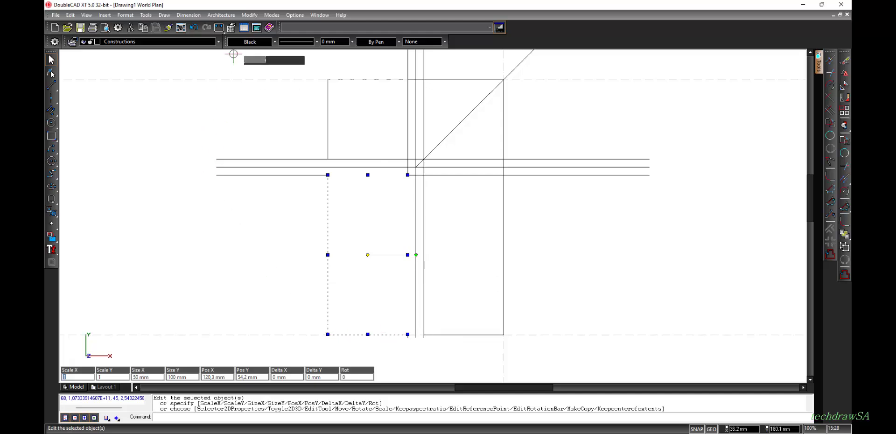
{"action": "left_click", "coordinate": [218, 42]}
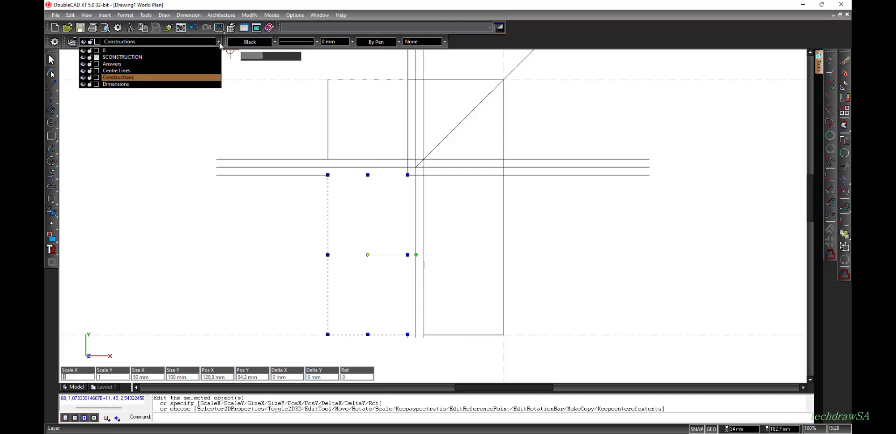
{"action": "left_click", "coordinate": [117, 64]}
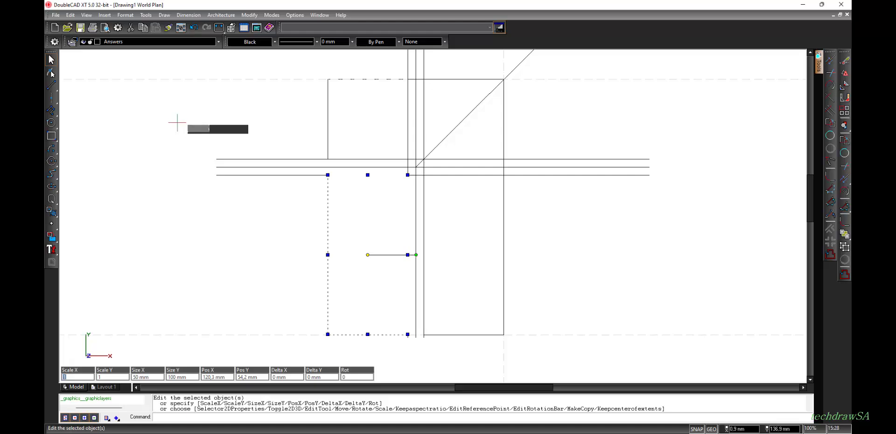
{"action": "left_click", "coordinate": [206, 124]}
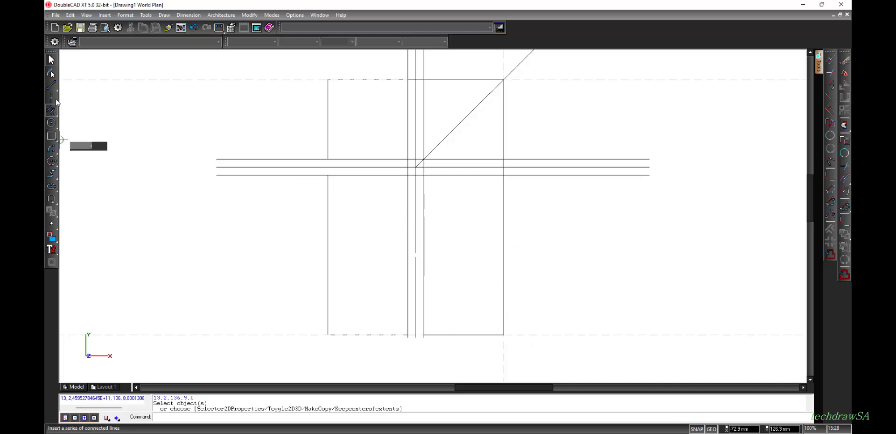
- Assign the lower-right rectangle's right, bottom and top lines and the long vertical line along its left side to the Answers layer
{"action": "left_click_drag", "start_coordinate": [522, 354], "coordinate": [446, 261]}
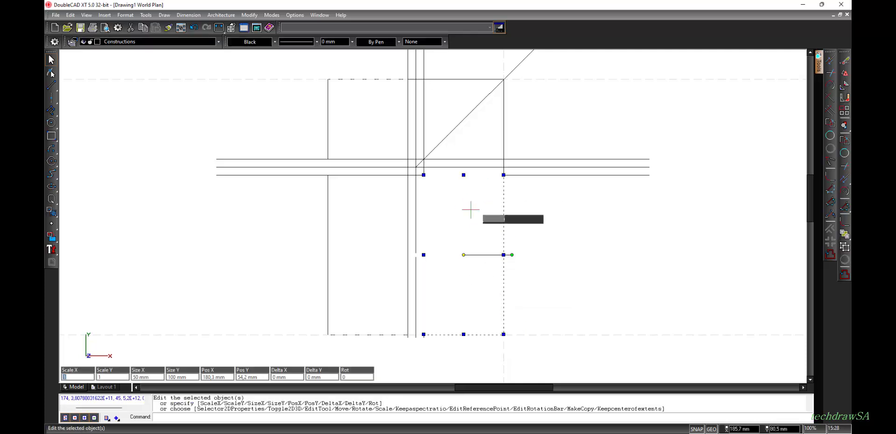
{"action": "left_click", "coordinate": [425, 278]}
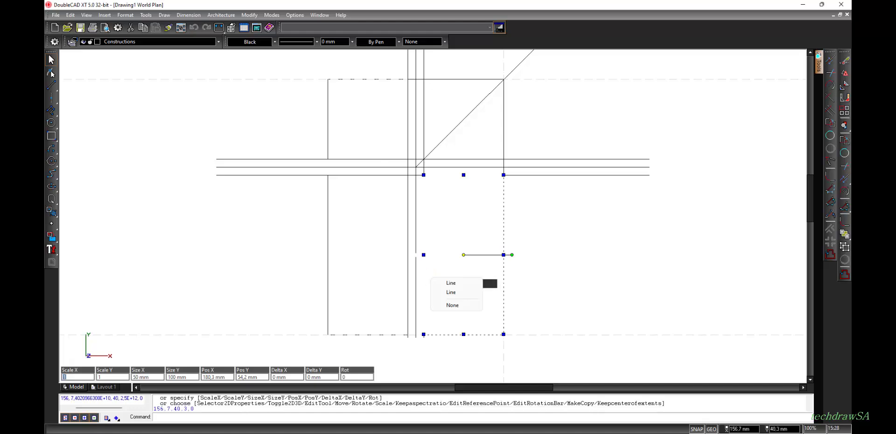
{"action": "left_click", "coordinate": [453, 283]}
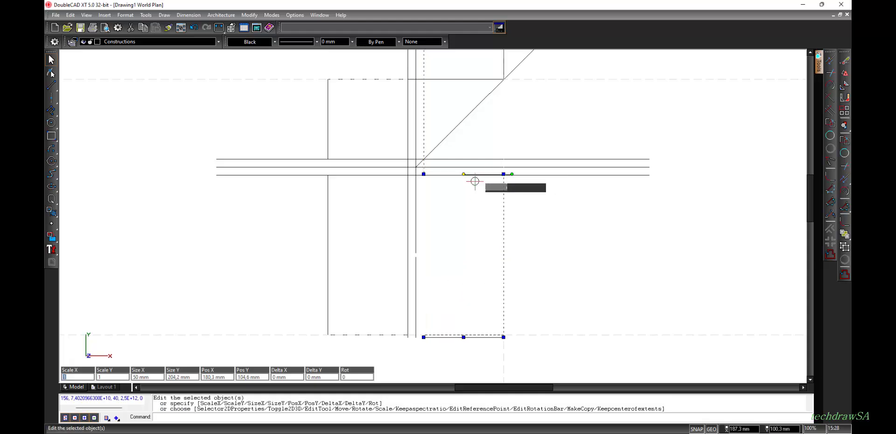
{"action": "left_click", "coordinate": [480, 174]}
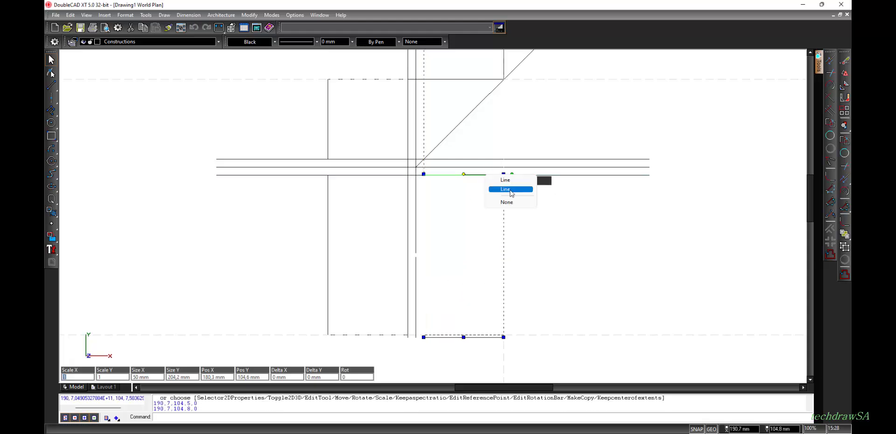
{"action": "left_click", "coordinate": [508, 190]}
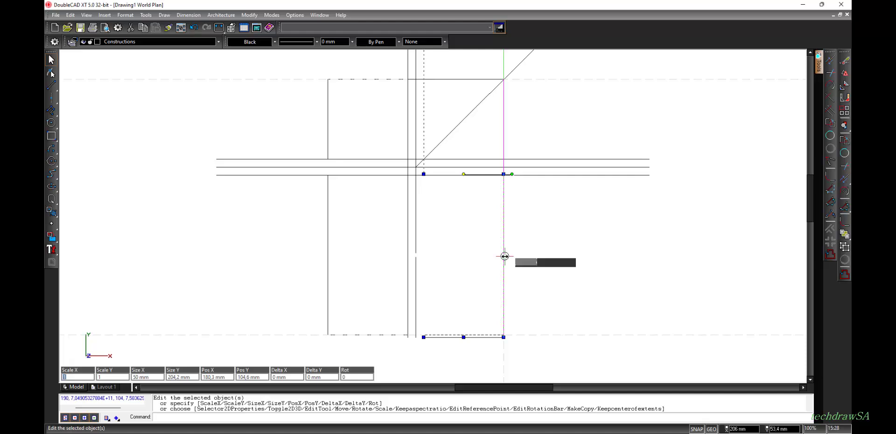
{"action": "left_click", "coordinate": [218, 42]}
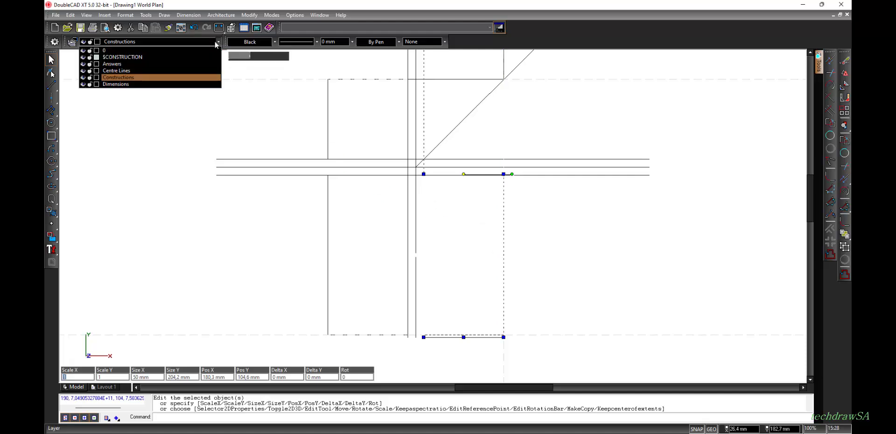
{"action": "left_click", "coordinate": [113, 67]}
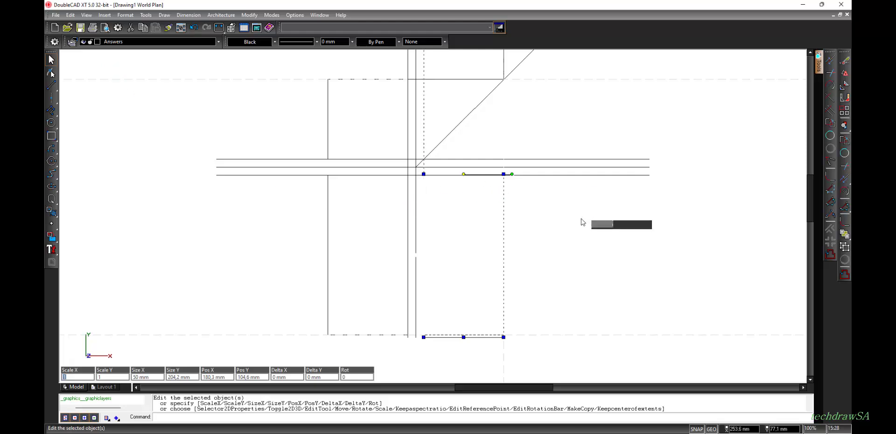
{"action": "right_click", "coordinate": [581, 222]}
{"action": "left_click", "coordinate": [602, 224]}
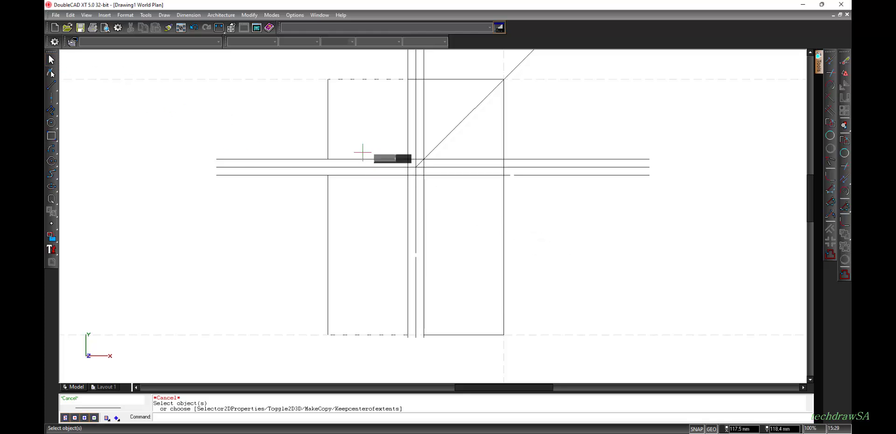
{"action": "left_click", "coordinate": [285, 199]}
{"action": "left_click", "coordinate": [168, 104]}
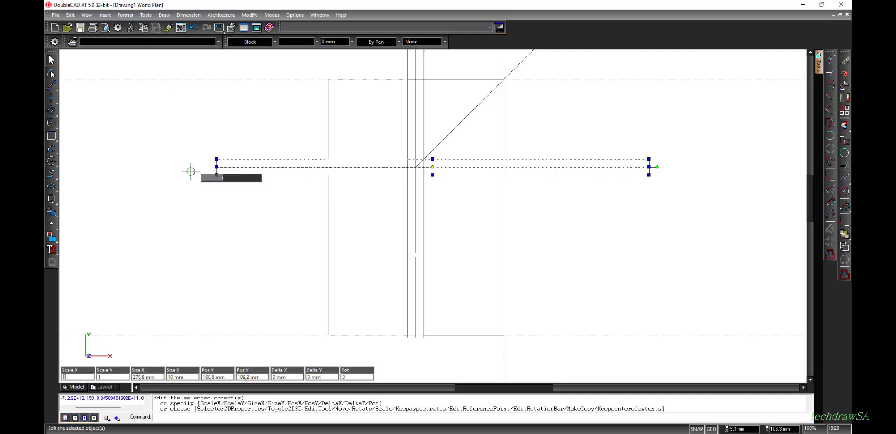
{"action": "left_click", "coordinate": [218, 42]}
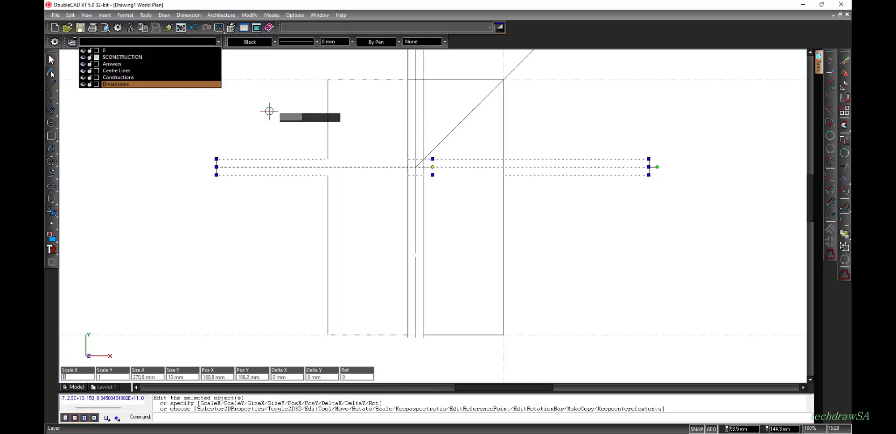
{"action": "key", "text": "Escape"}
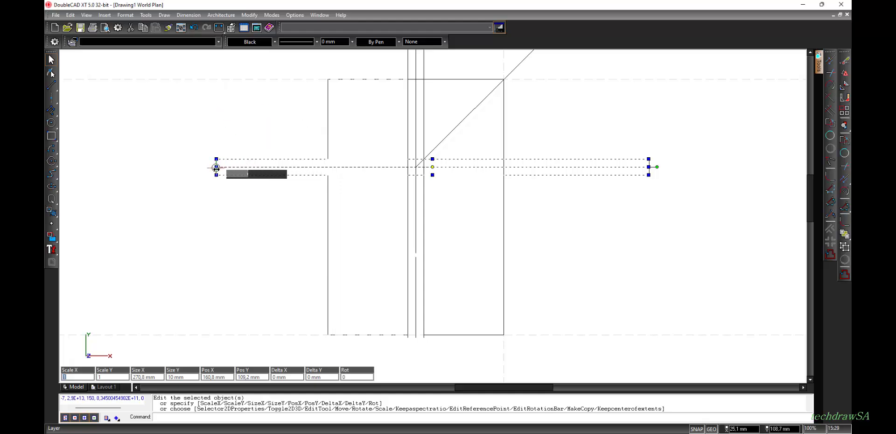
{"action": "key", "text": "Escape"}
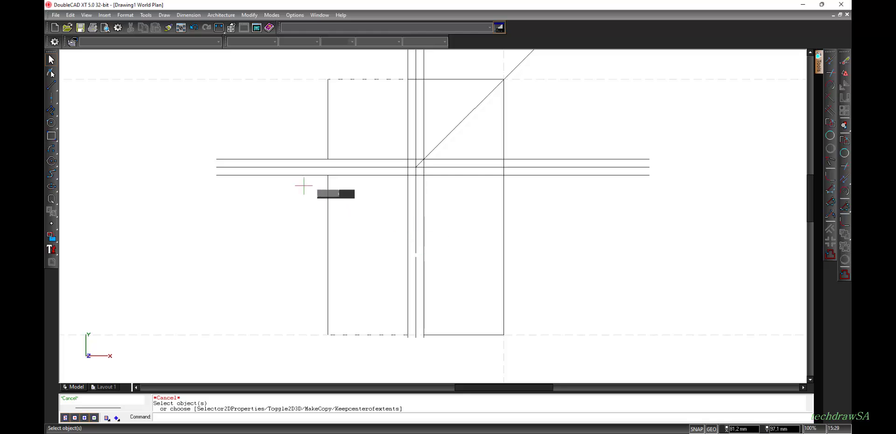
{"action": "left_click_drag", "start_coordinate": [250, 191], "coordinate": [166, 112]}
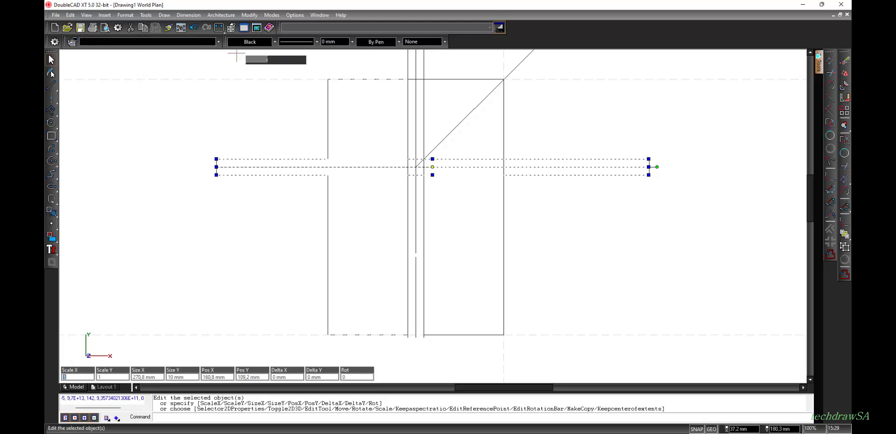
{"action": "left_click", "coordinate": [218, 42]}
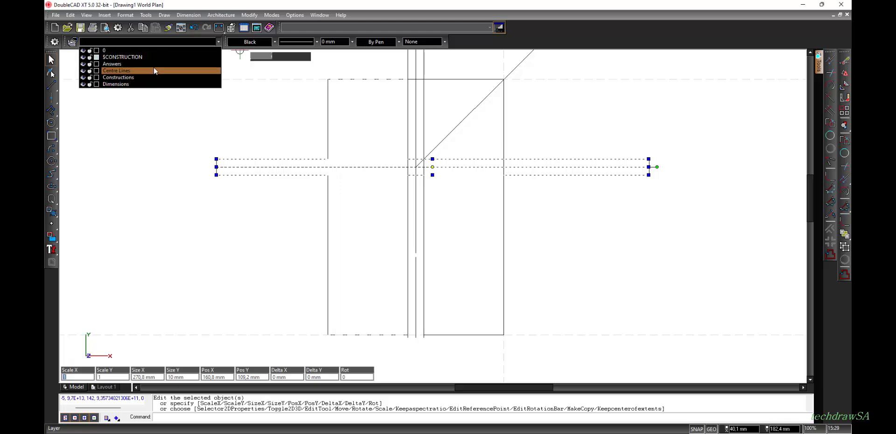
{"action": "left_click", "coordinate": [143, 176]}
{"action": "key", "text": "Escape"}
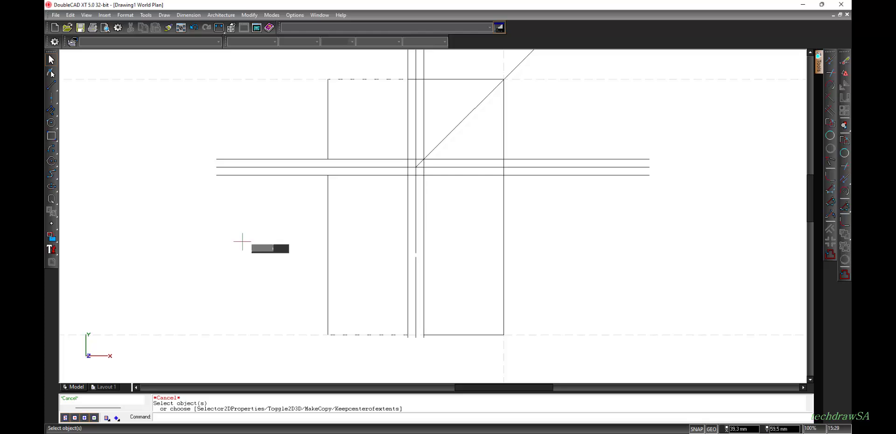
- Check the layers of the upper horizontal line, the upper-left square, the lower-left rectangle and the lower-right rectangle's right and bottom lines
{"action": "left_click", "coordinate": [219, 158]}
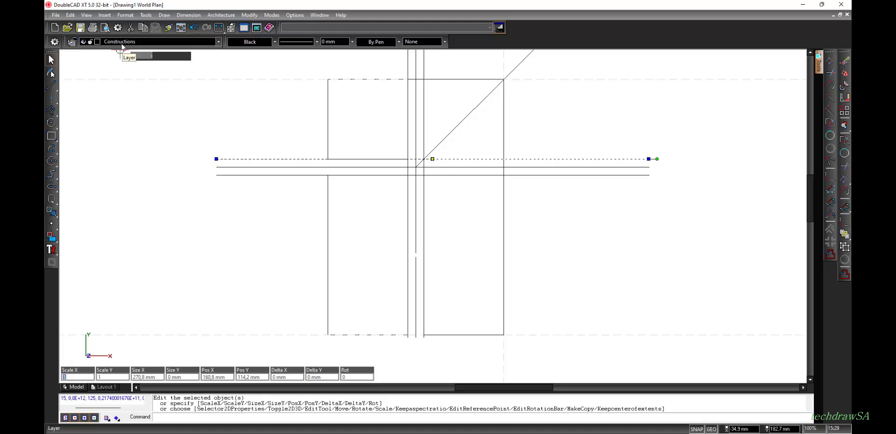
{"action": "key", "text": "Escape"}
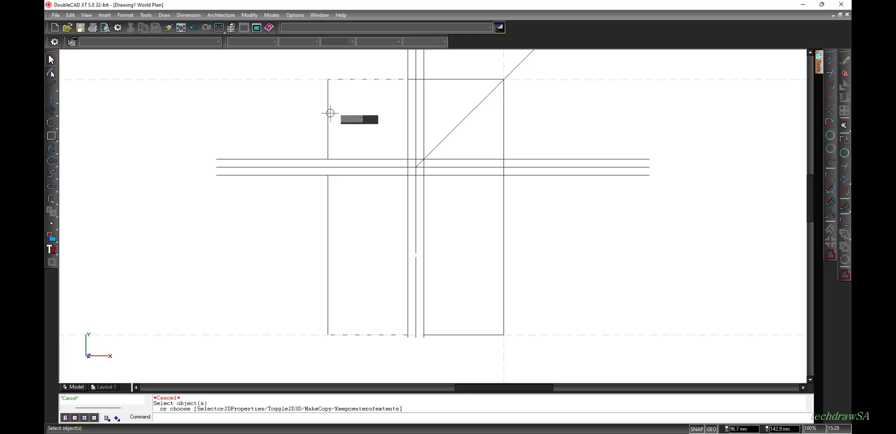
{"action": "left_click", "coordinate": [329, 114]}
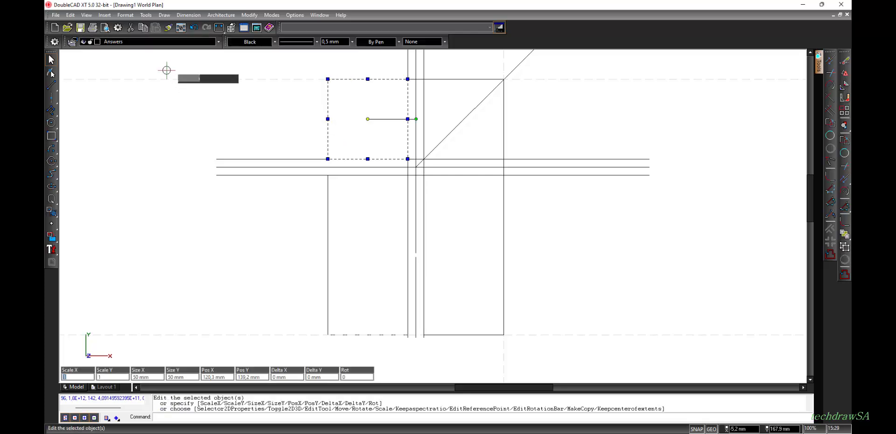
{"action": "left_click", "coordinate": [327, 254]}
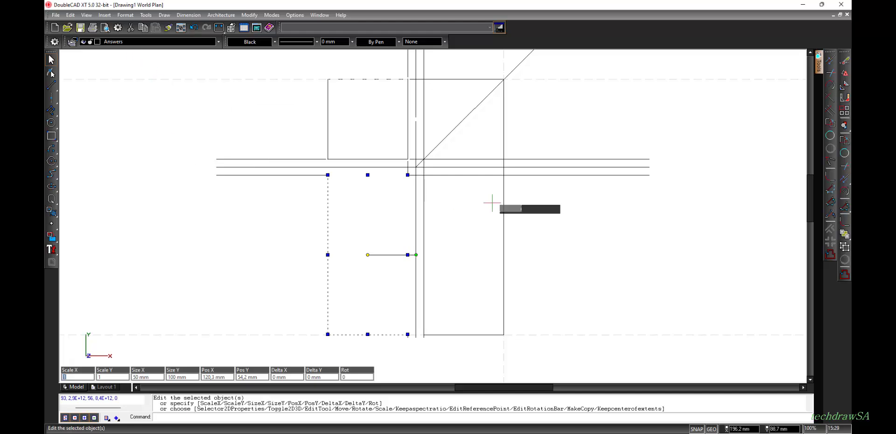
{"action": "left_click", "coordinate": [503, 228]}
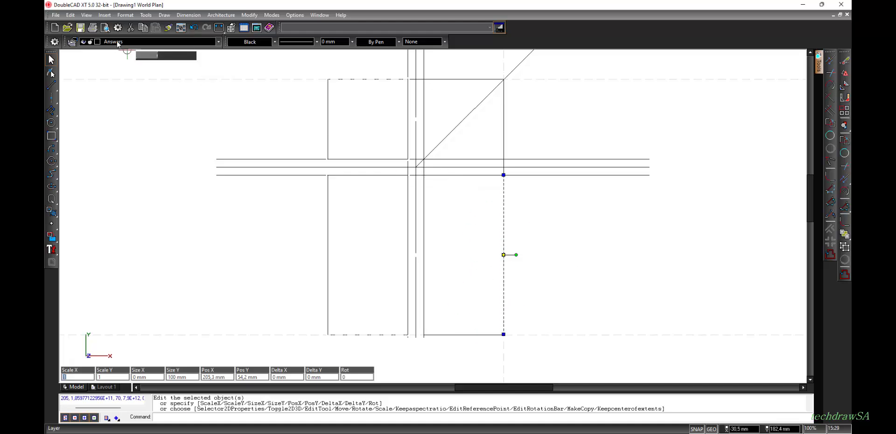
{"action": "left_click", "coordinate": [472, 332]}
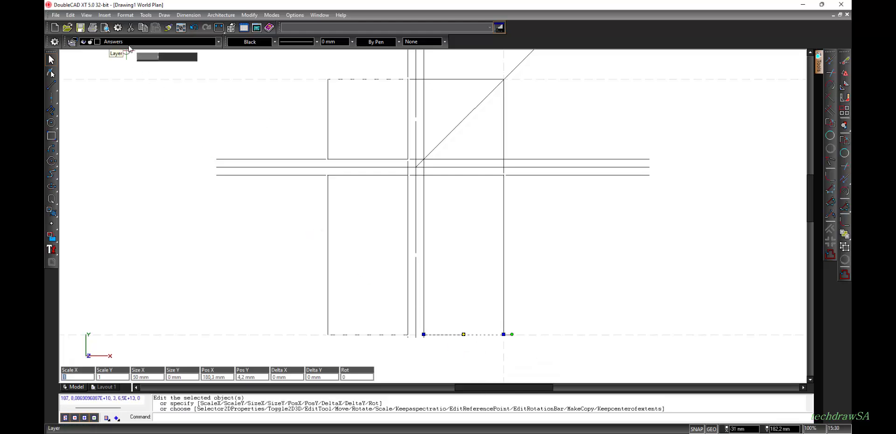
- Assign the lower-right rectangle's left side line to the Answers layer, and check the layer of its top line
{"action": "left_click", "coordinate": [424, 244]}
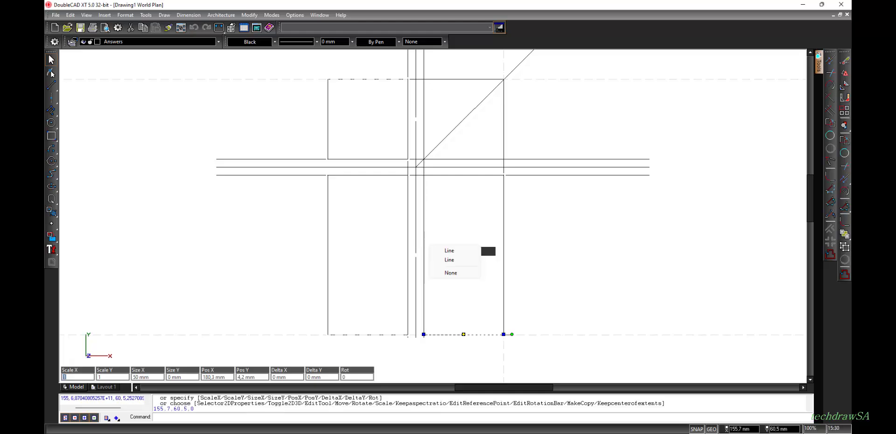
{"action": "left_click", "coordinate": [449, 261]}
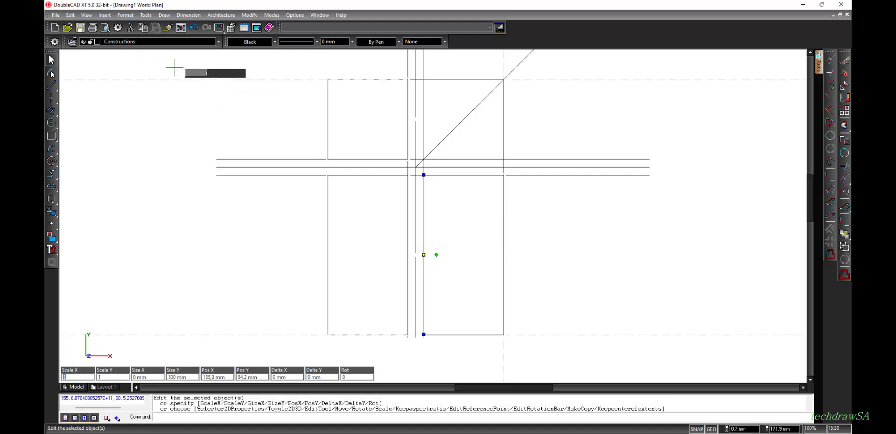
{"action": "left_click", "coordinate": [218, 42]}
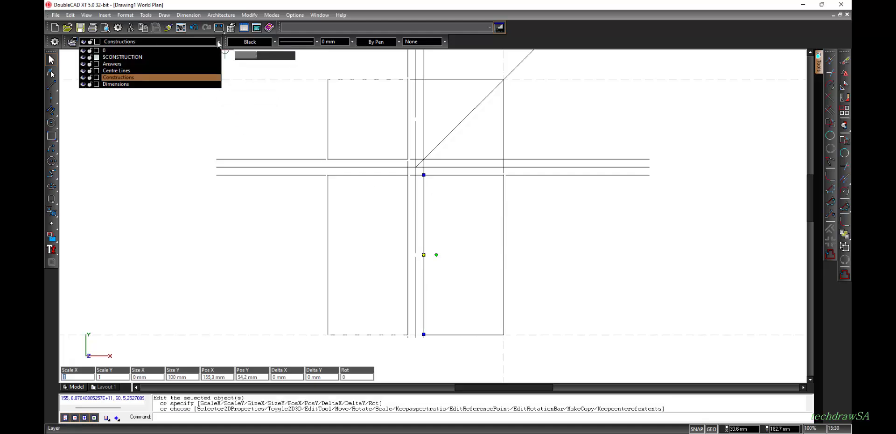
{"action": "left_click", "coordinate": [135, 66]}
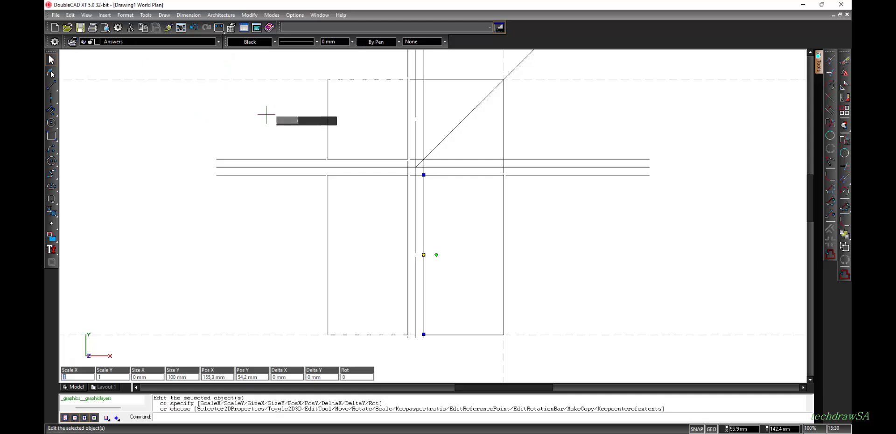
{"action": "left_click", "coordinate": [473, 177]}
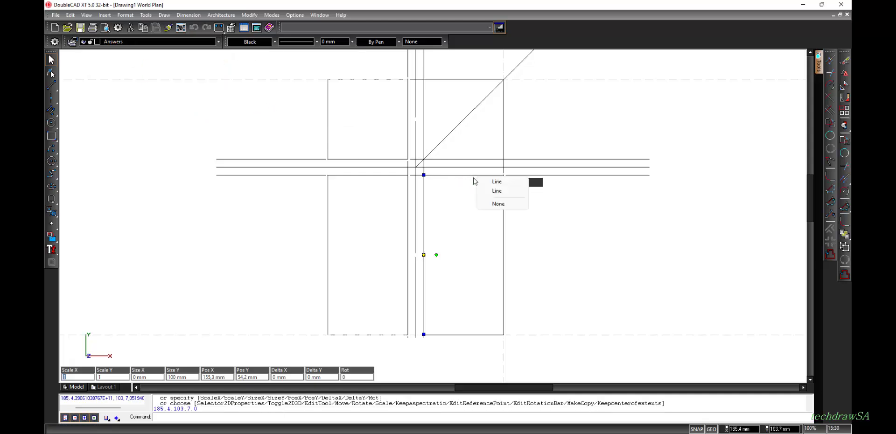
{"action": "left_click", "coordinate": [497, 191]}
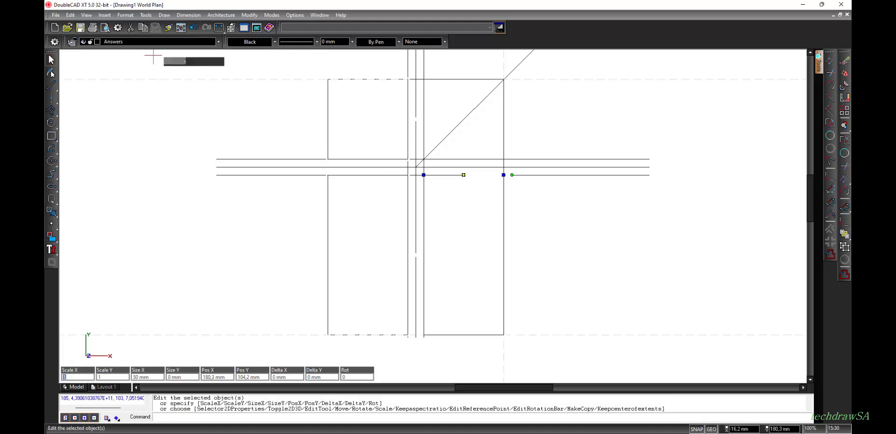
{"action": "left_click", "coordinate": [157, 116]}
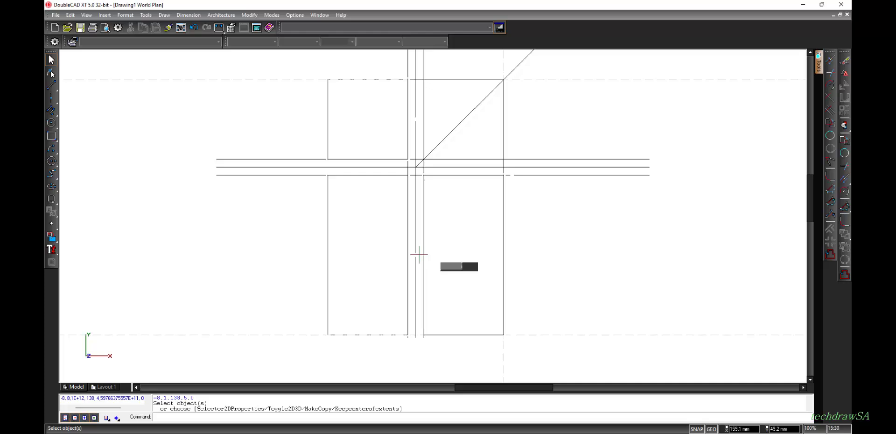
- Delete all construction lines and circles from the drawing
{"action": "left_click", "coordinate": [219, 28]}
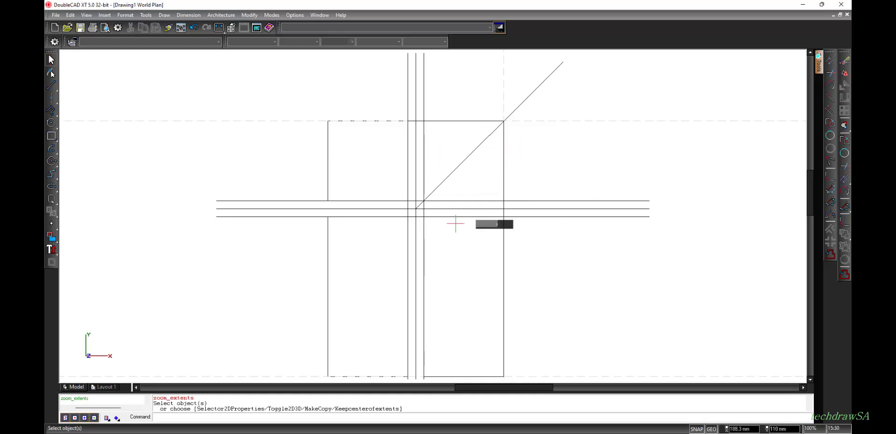
{"action": "left_click", "coordinate": [85, 16]}
{"action": "mouse_move", "coordinate": [73, 16]}
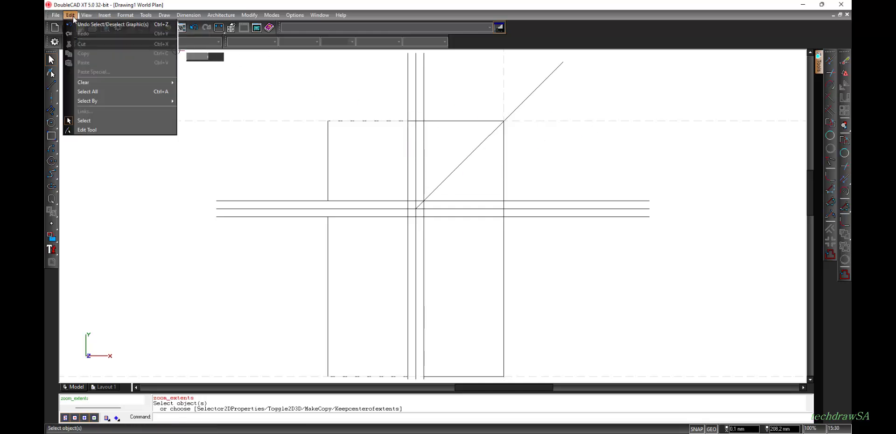
{"action": "mouse_move", "coordinate": [96, 82]}
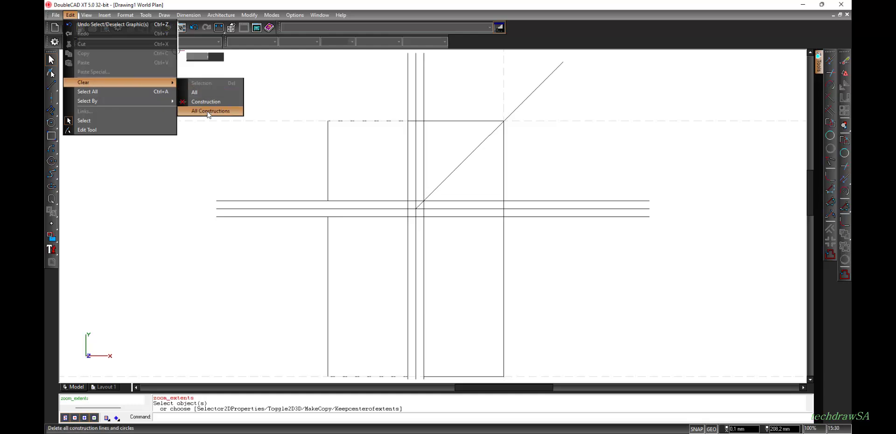
{"action": "left_click", "coordinate": [206, 111]}
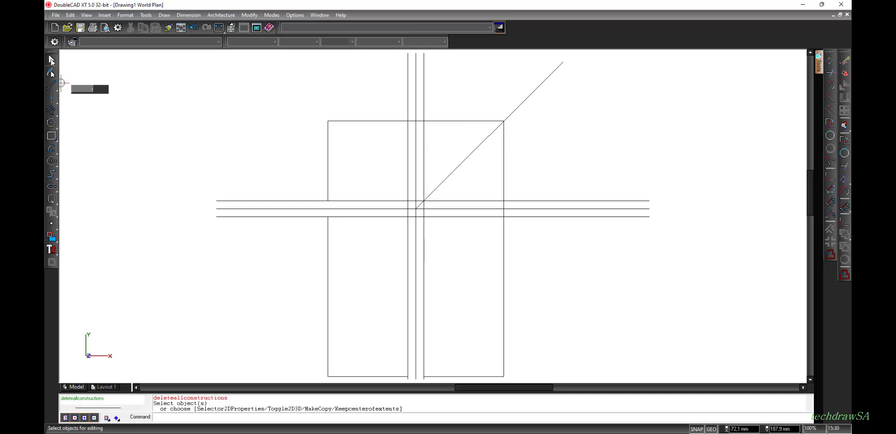
- Set the colour of the upper-right projection lines, the diagonal, the outer horizontal lines and the left long vertical line to Gray, and clear the selection
{"action": "left_click", "coordinate": [534, 172]}
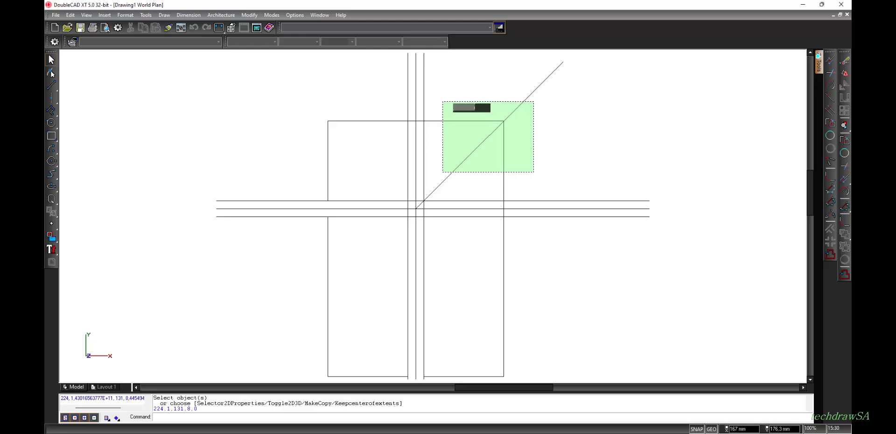
{"action": "left_click", "coordinate": [421, 92]}
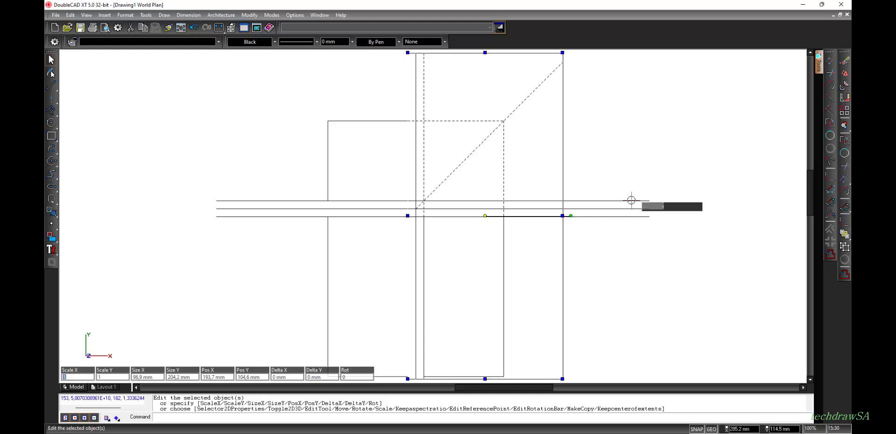
{"action": "left_click", "coordinate": [611, 217]}
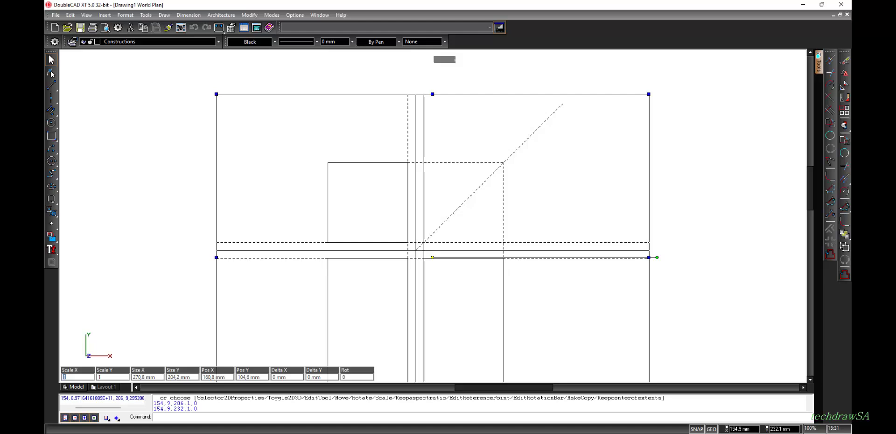
{"action": "scroll", "coordinate": [417, 254], "scroll_direction": "down", "scroll_amount": 1}
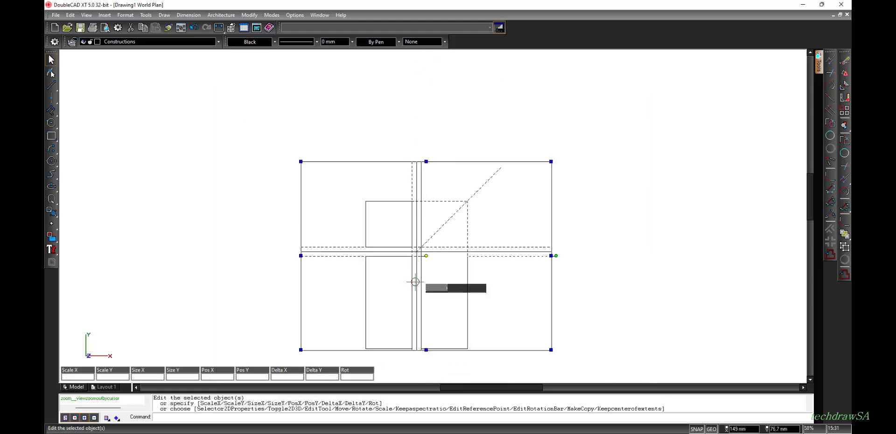
{"action": "scroll", "coordinate": [416, 280], "scroll_direction": "up", "scroll_amount": 1}
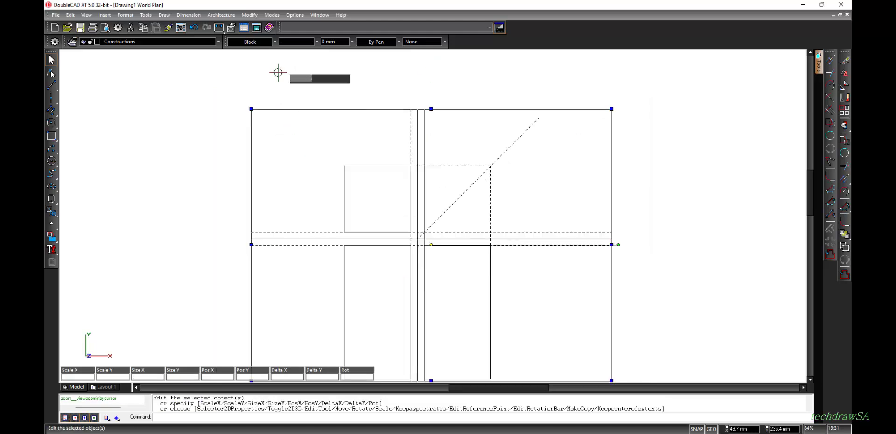
{"action": "left_click", "coordinate": [273, 43]}
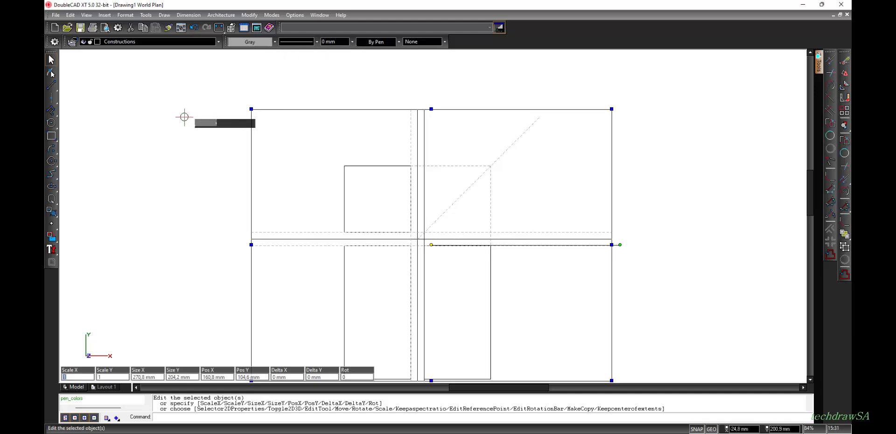
{"action": "key", "text": "Escape"}
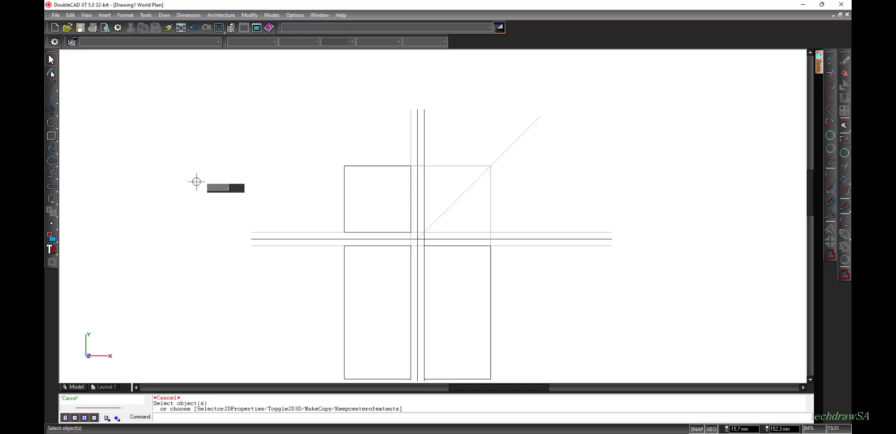
- Assign the long vertical line along the lower-right rectangle's left side to the Constructions layer
{"action": "scroll", "coordinate": [410, 284], "scroll_direction": "up", "scroll_amount": 1}
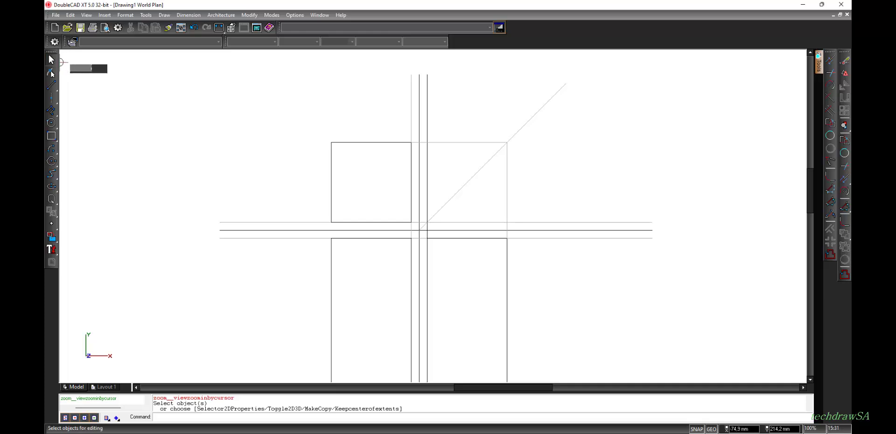
{"action": "left_click", "coordinate": [427, 105]}
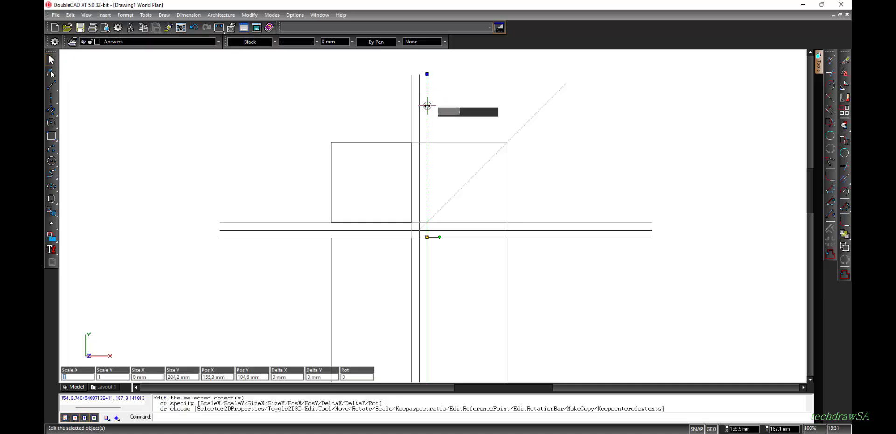
{"action": "left_click", "coordinate": [219, 42]}
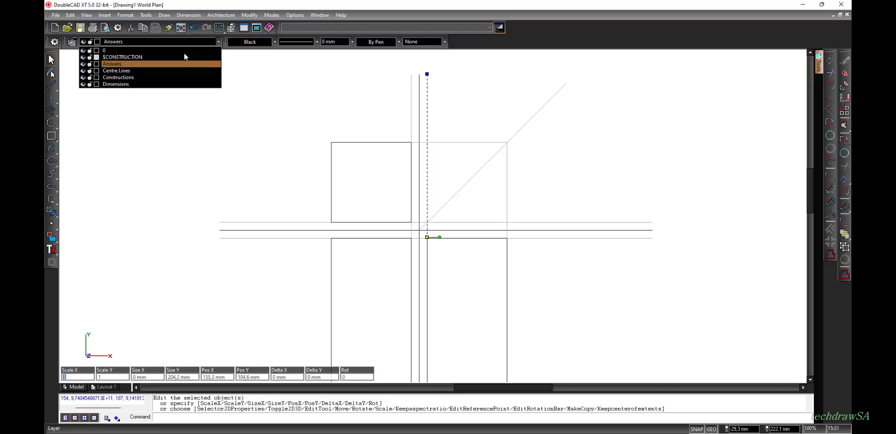
{"action": "left_click", "coordinate": [127, 77]}
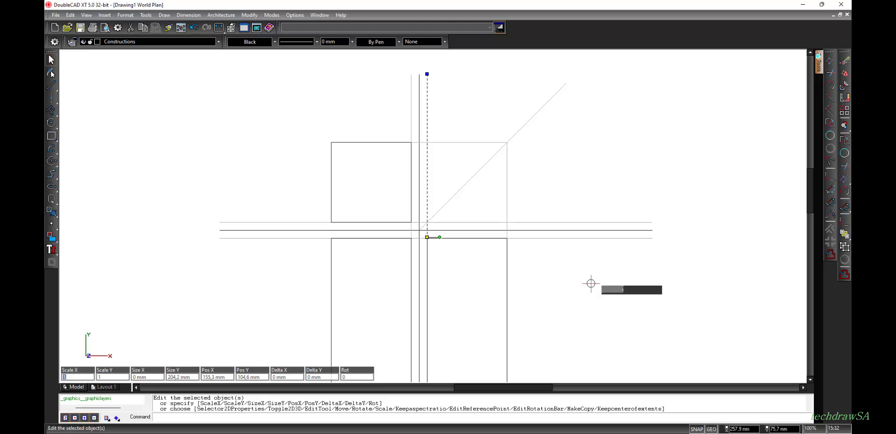
- Set the Constructions layer's colour to light gray, index 9, in the drawing setup, and clear the line selection
{"action": "left_click", "coordinate": [295, 16]}
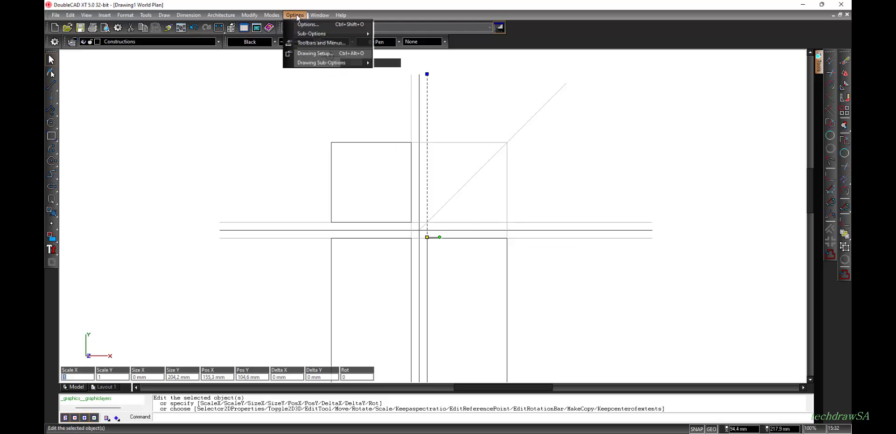
{"action": "left_click", "coordinate": [315, 53]}
{"action": "left_click", "coordinate": [322, 171]}
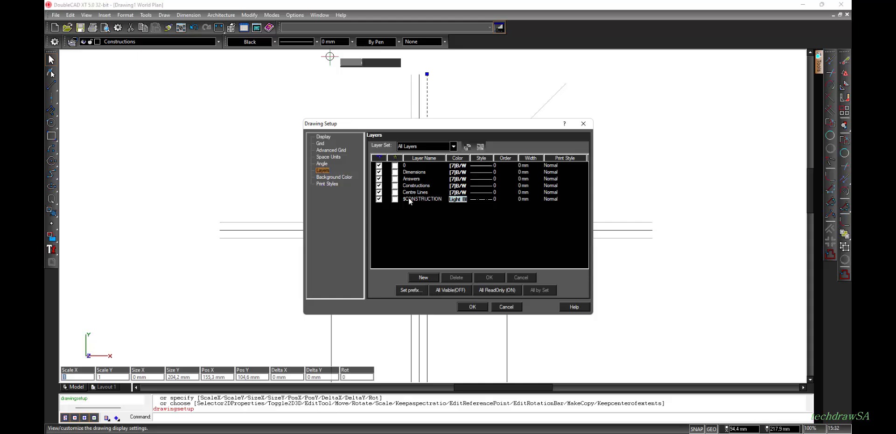
{"action": "left_click", "coordinate": [459, 186]}
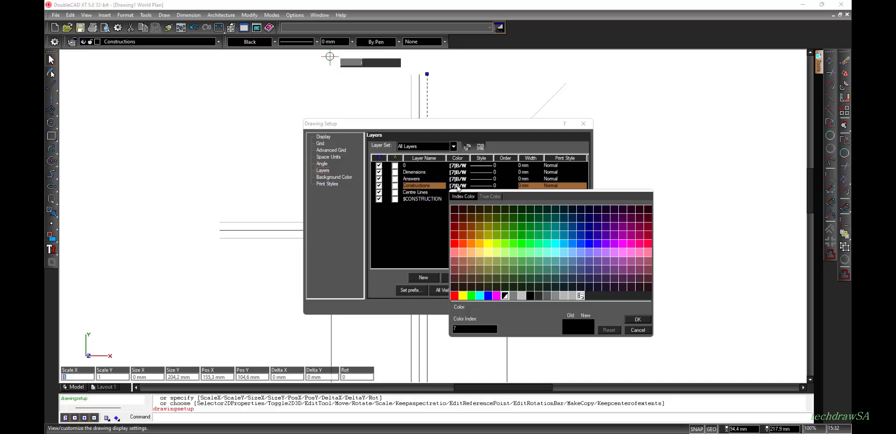
{"action": "left_click", "coordinate": [521, 296]}
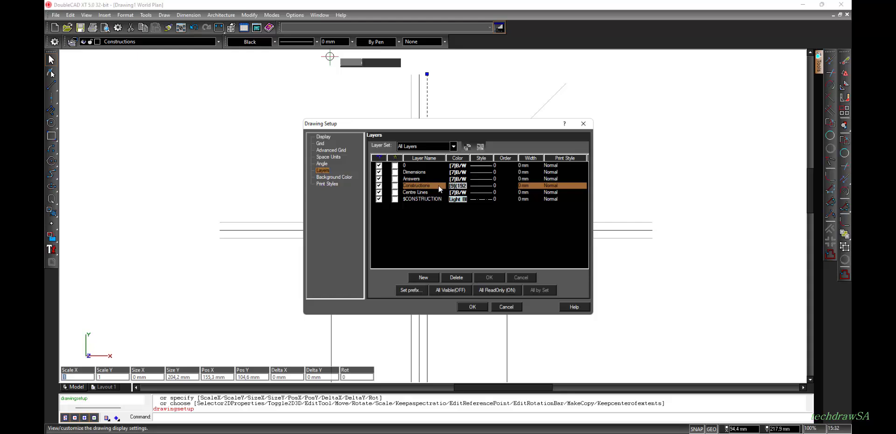
{"action": "left_click", "coordinate": [472, 307]}
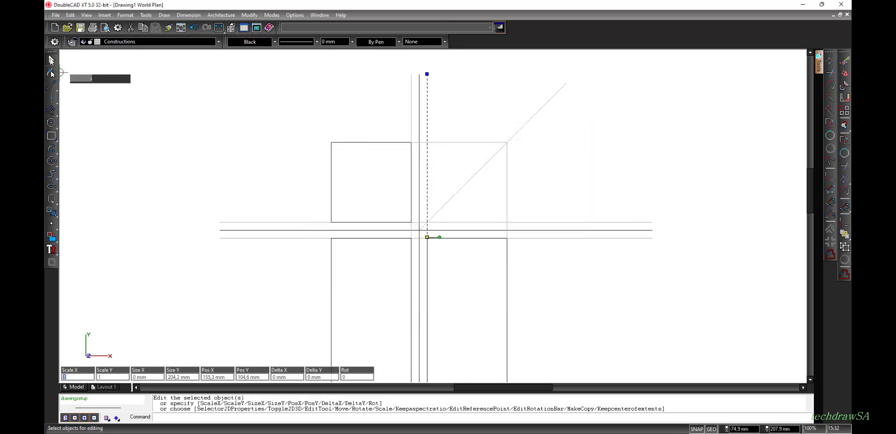
{"action": "key", "text": "Escape"}
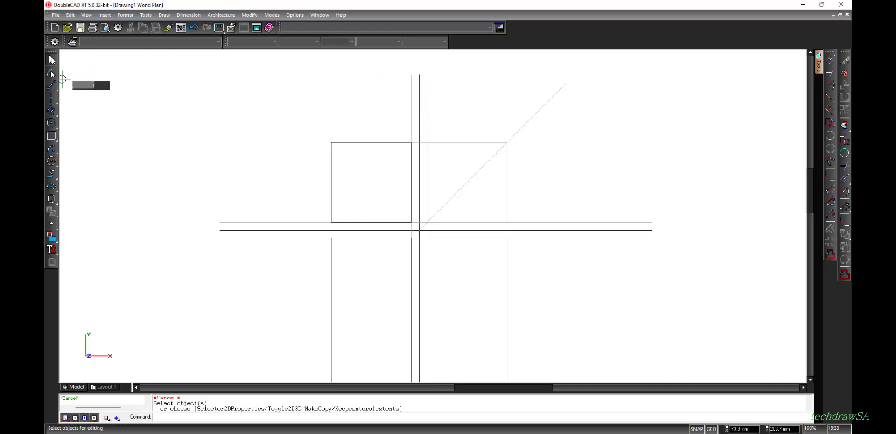
- Reassign the rightmost long vertical line to the Constructions layer and set its colour to By Layer
{"action": "left_click", "coordinate": [426, 97]}
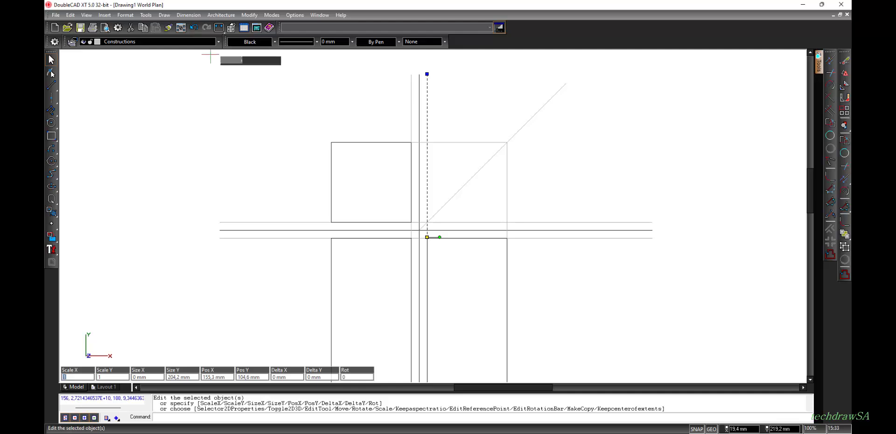
{"action": "left_click", "coordinate": [218, 42]}
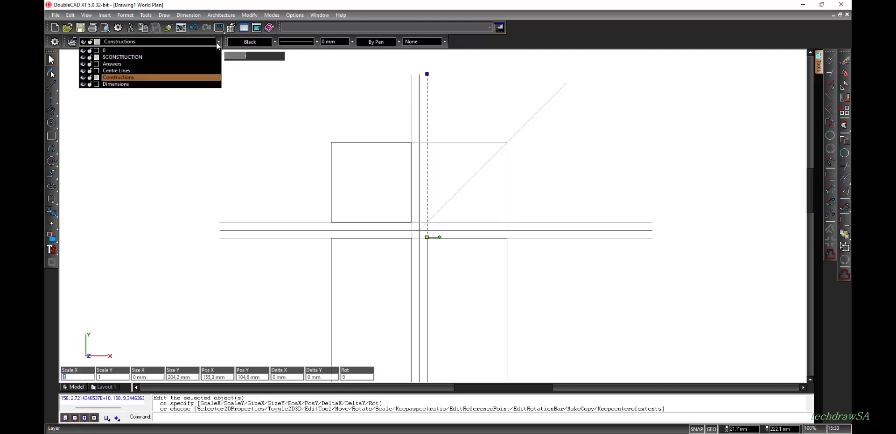
{"action": "left_click", "coordinate": [140, 78]}
{"action": "left_click", "coordinate": [513, 123]}
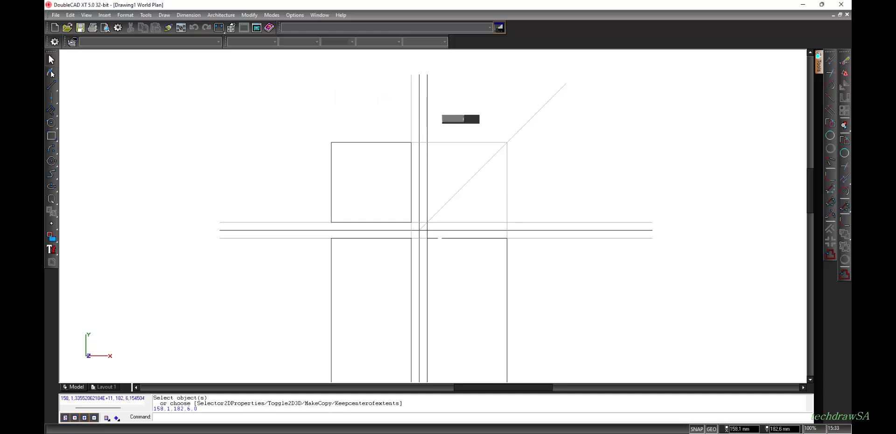
{"action": "left_click", "coordinate": [427, 124]}
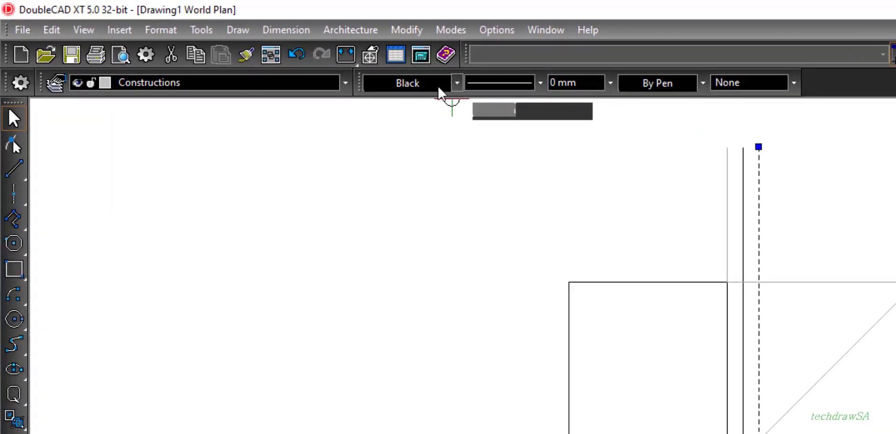
{"action": "left_click", "coordinate": [457, 84]}
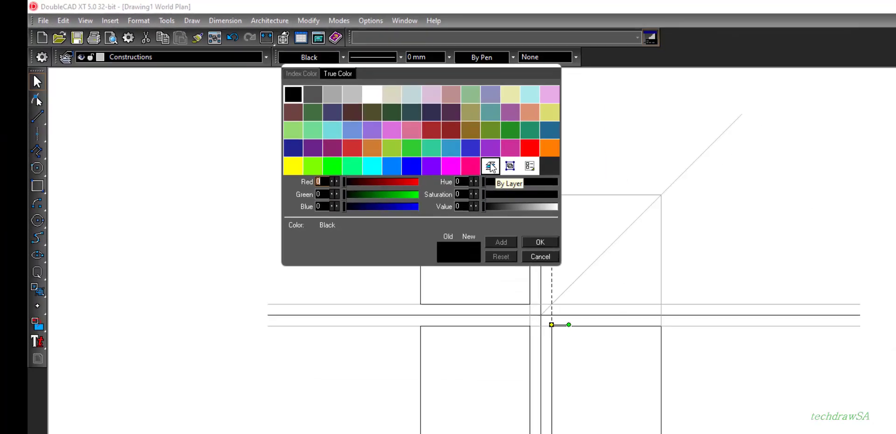
{"action": "left_click", "coordinate": [678, 245]}
{"action": "left_click", "coordinate": [625, 162]}
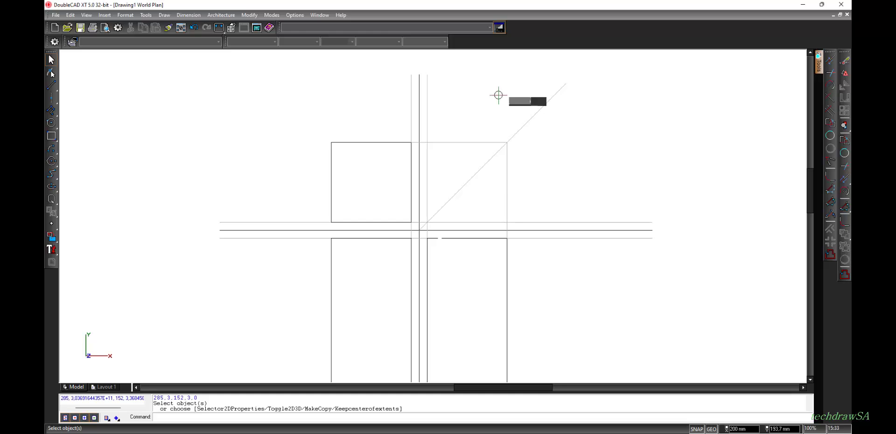
{"action": "left_click", "coordinate": [219, 28]}
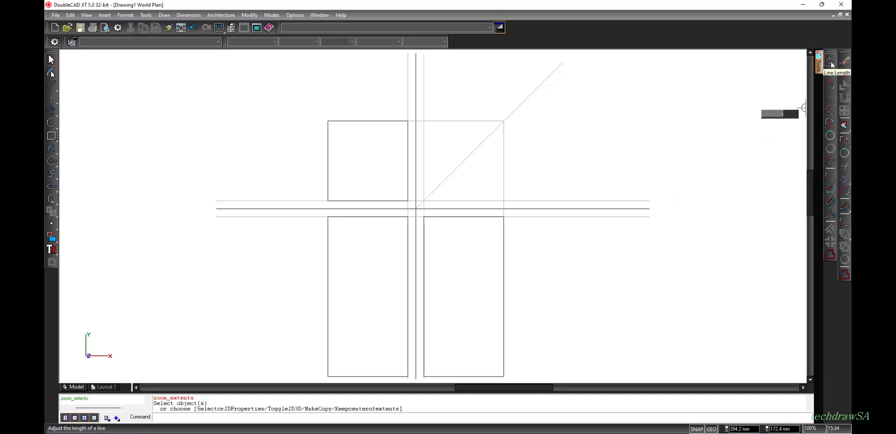
- Shorten the gray horizontal line above the centre line from its right end to a length of about 190 mm
{"action": "left_click", "coordinate": [830, 74]}
{"action": "left_click", "coordinate": [639, 201]}
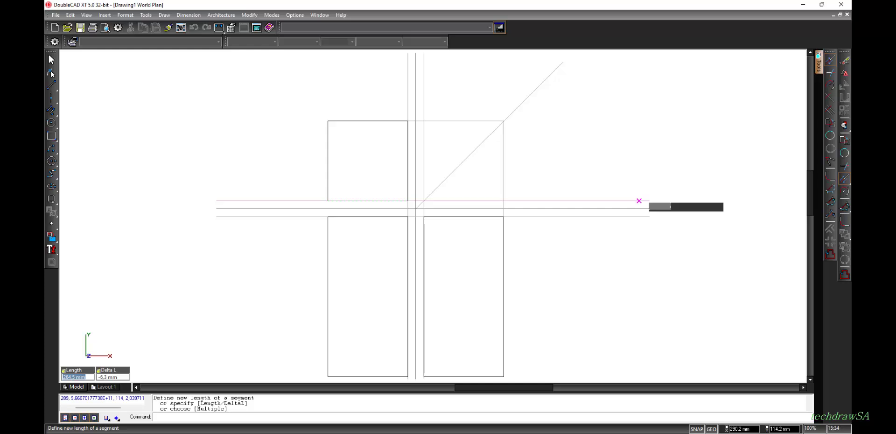
{"action": "left_click", "coordinate": [520, 178]}
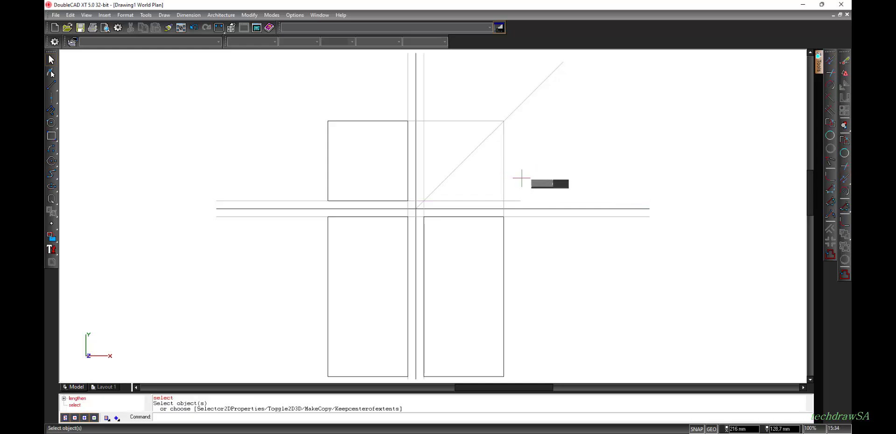
{"action": "left_click", "coordinate": [626, 208]}
{"action": "left_click", "coordinate": [639, 209]}
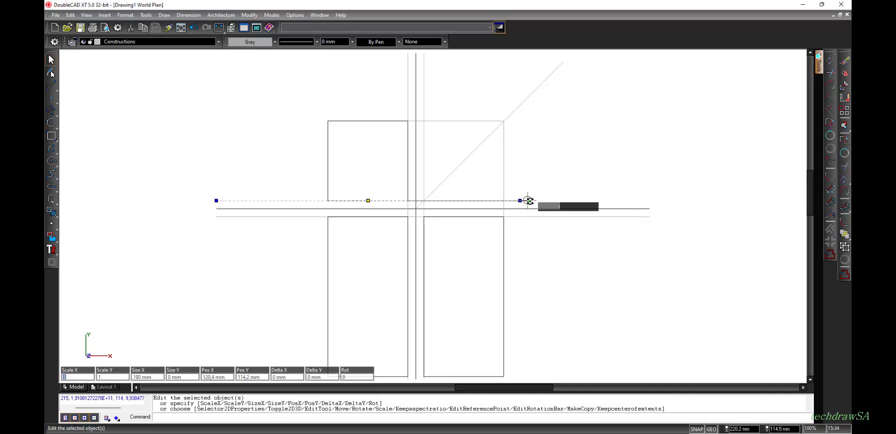
{"action": "key", "text": "Escape"}
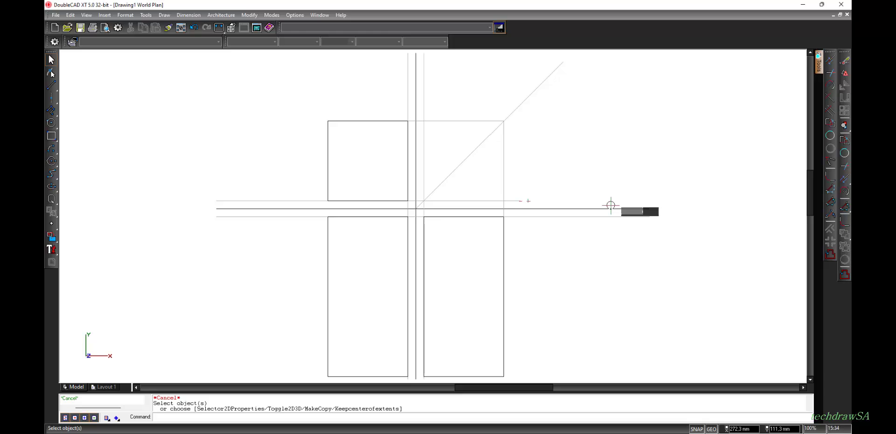
- Place vertical construction lines just left of the left-hand rectangles and through the right end of the shortened gray line
{"action": "mouse_move", "coordinate": [51, 99]}
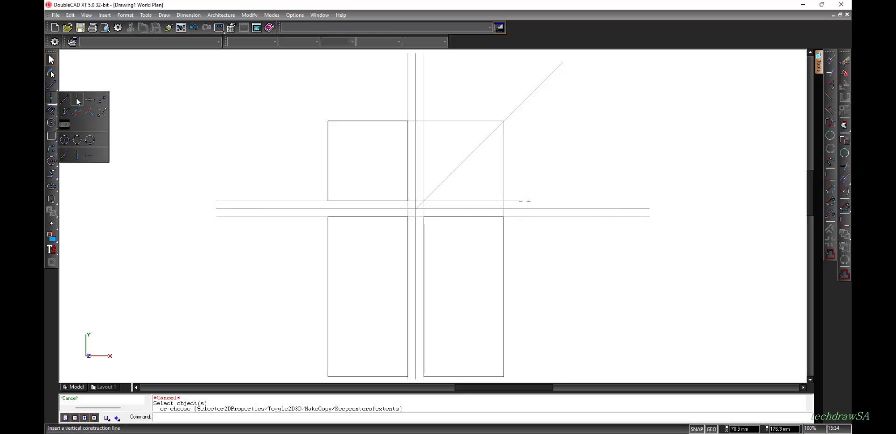
{"action": "left_click", "coordinate": [78, 99]}
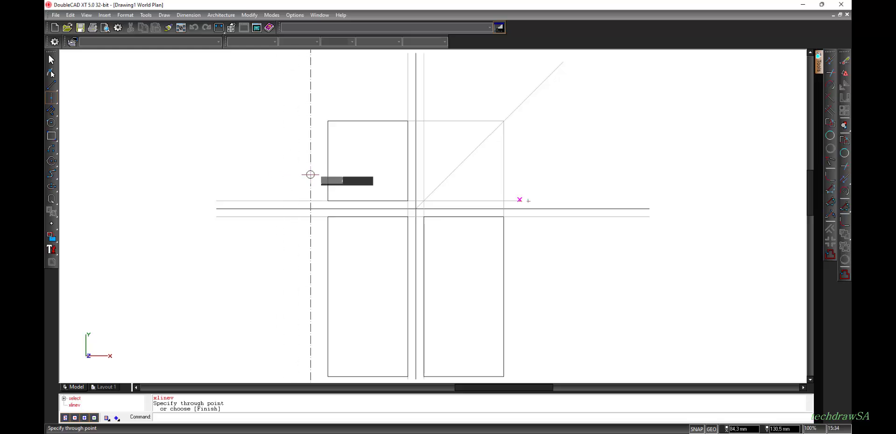
{"action": "left_click", "coordinate": [312, 174]}
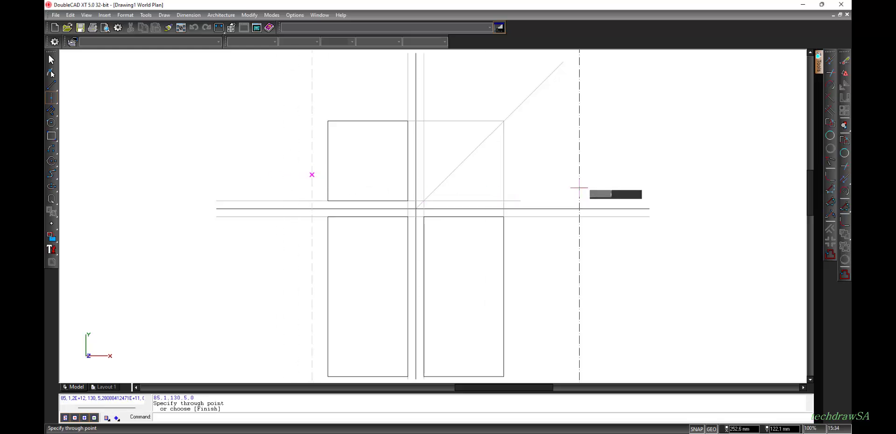
{"action": "left_click", "coordinate": [519, 201]}
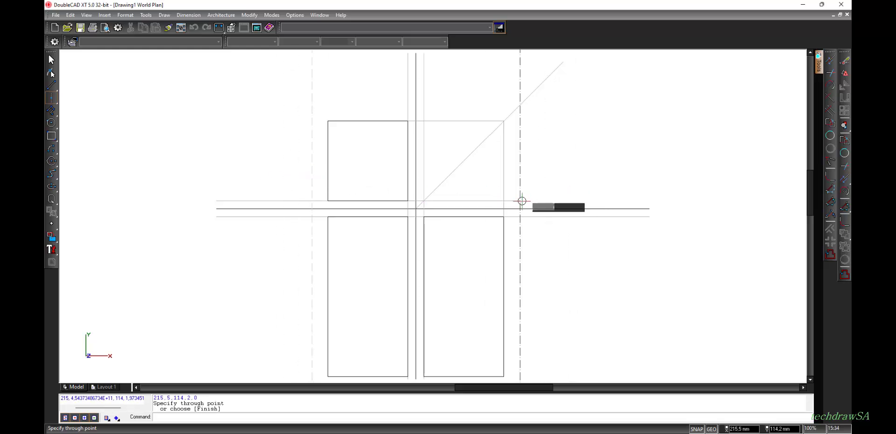
- Place a horizontal construction line through the intersection of the diagonal and the right vertical construction line
{"action": "left_click", "coordinate": [55, 90]}
{"action": "left_click", "coordinate": [64, 124]}
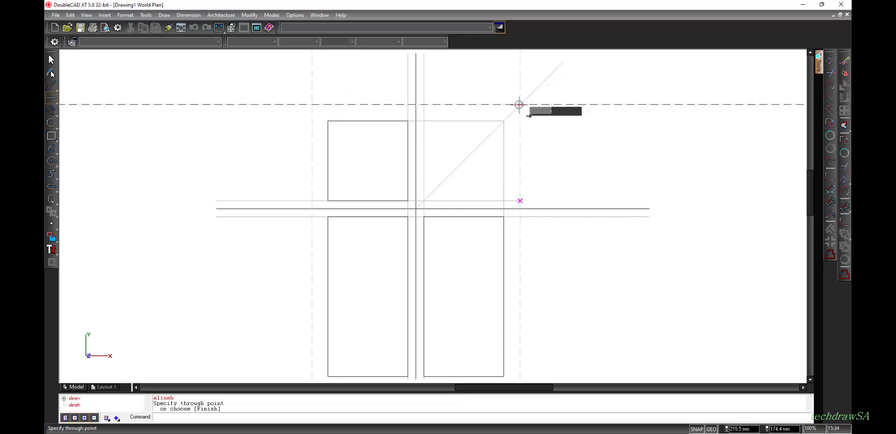
{"action": "left_click", "coordinate": [519, 104]}
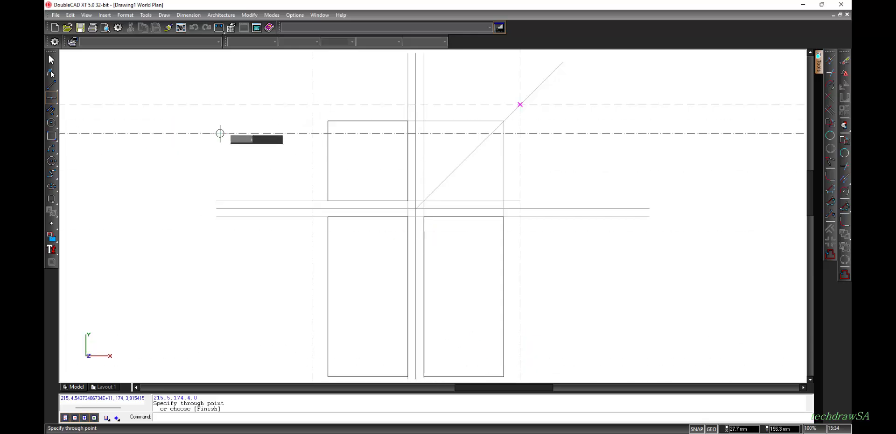
{"action": "key", "text": "Escape"}
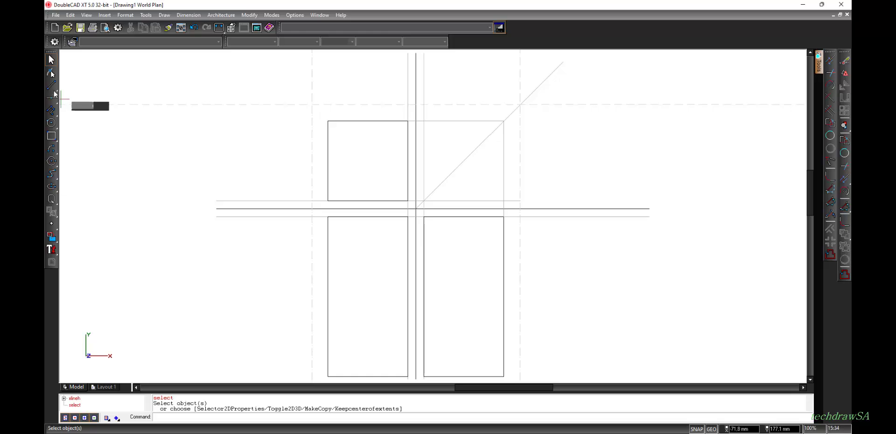
- Shorten the right ends of the dark horizontal line and the gray line below it to the right vertical construction line
{"action": "left_click", "coordinate": [845, 178]}
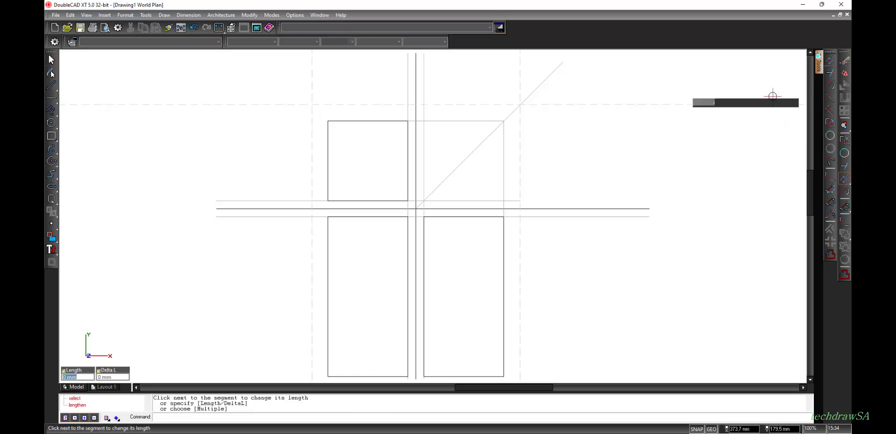
{"action": "left_click", "coordinate": [520, 201]}
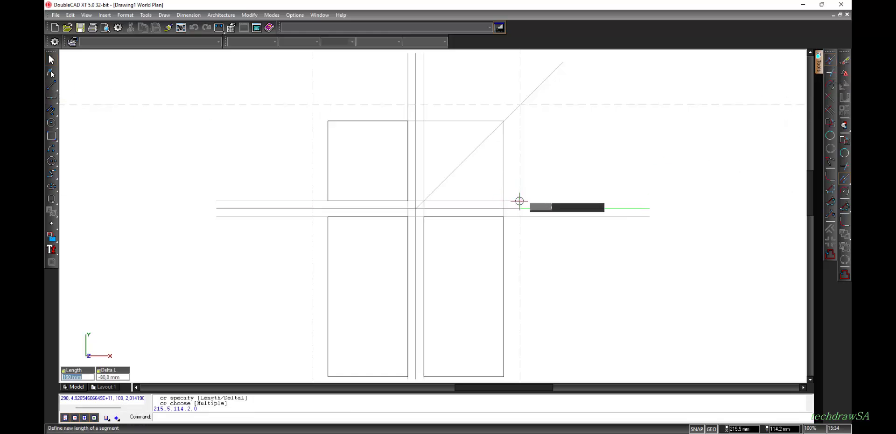
{"action": "key", "text": "space"}
{"action": "left_click", "coordinate": [642, 217]}
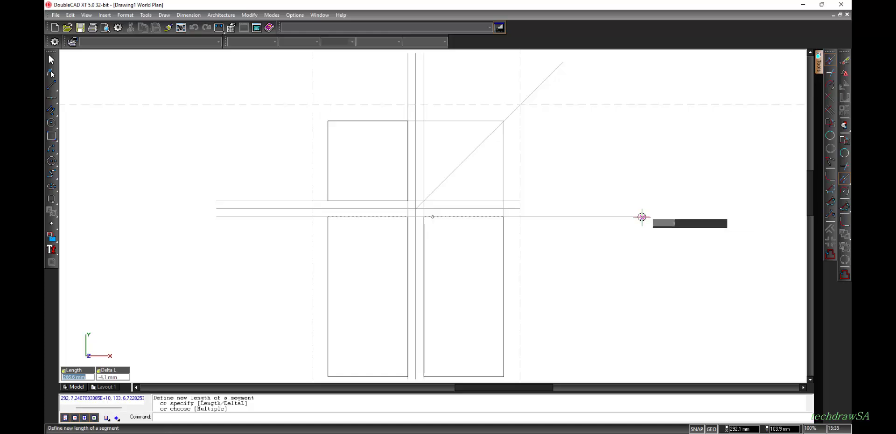
{"action": "left_click", "coordinate": [517, 208]}
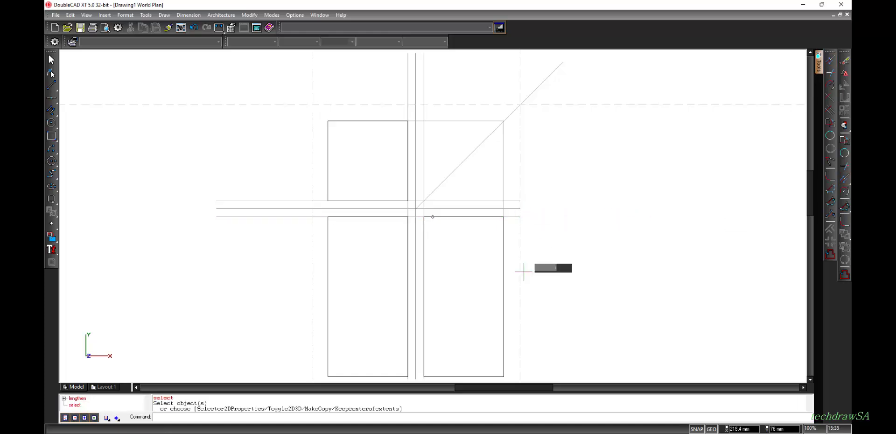
- Shorten the left ends of all three long horizontal lines to the left vertical construction line
{"action": "key", "text": "space"}
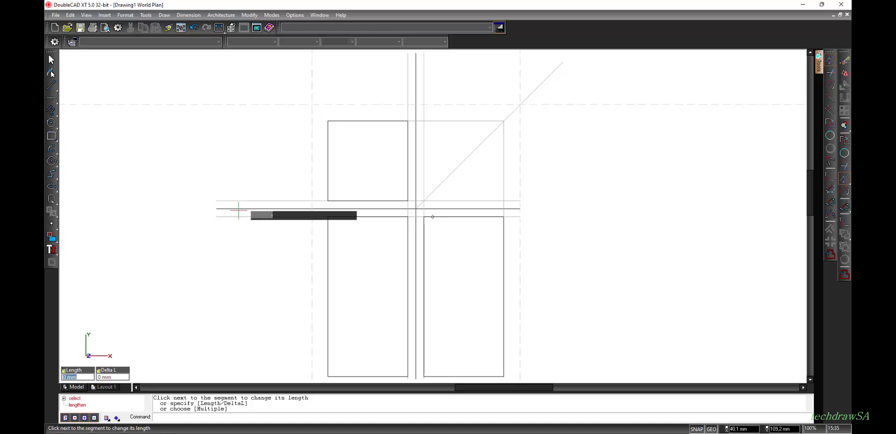
{"action": "left_click", "coordinate": [222, 217]}
{"action": "left_click", "coordinate": [312, 216]}
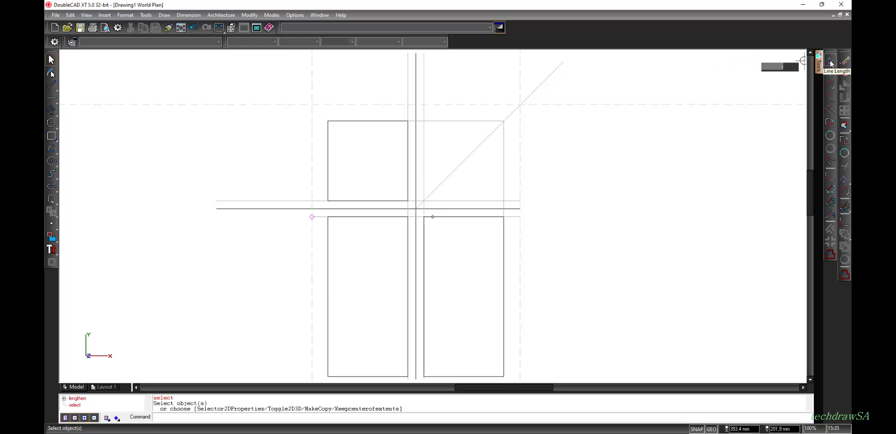
{"action": "key", "text": "space"}
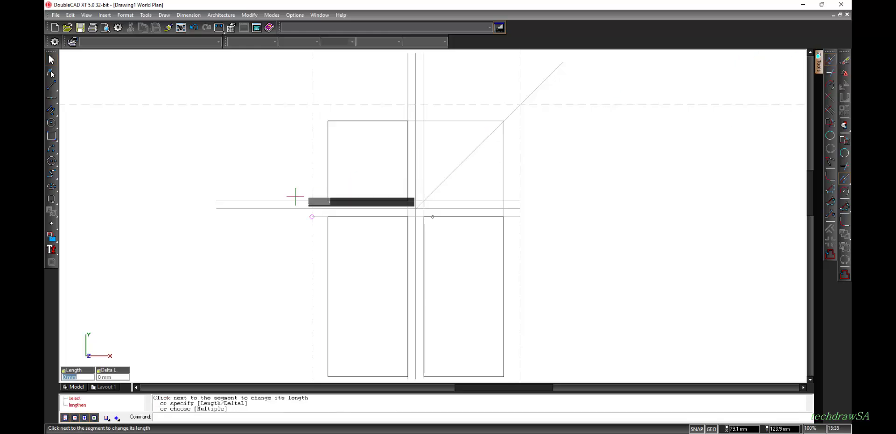
{"action": "left_click", "coordinate": [225, 201]}
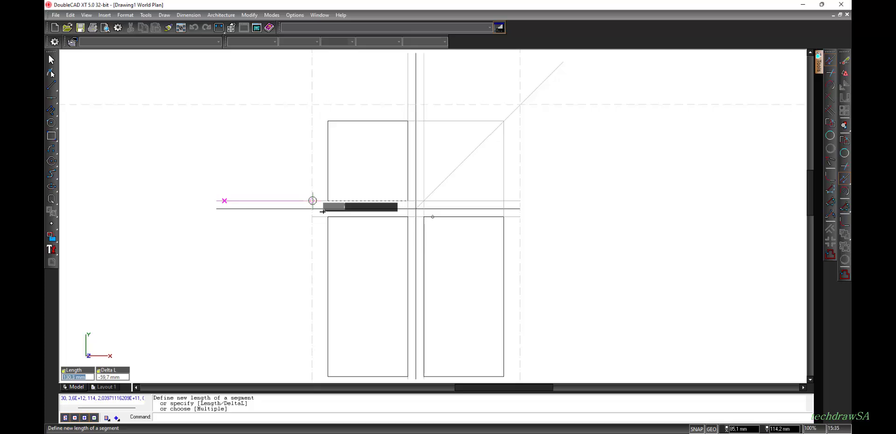
{"action": "key", "text": "Escape"}
{"action": "left_click", "coordinate": [833, 62]}
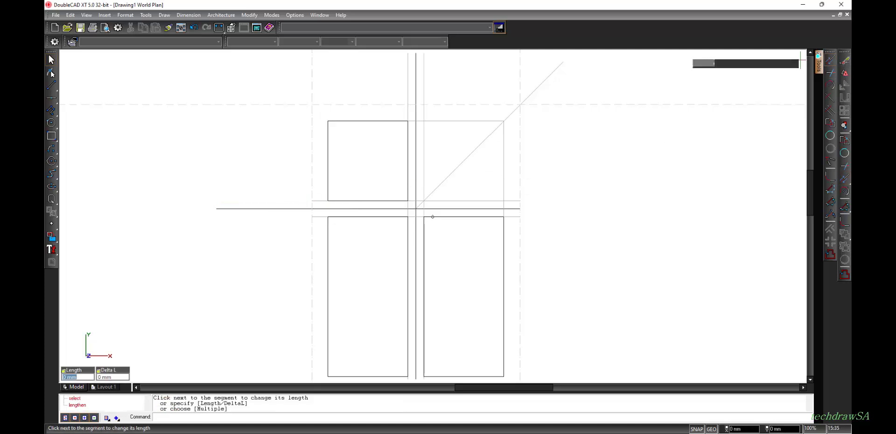
{"action": "left_click", "coordinate": [228, 209]}
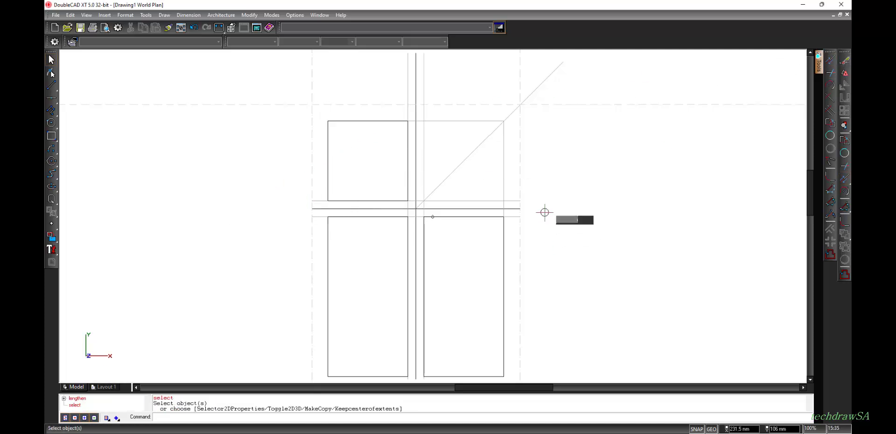
- Shorten the upper ends of the three long vertical lines to the horizontal construction line
{"action": "left_click", "coordinate": [832, 61]}
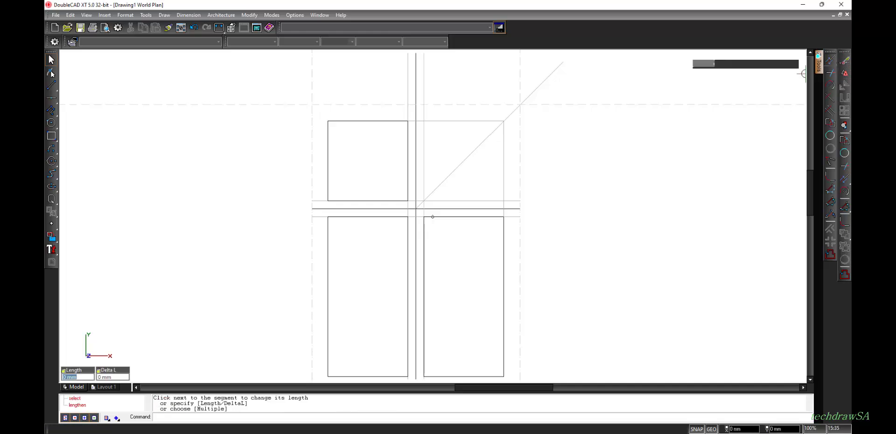
{"action": "left_click", "coordinate": [426, 65]}
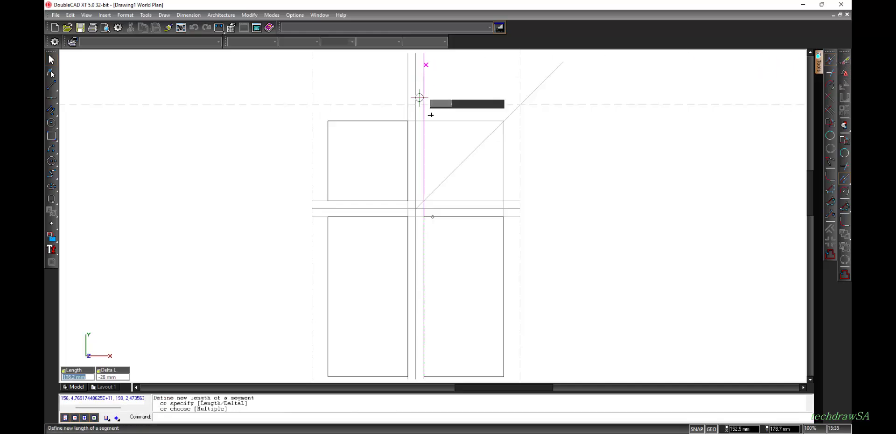
{"action": "left_click", "coordinate": [423, 104]}
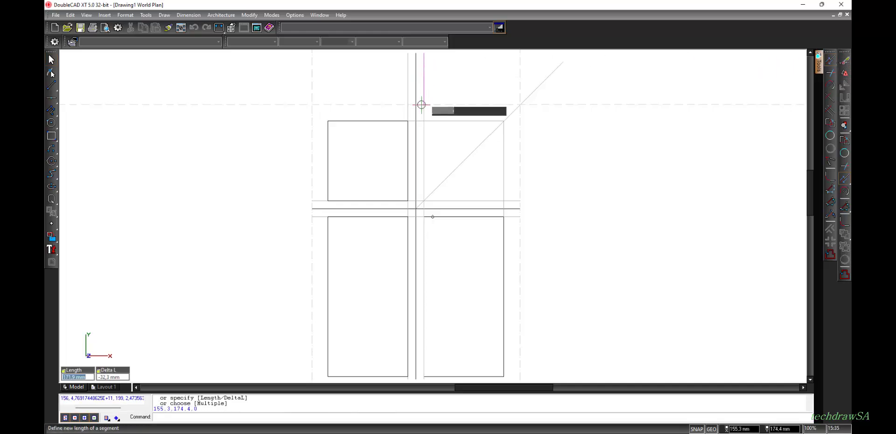
{"action": "left_click", "coordinate": [829, 61]}
{"action": "left_click", "coordinate": [415, 60]}
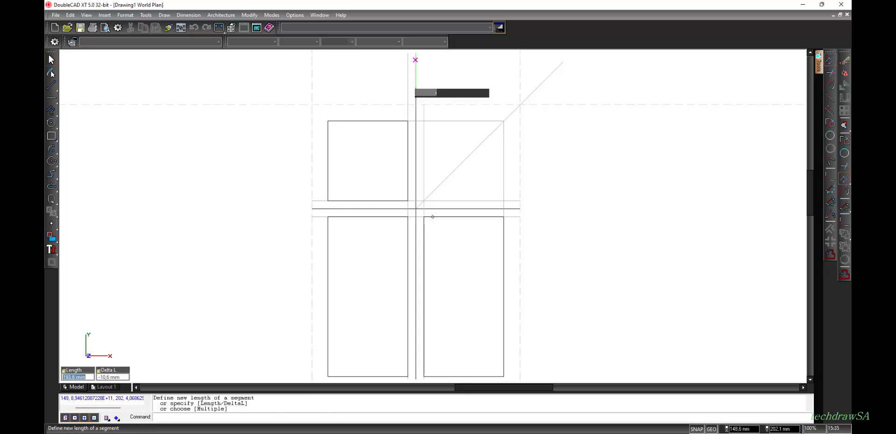
{"action": "left_click", "coordinate": [416, 105]}
{"action": "left_click", "coordinate": [830, 61]}
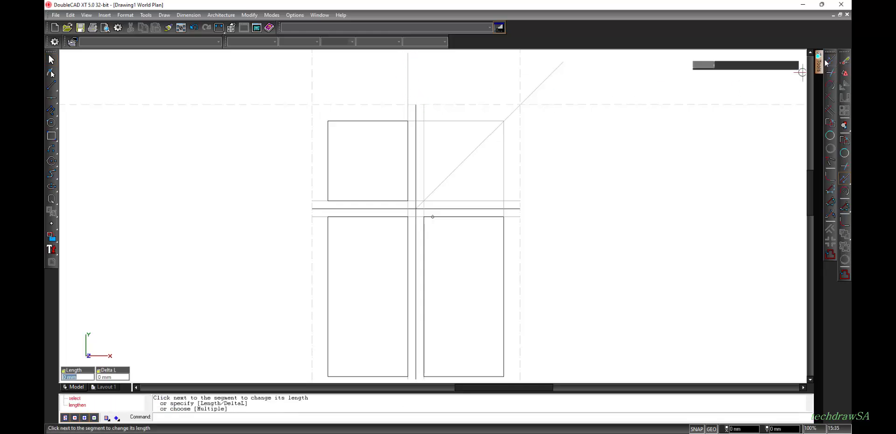
{"action": "left_click", "coordinate": [408, 60]}
{"action": "left_click", "coordinate": [412, 104]}
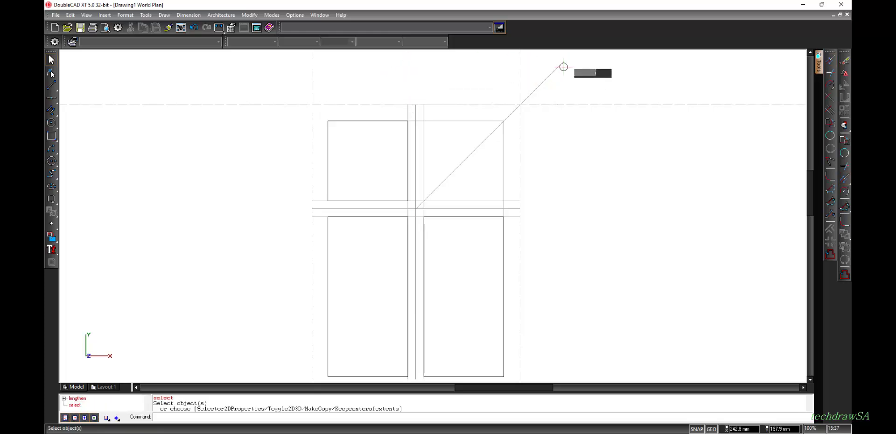
- Shorten the diagonal's upper end to the intersection of the horizontal and right vertical construction lines
{"action": "left_click", "coordinate": [562, 62]}
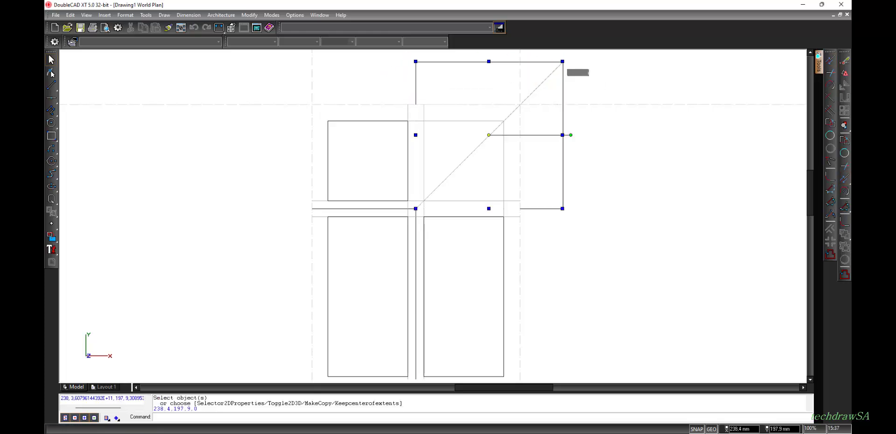
{"action": "left_click", "coordinate": [830, 60]}
{"action": "left_click", "coordinate": [556, 66]}
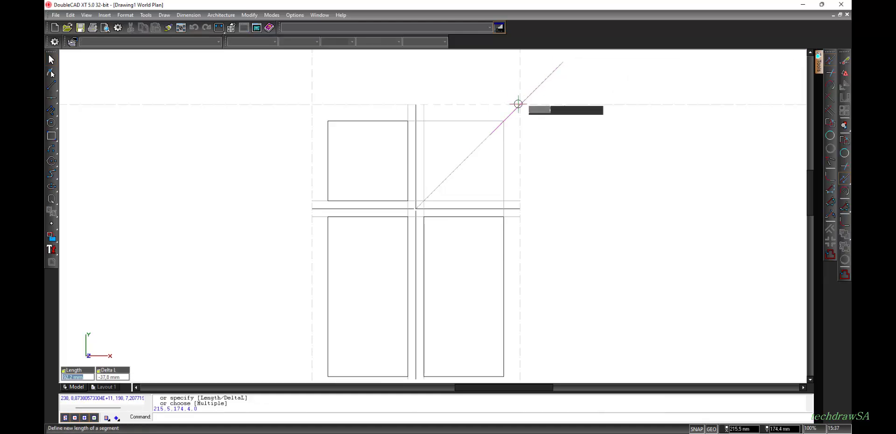
{"action": "left_click", "coordinate": [519, 104]}
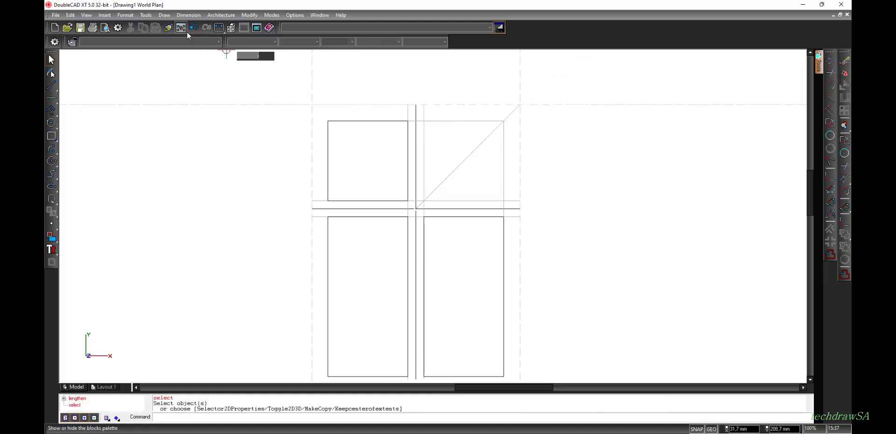
- Zoom to the drawing's extents and delete all dashed construction lines
{"action": "left_click", "coordinate": [219, 27]}
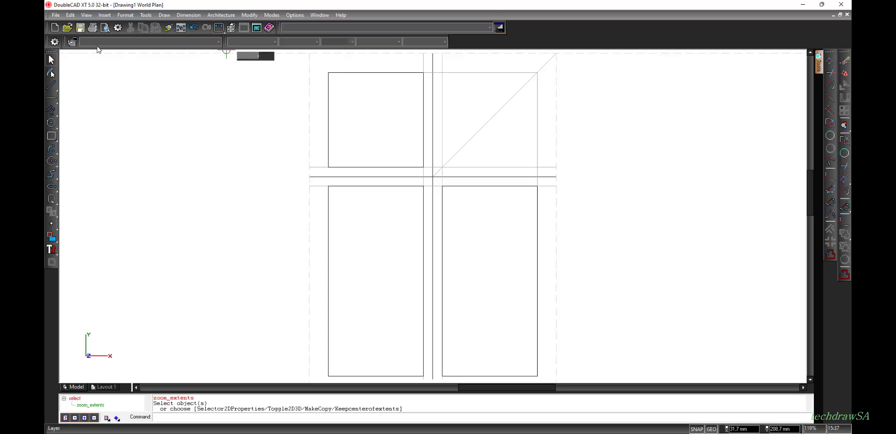
{"action": "left_click", "coordinate": [70, 15]}
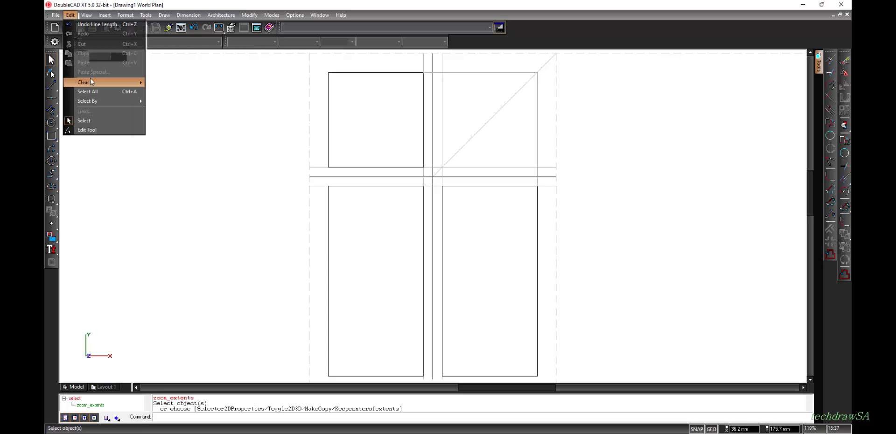
{"action": "mouse_move", "coordinate": [90, 82]}
{"action": "left_click", "coordinate": [179, 106]}
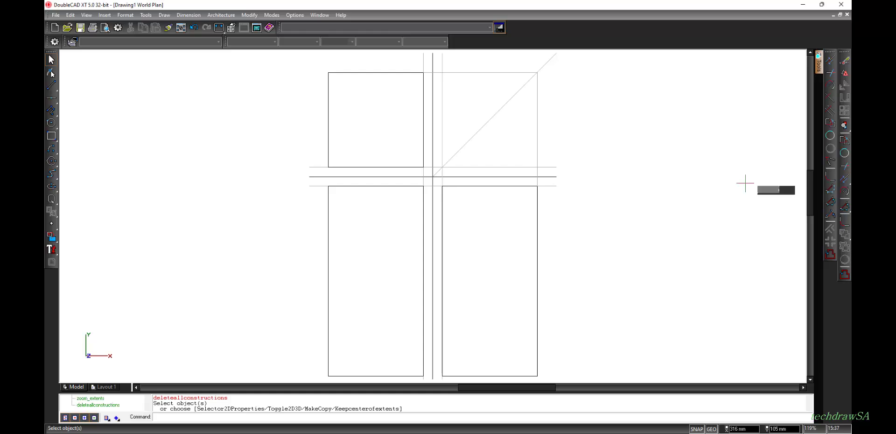